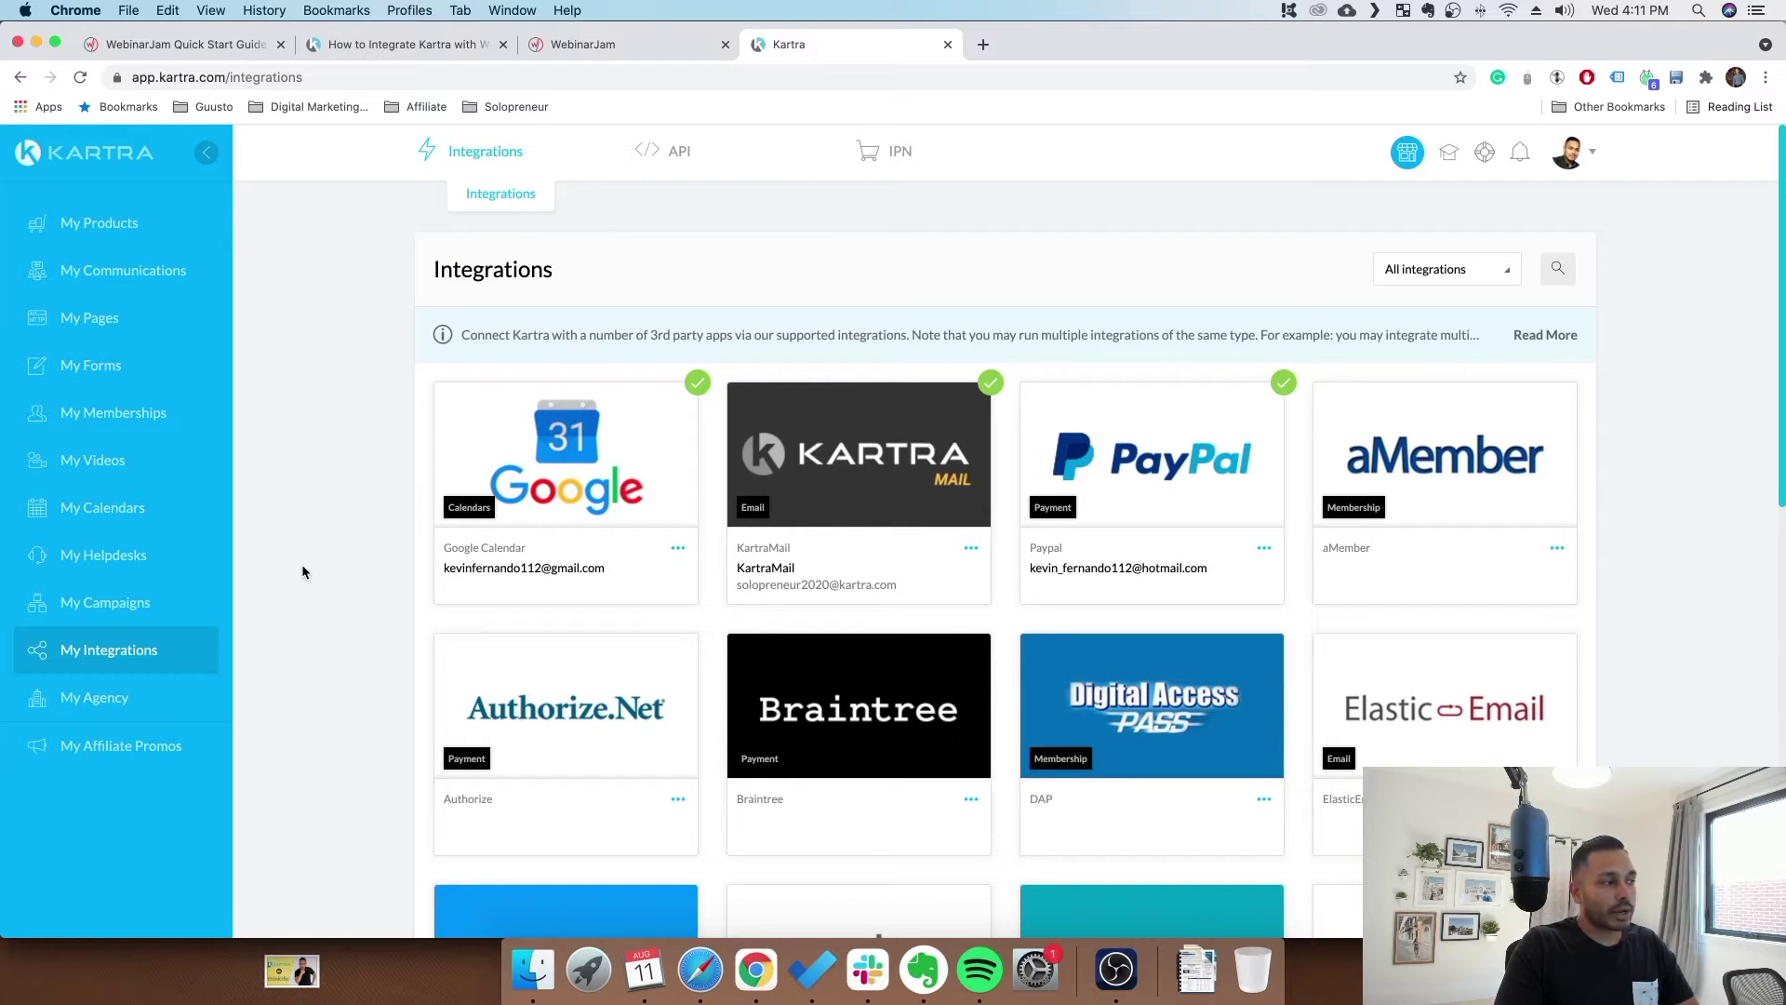
- Show Kartra's inbound API key and password under My API, then return to the WebinarJam tab
click(677, 153)
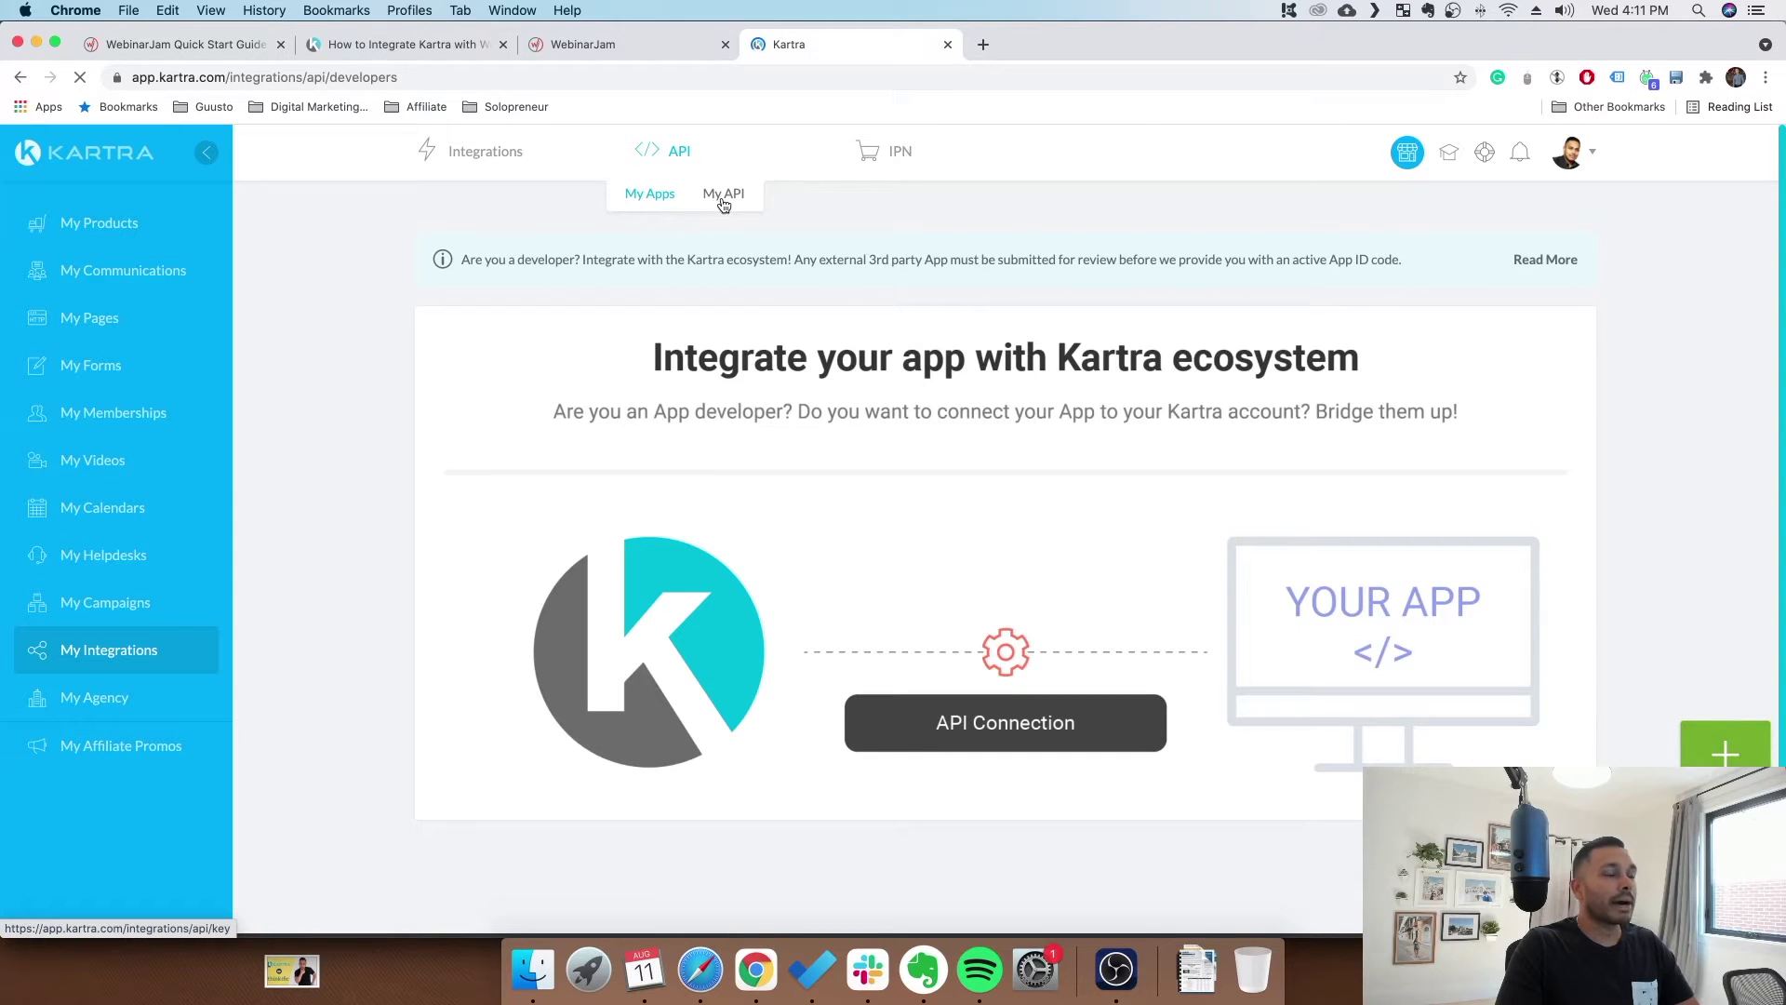
click(724, 197)
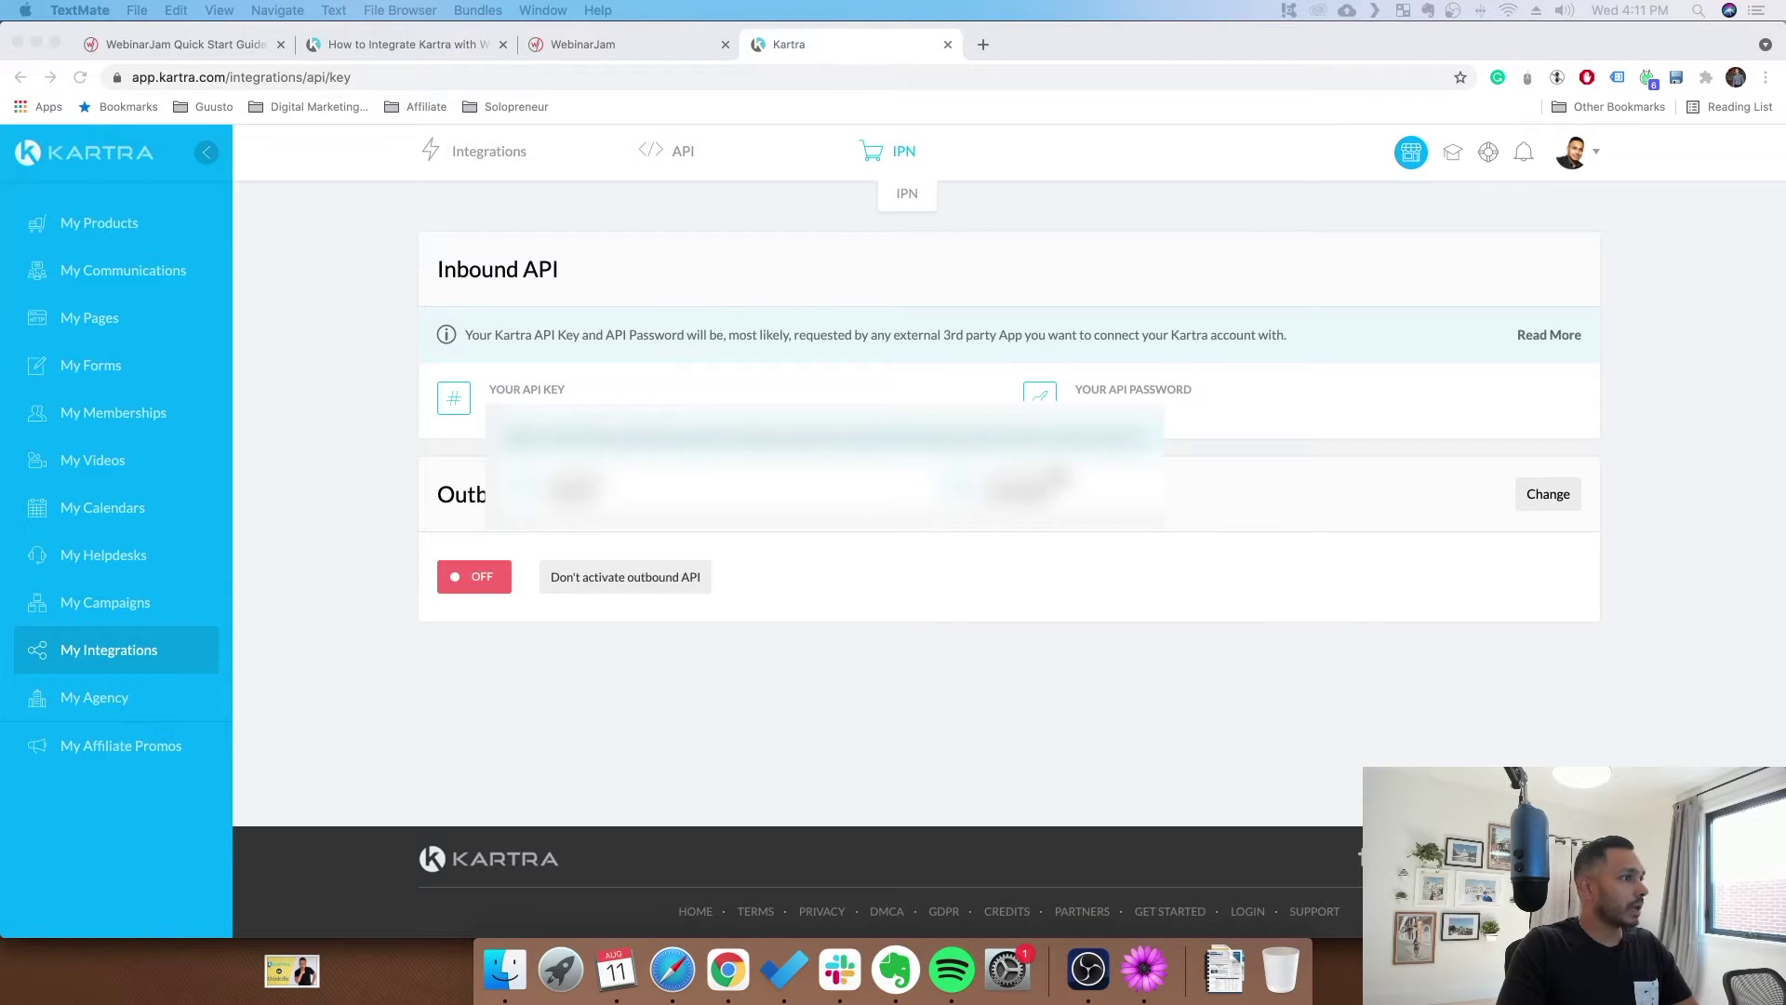
key(super+Tab)
click(582, 43)
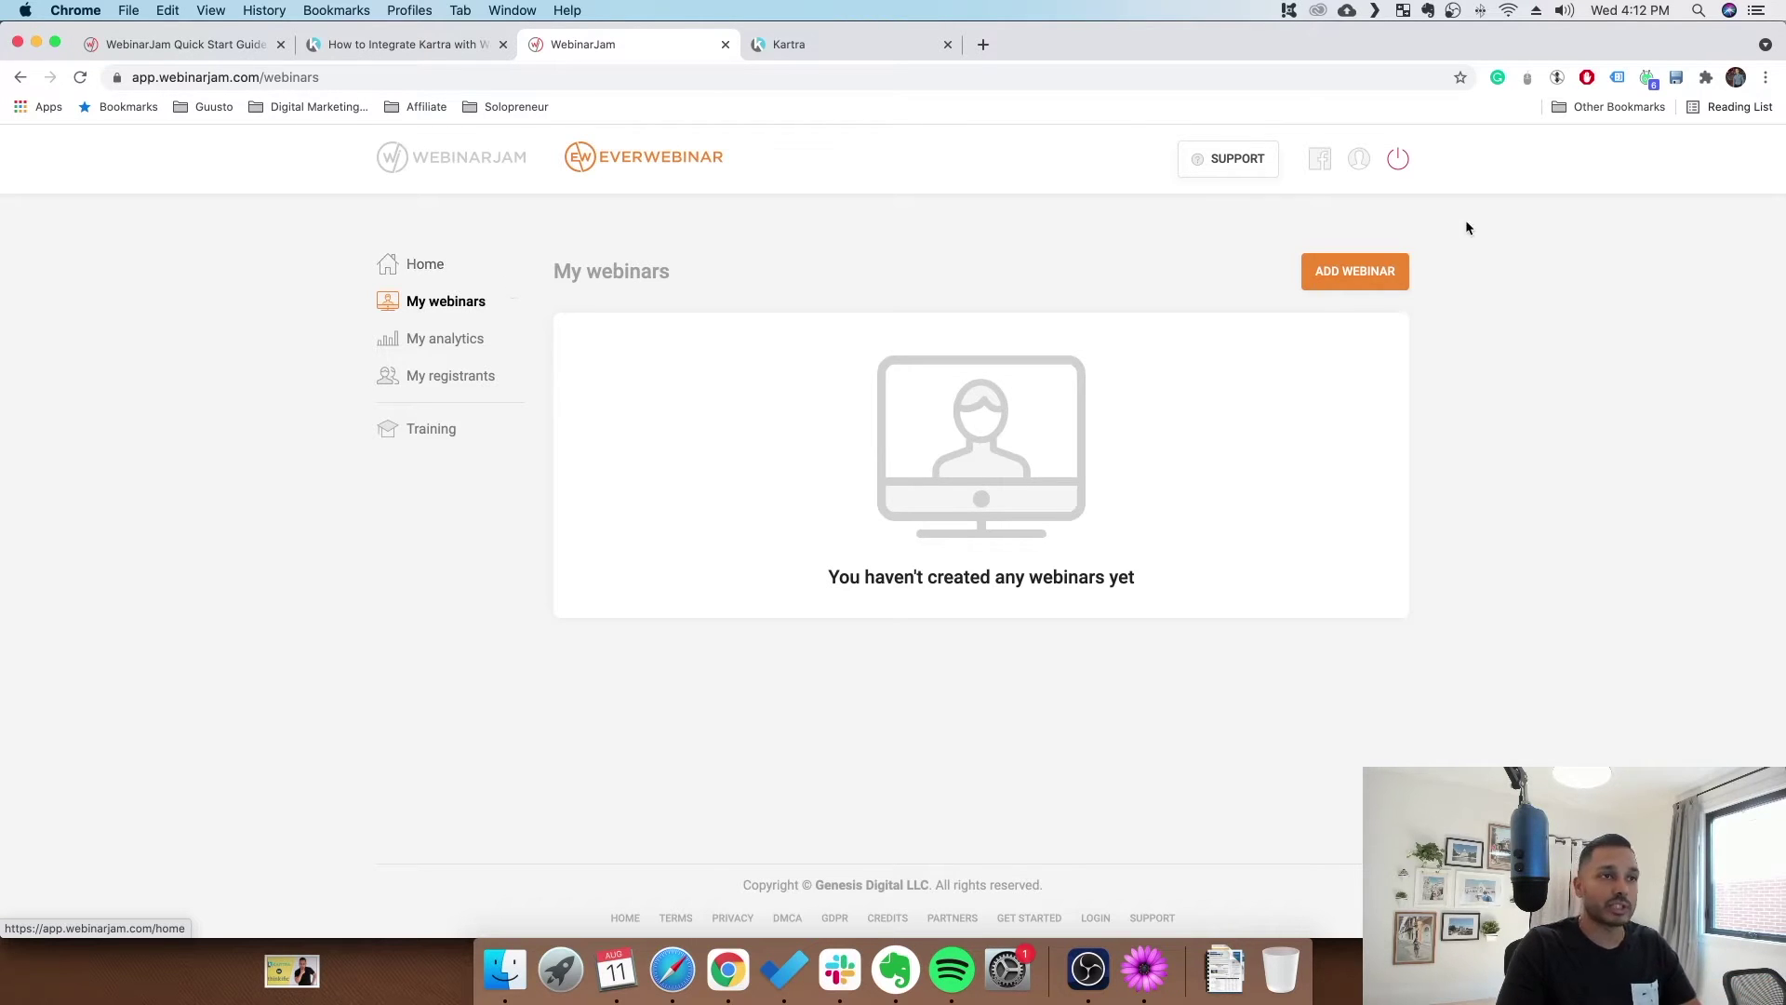
- Integrate Kartra as WebinarJam's autoresponder by entering the Kartra API key and password and connecting
click(1358, 159)
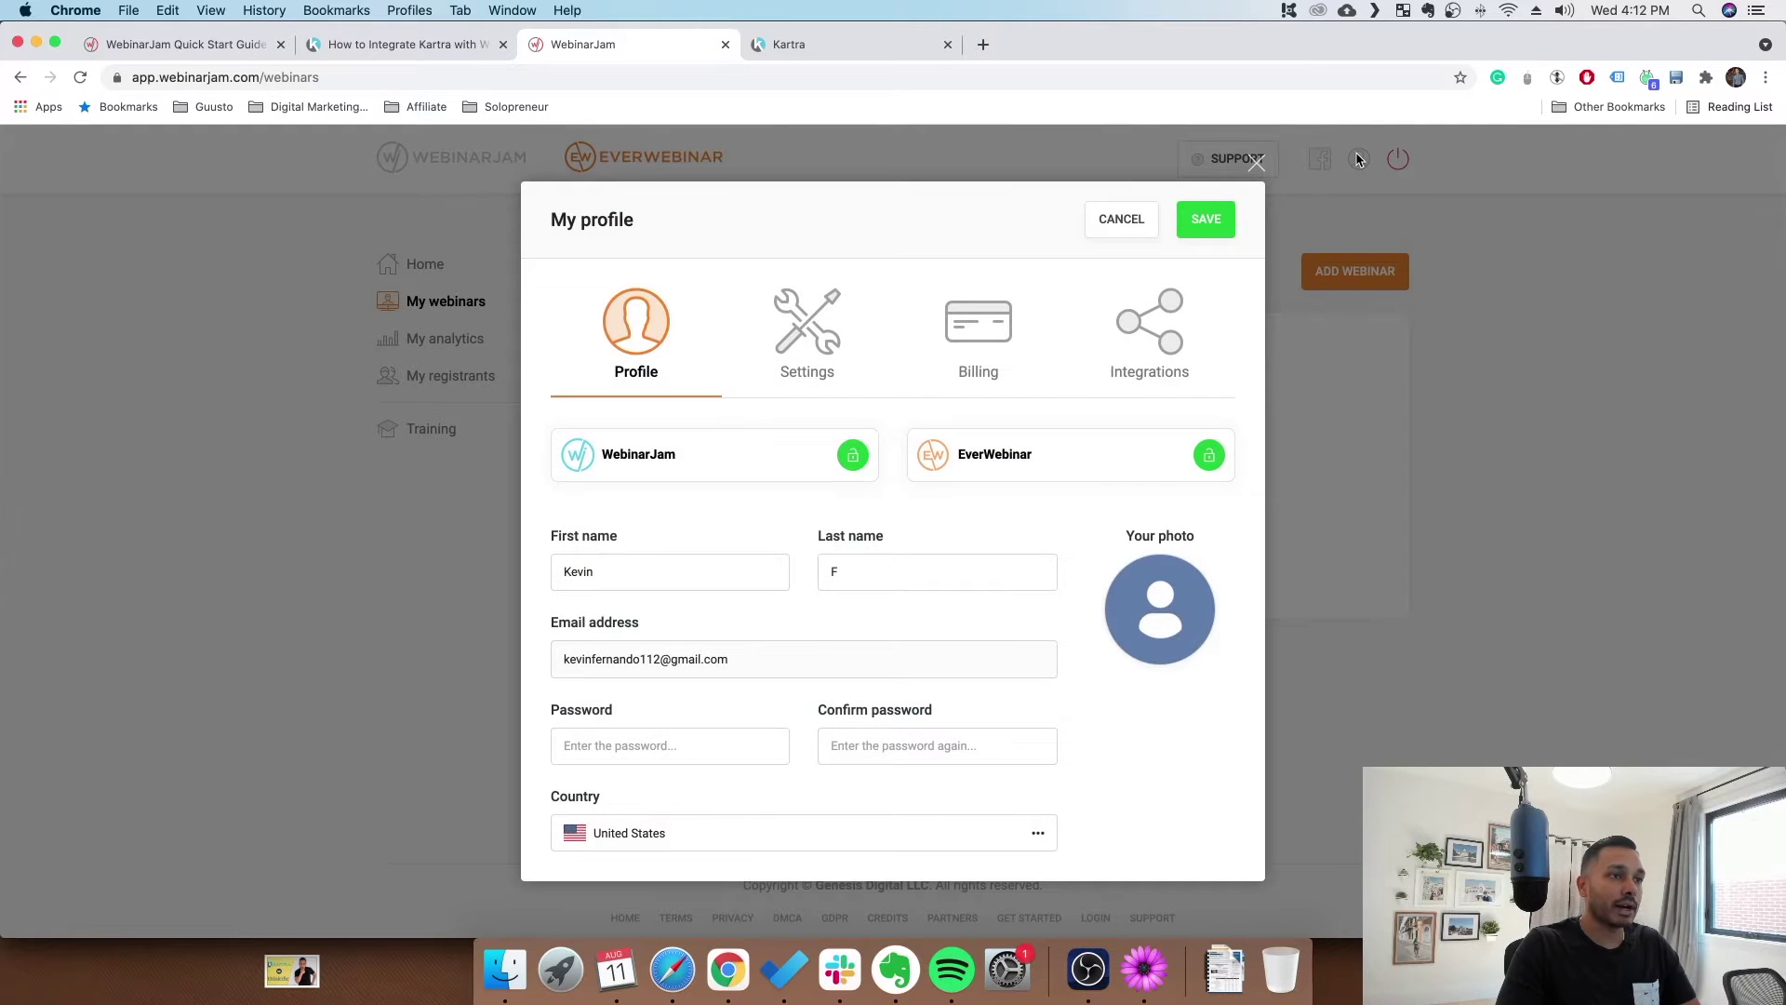
click(1143, 333)
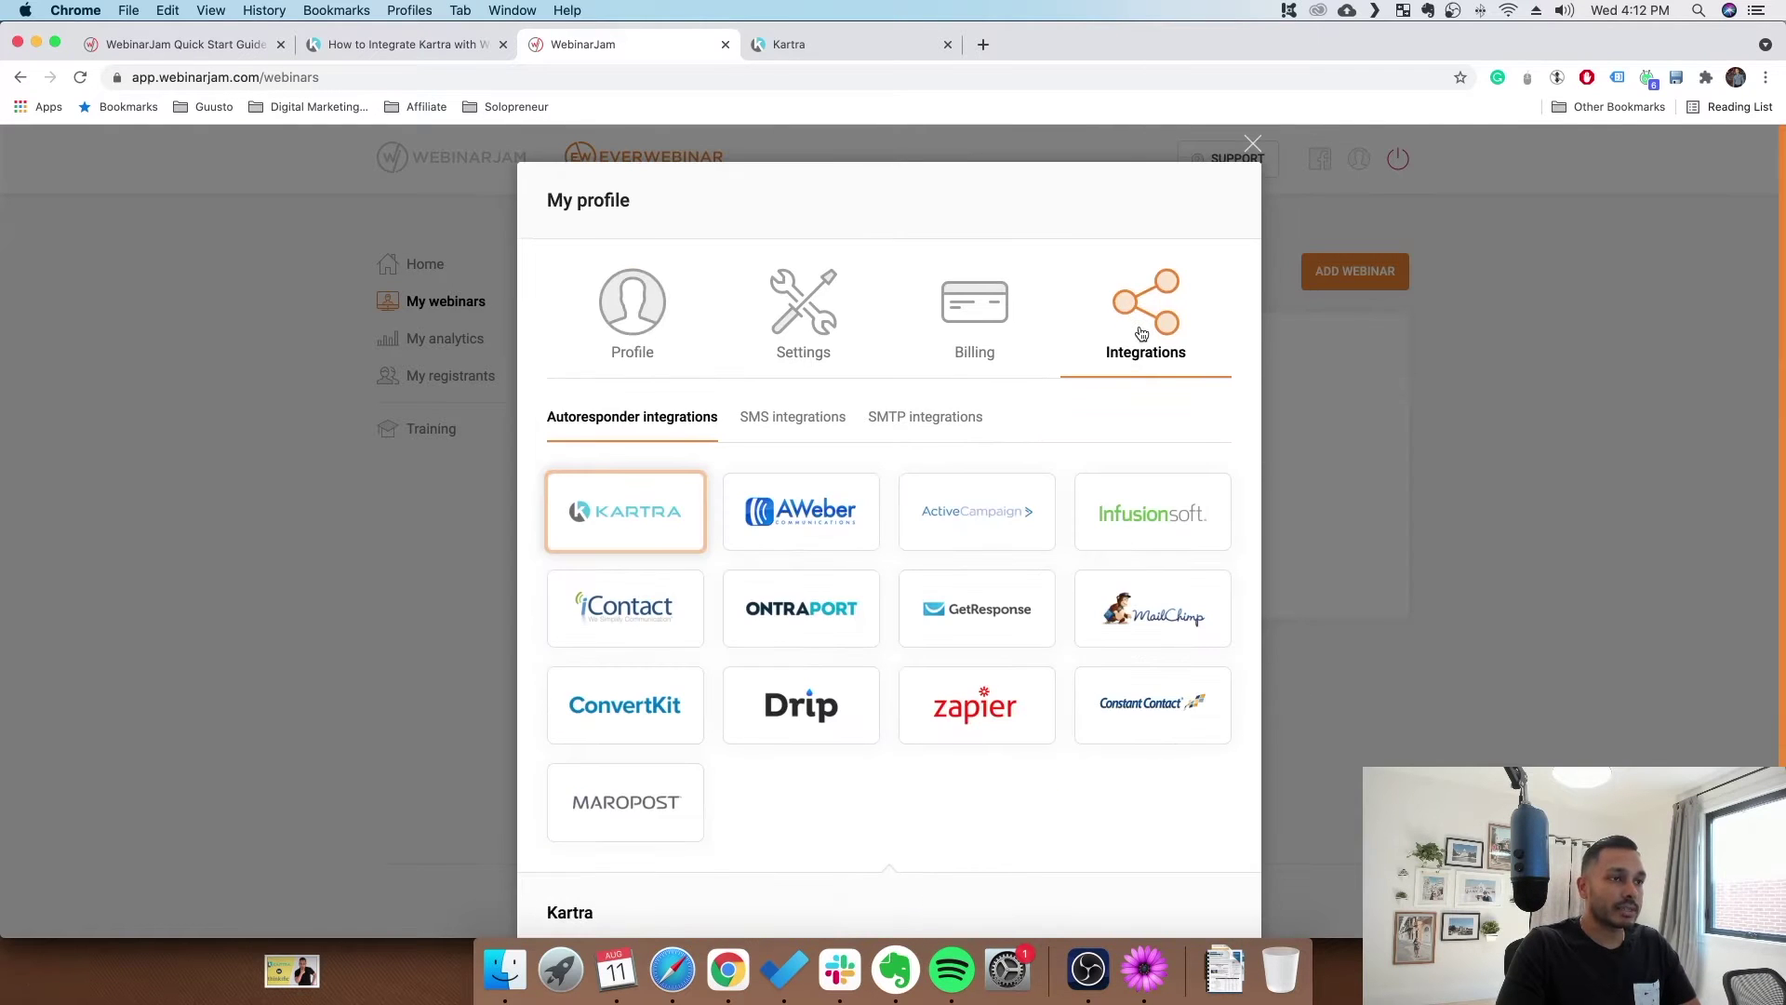
mouse_move(611, 522)
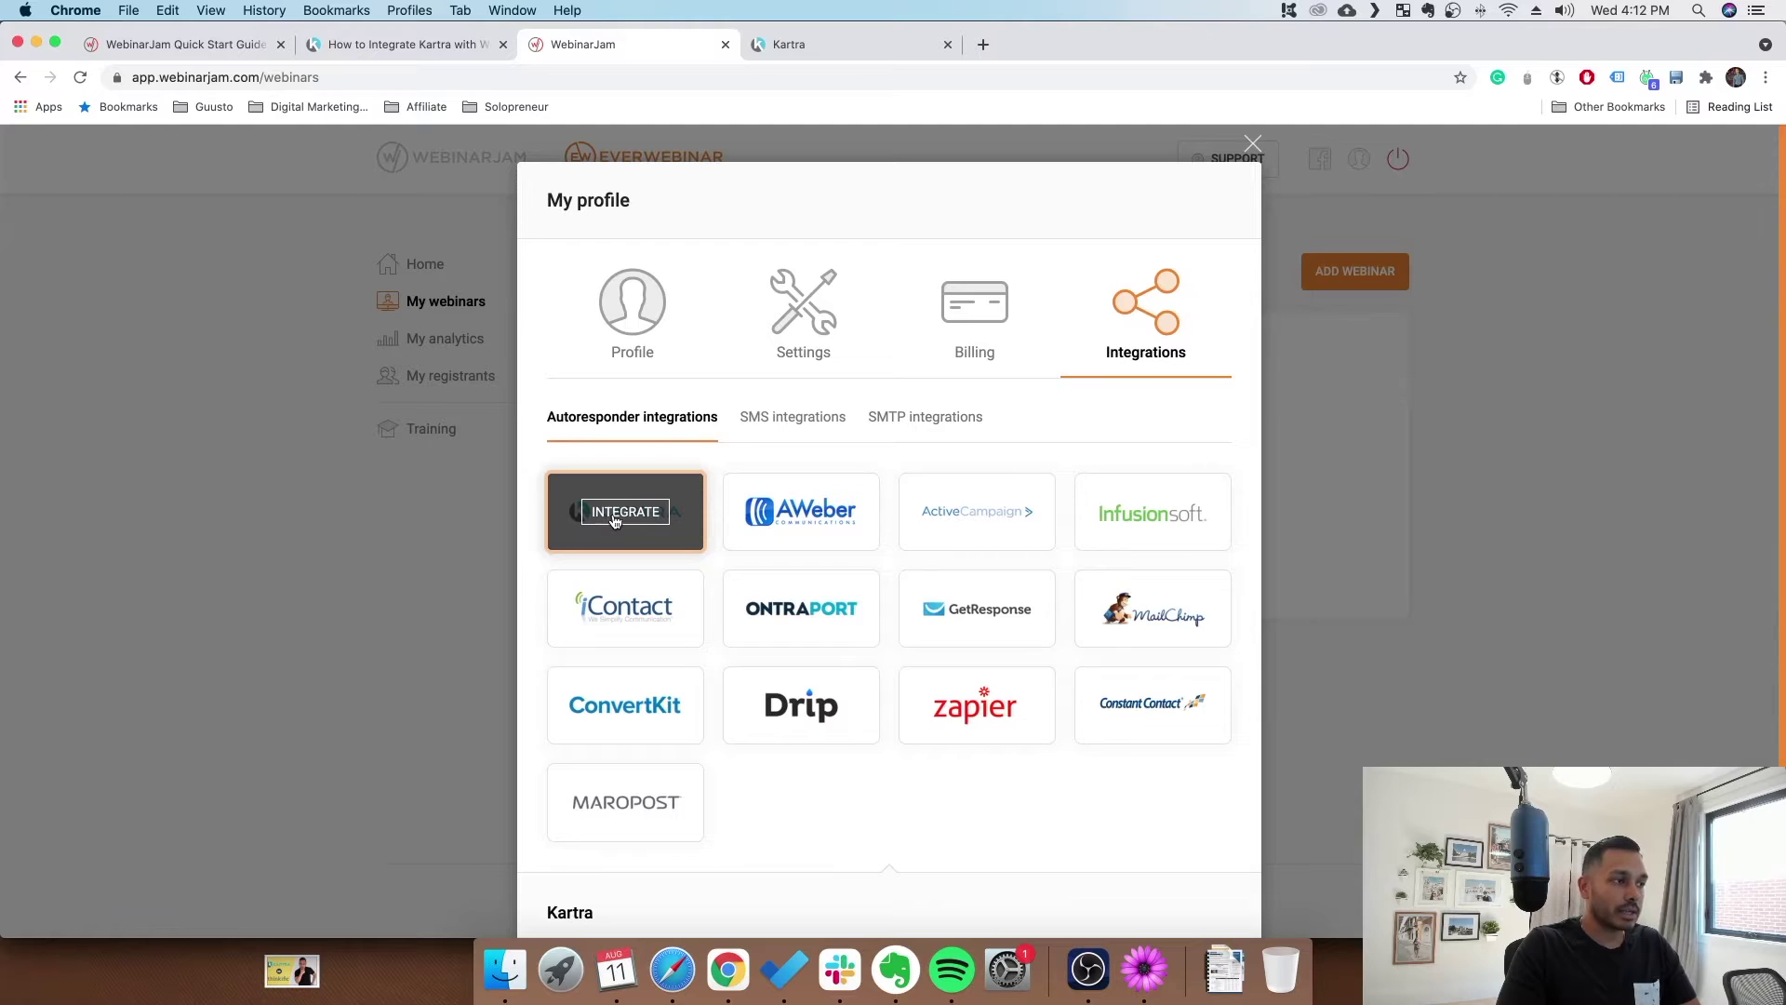
click(610, 522)
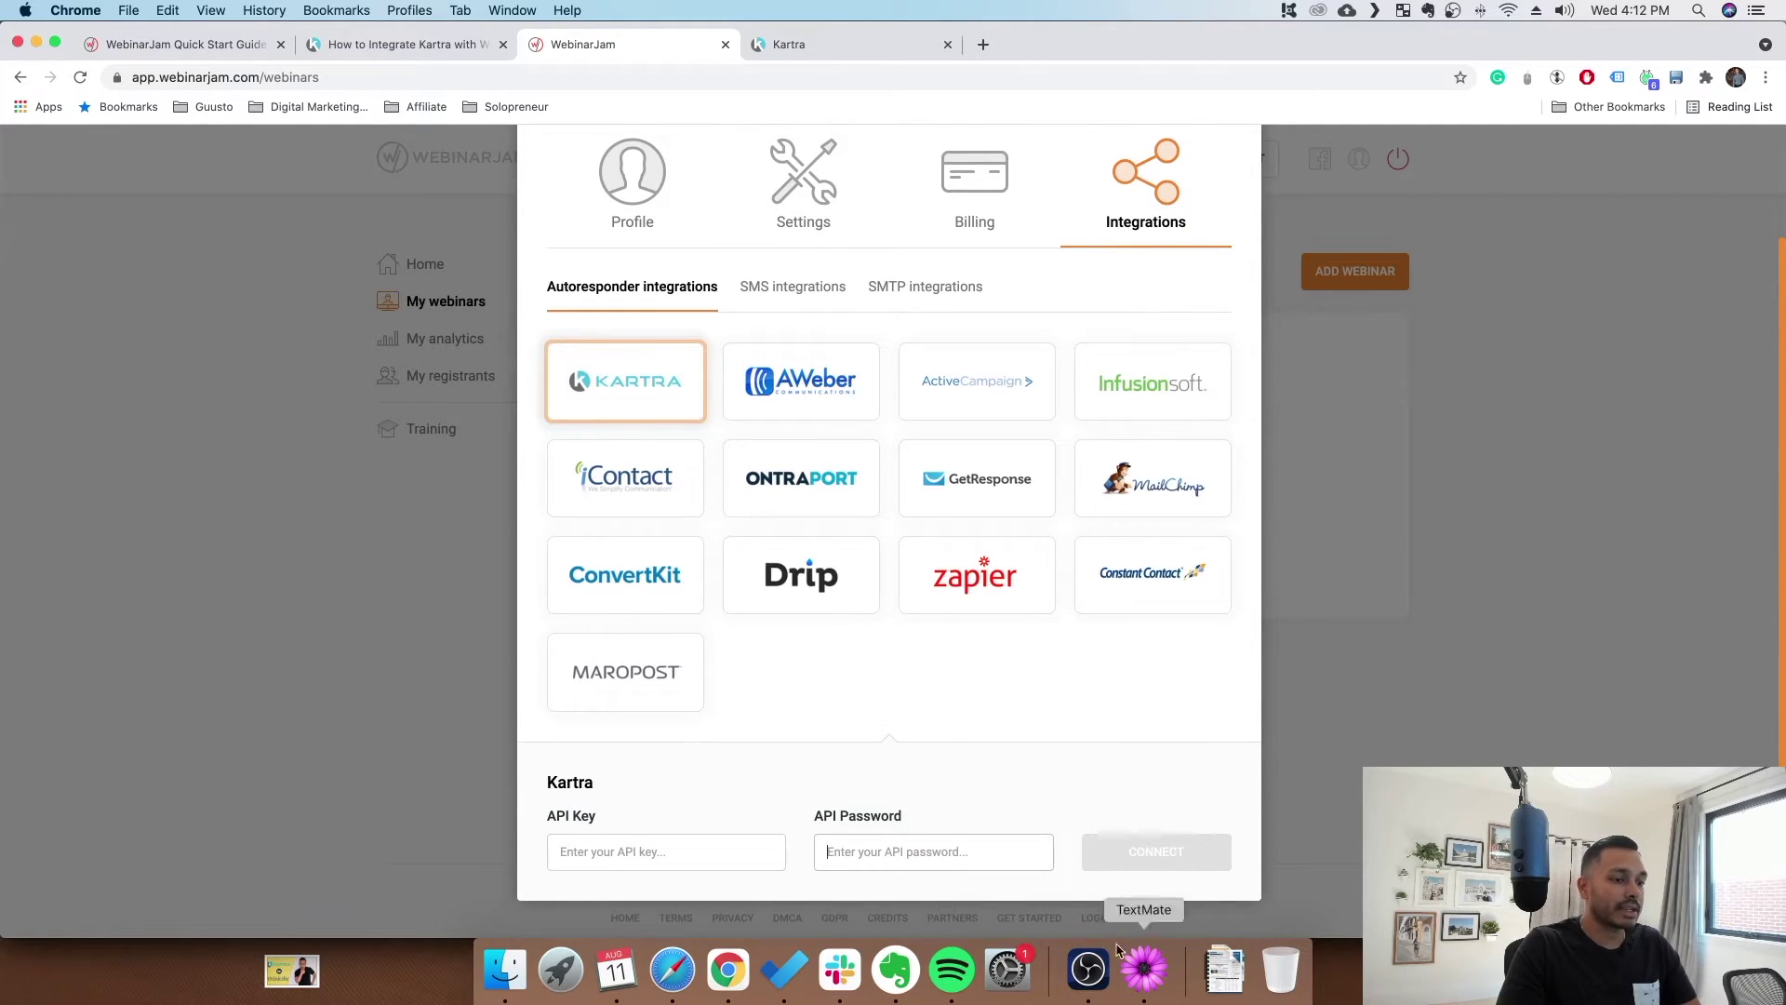
click(1144, 969)
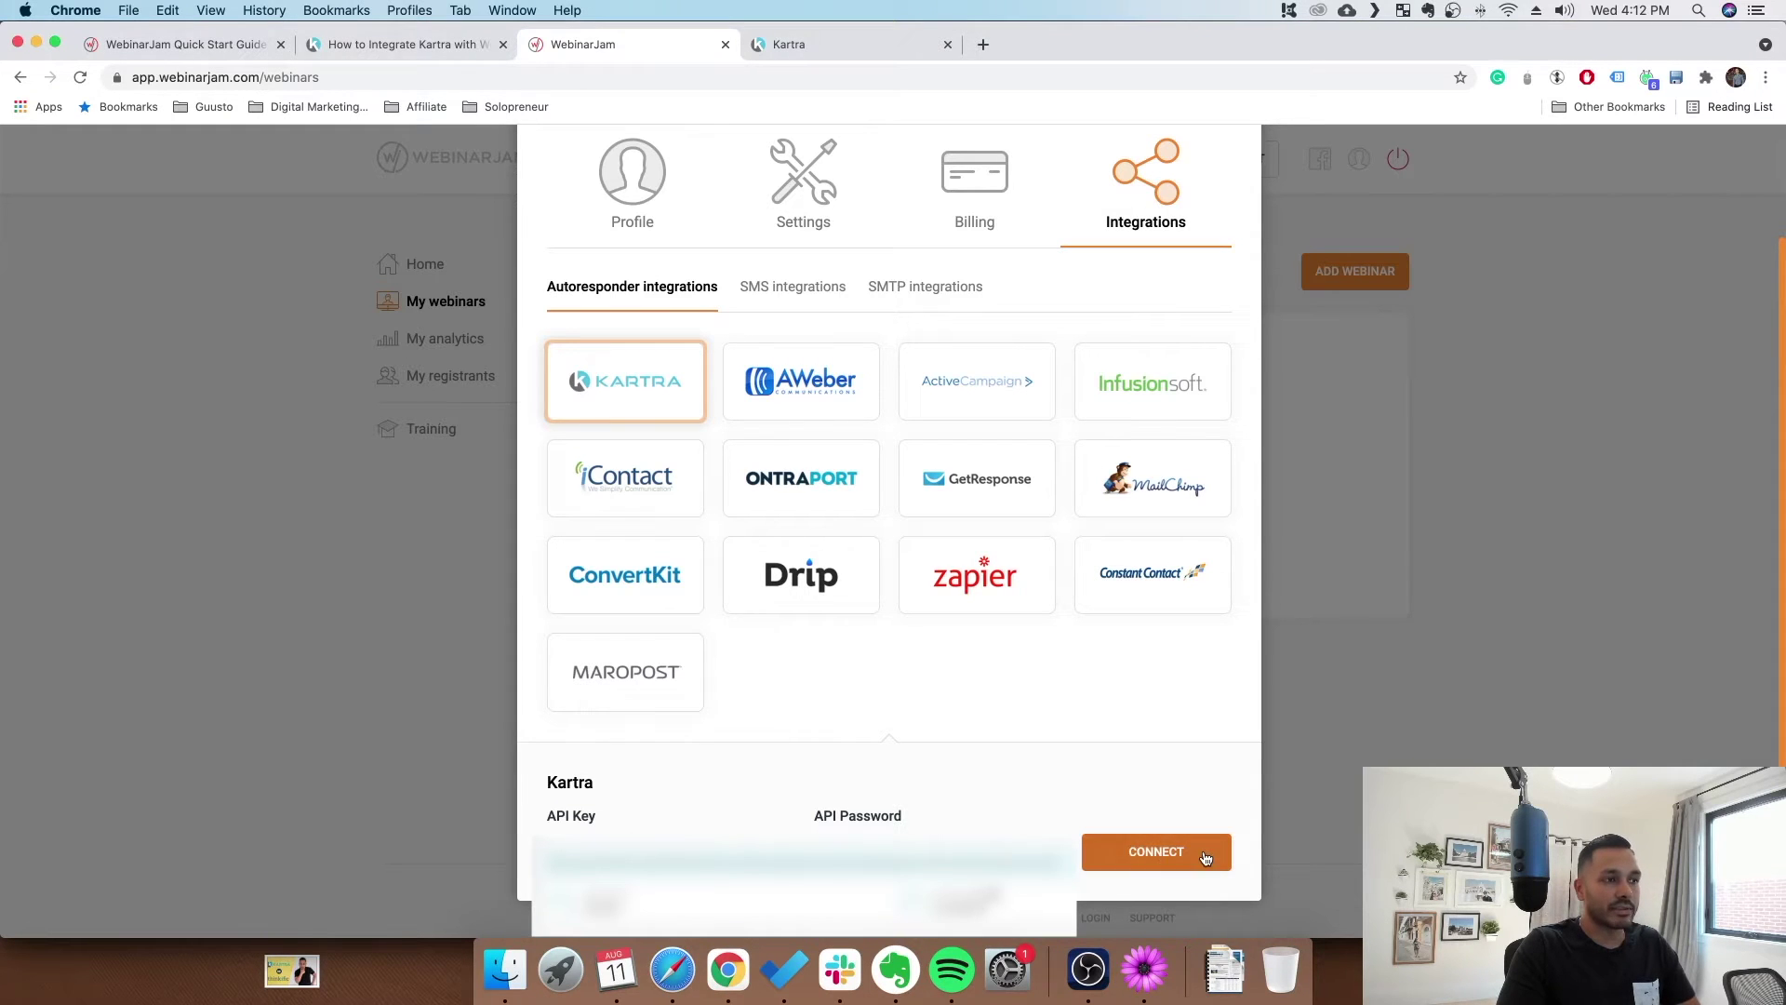
click(811, 35)
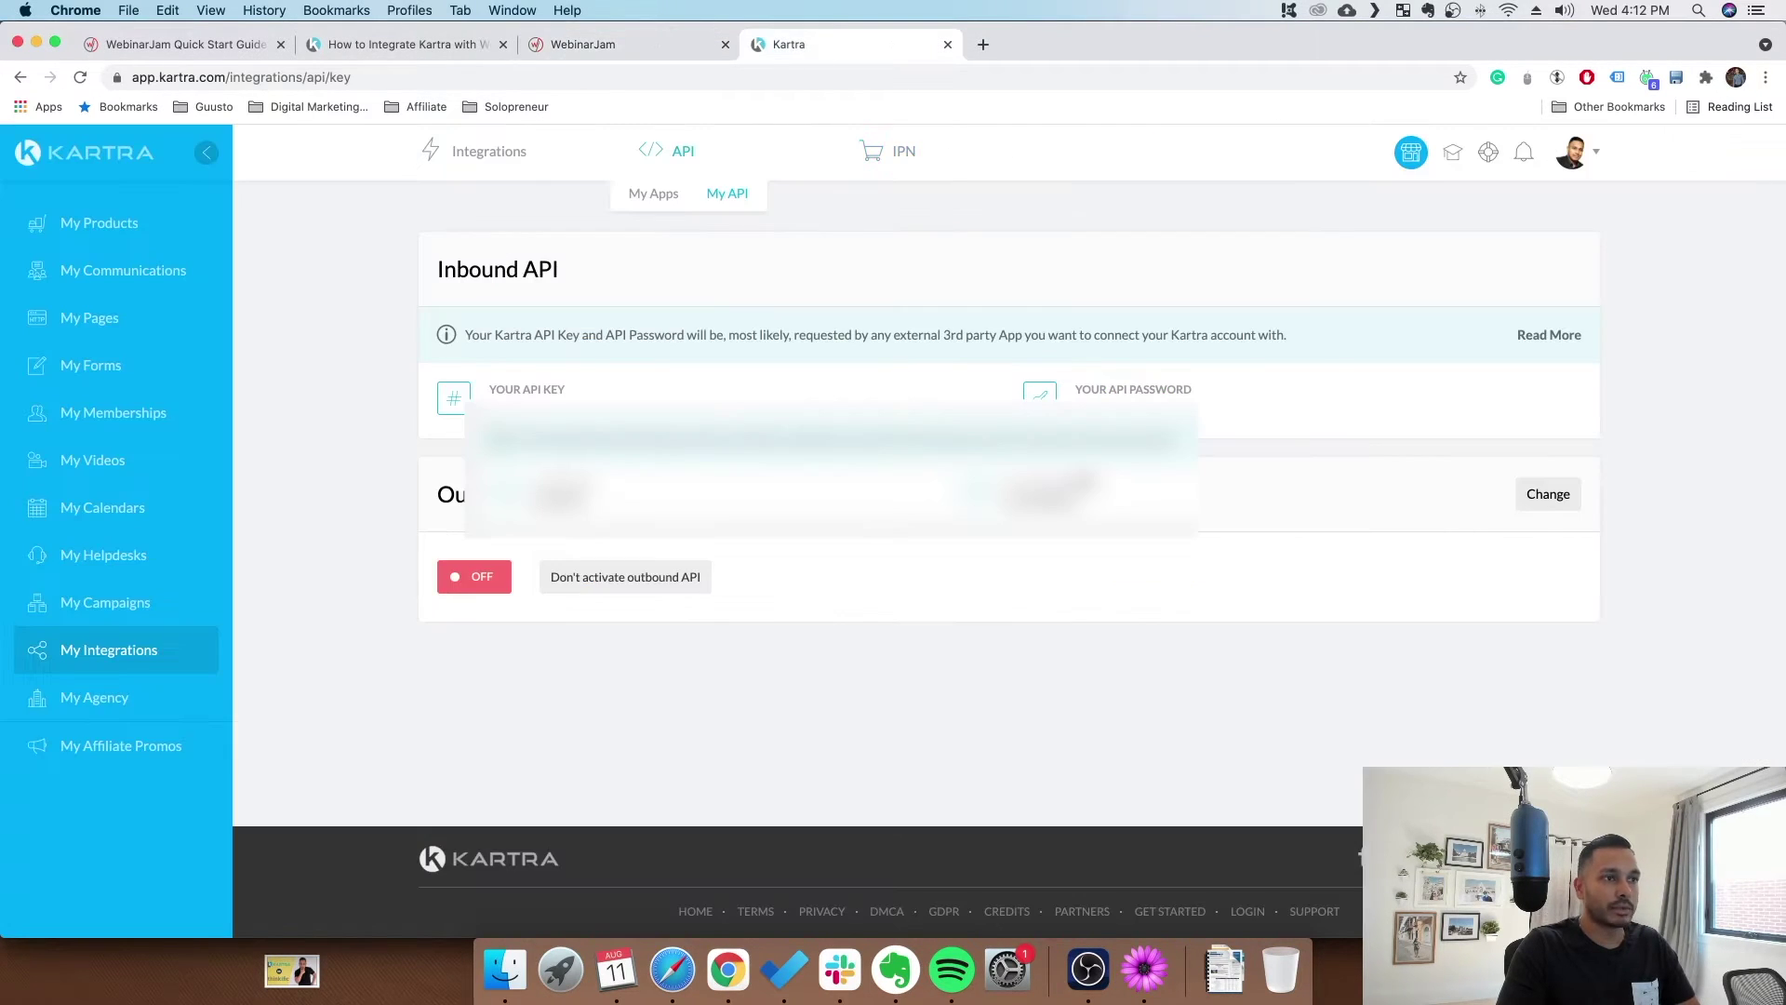
click(637, 46)
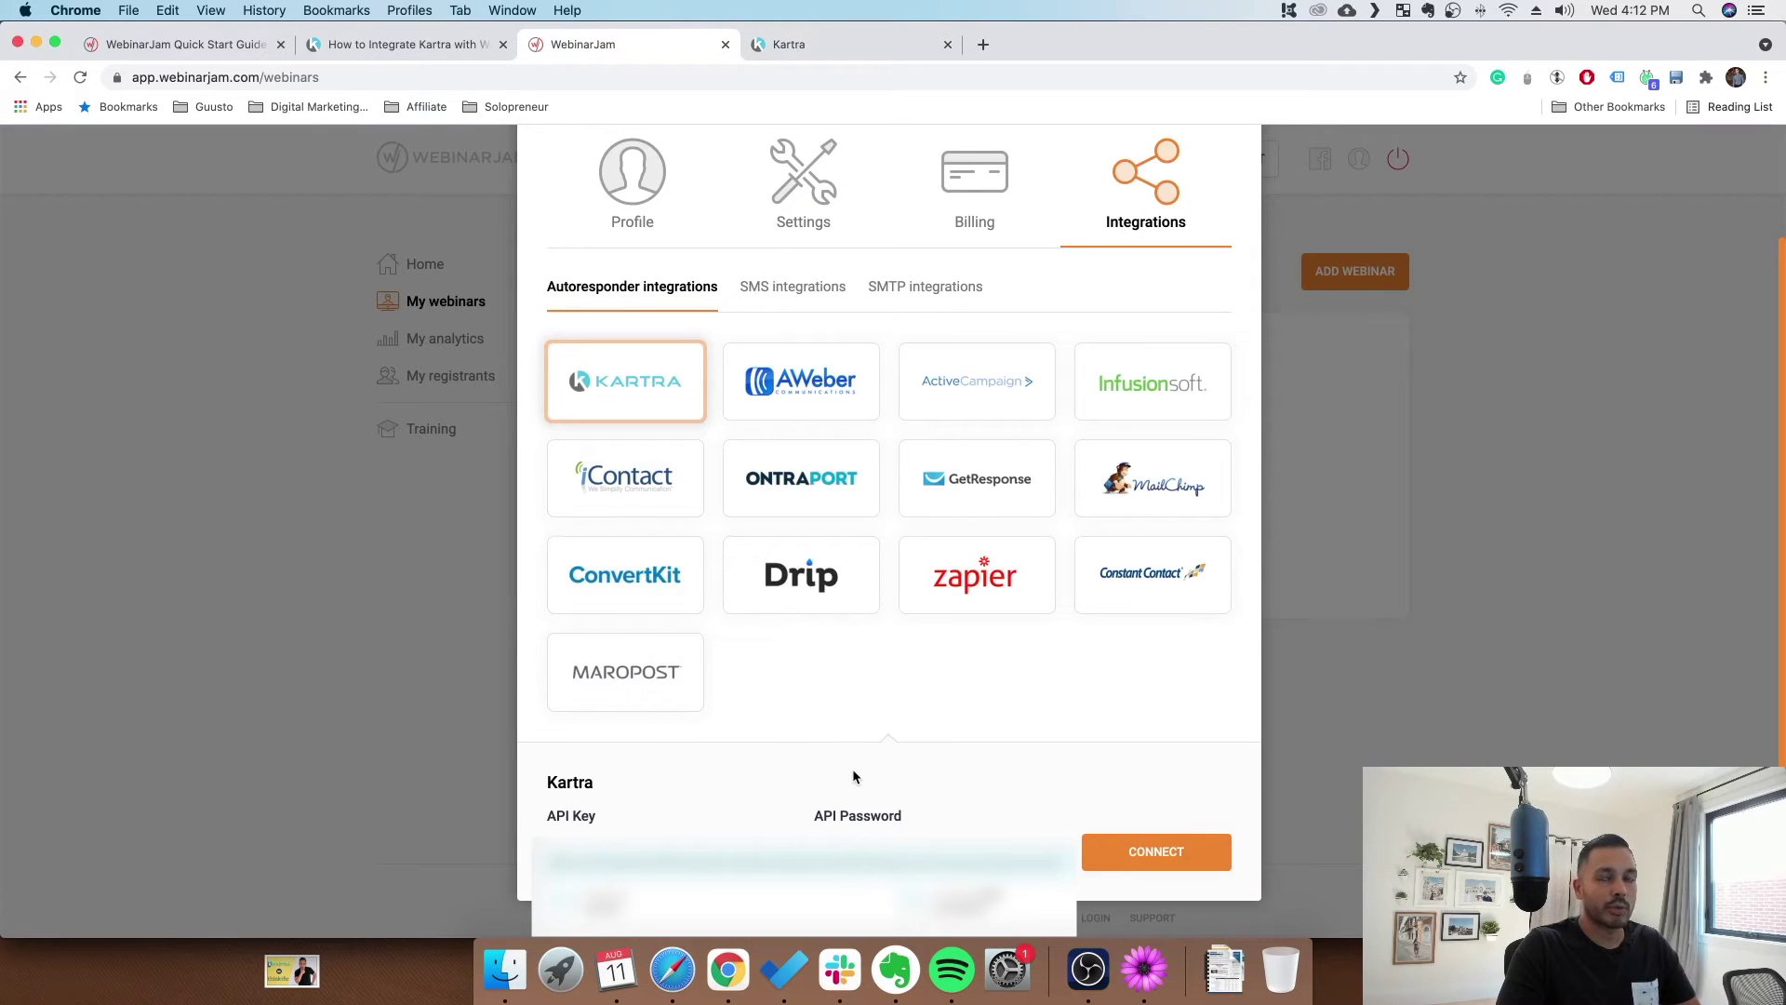
key(Return)
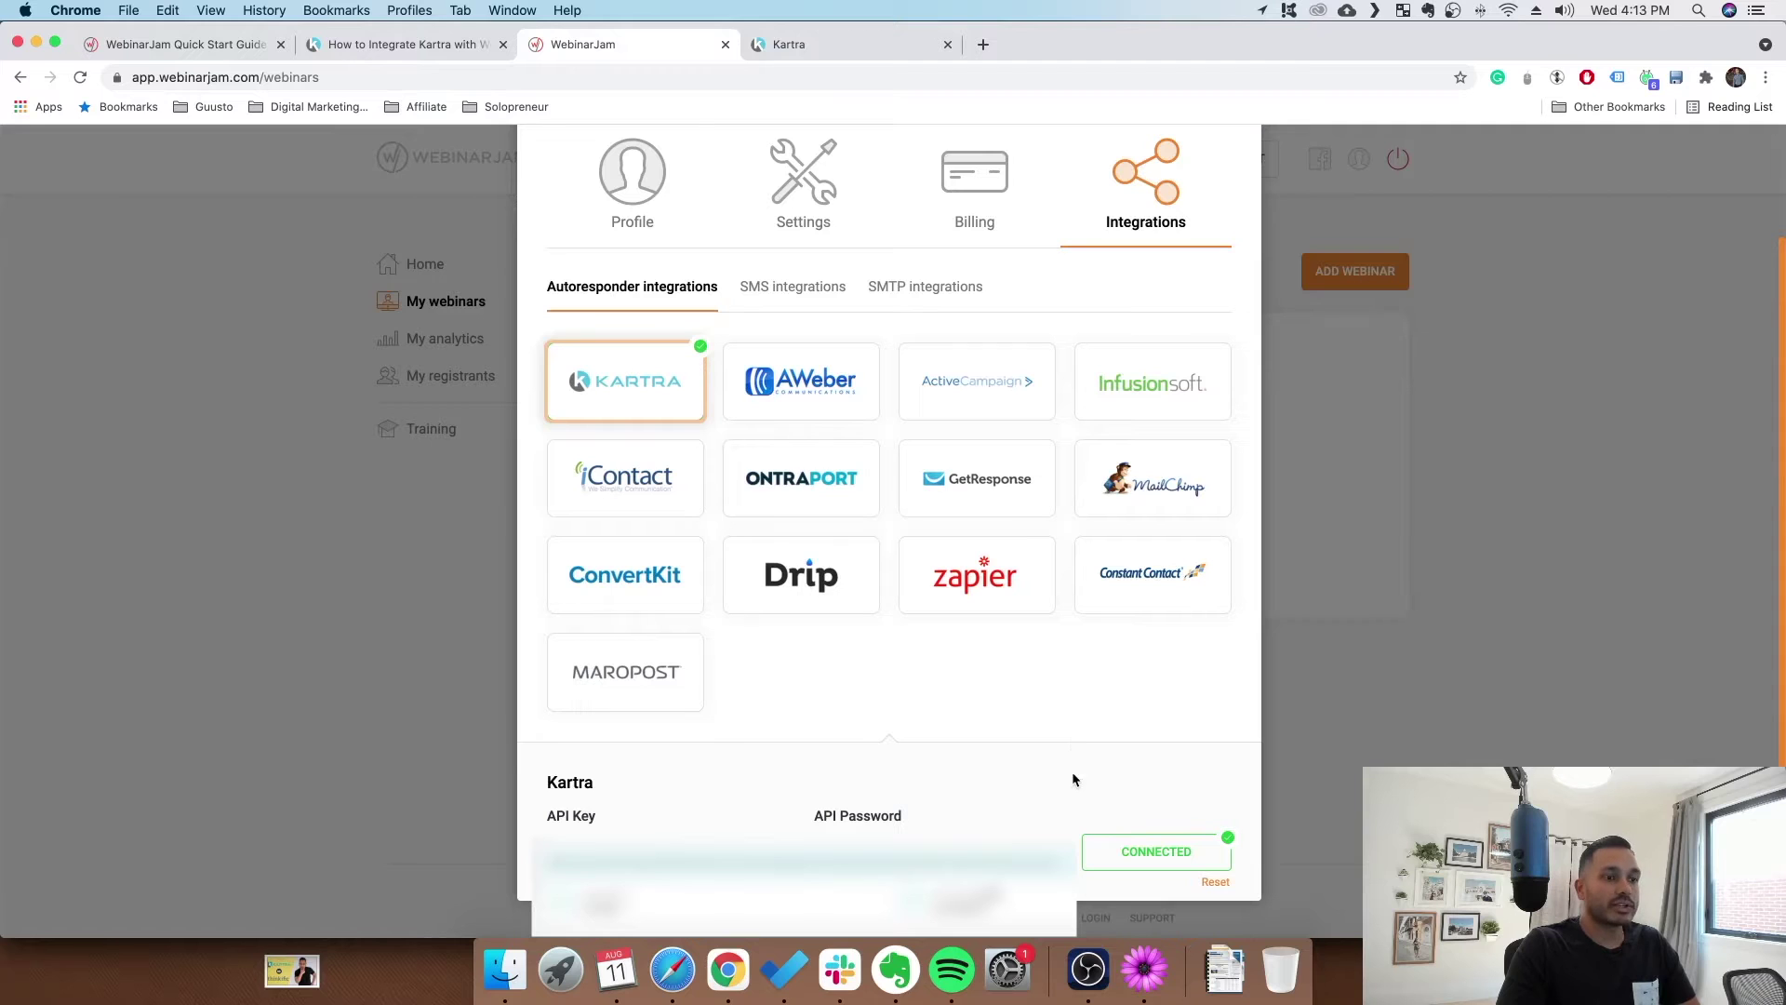
key(Escape)
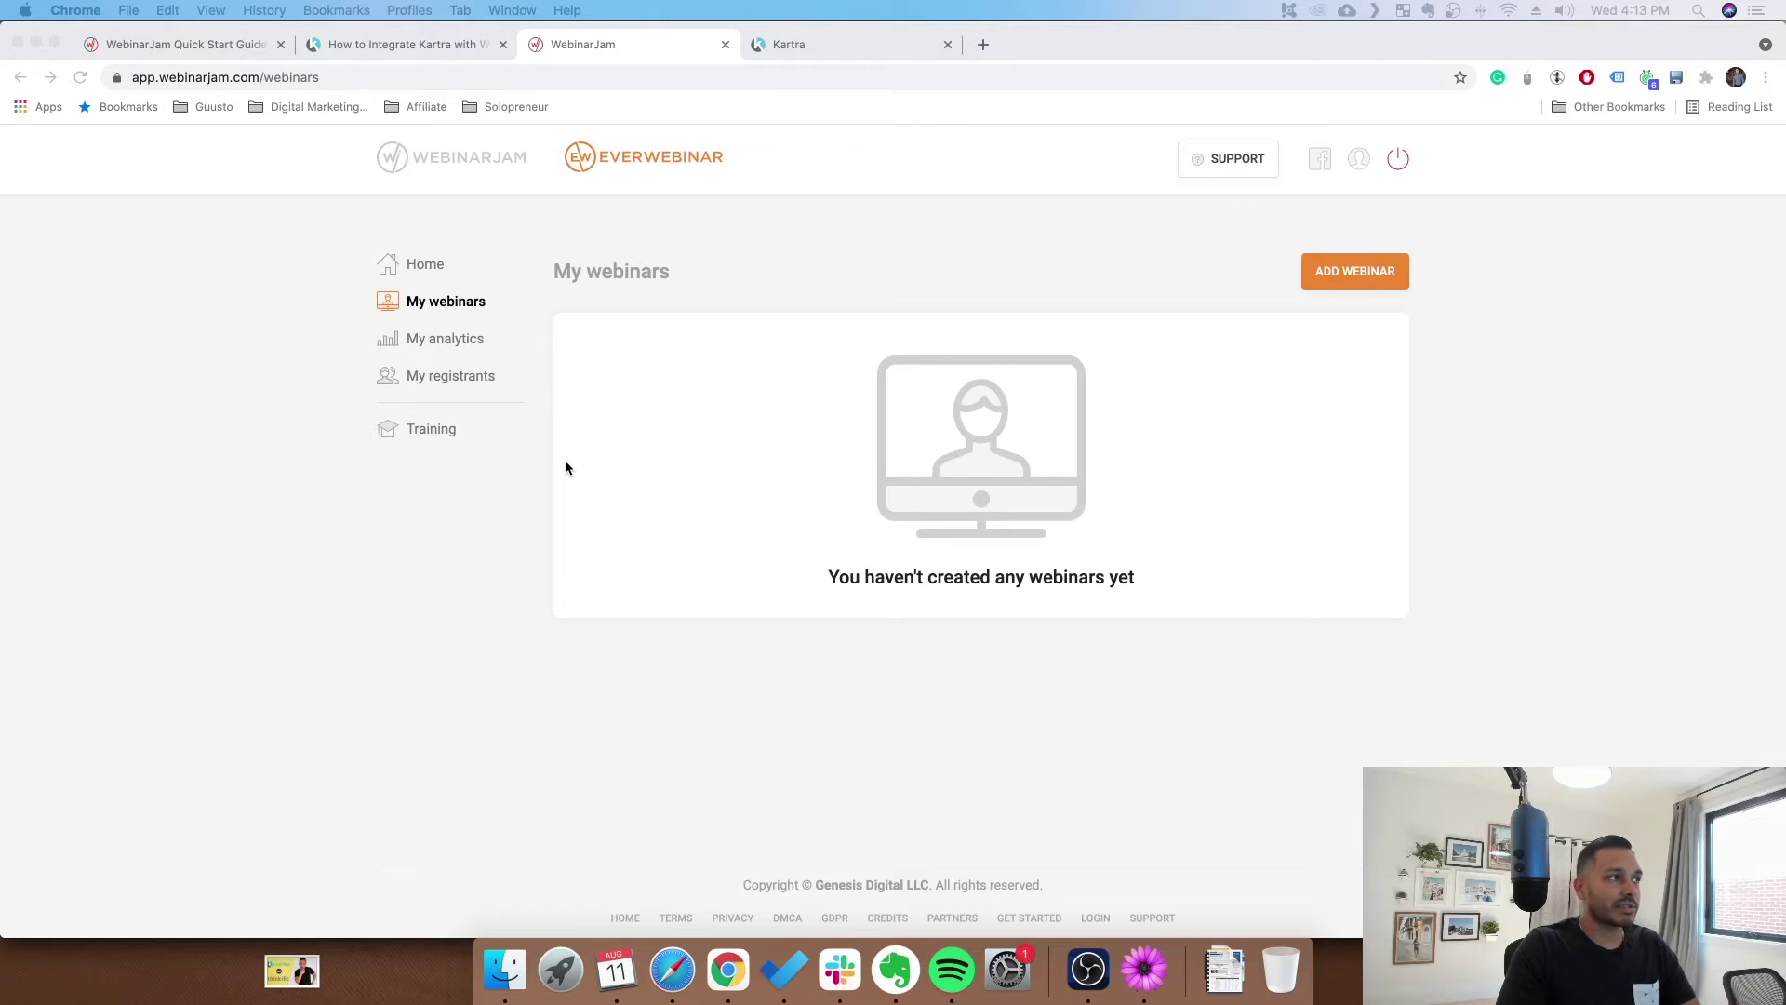
- Go from the account Home page to the WebinarJam product's My webinars list
click(424, 264)
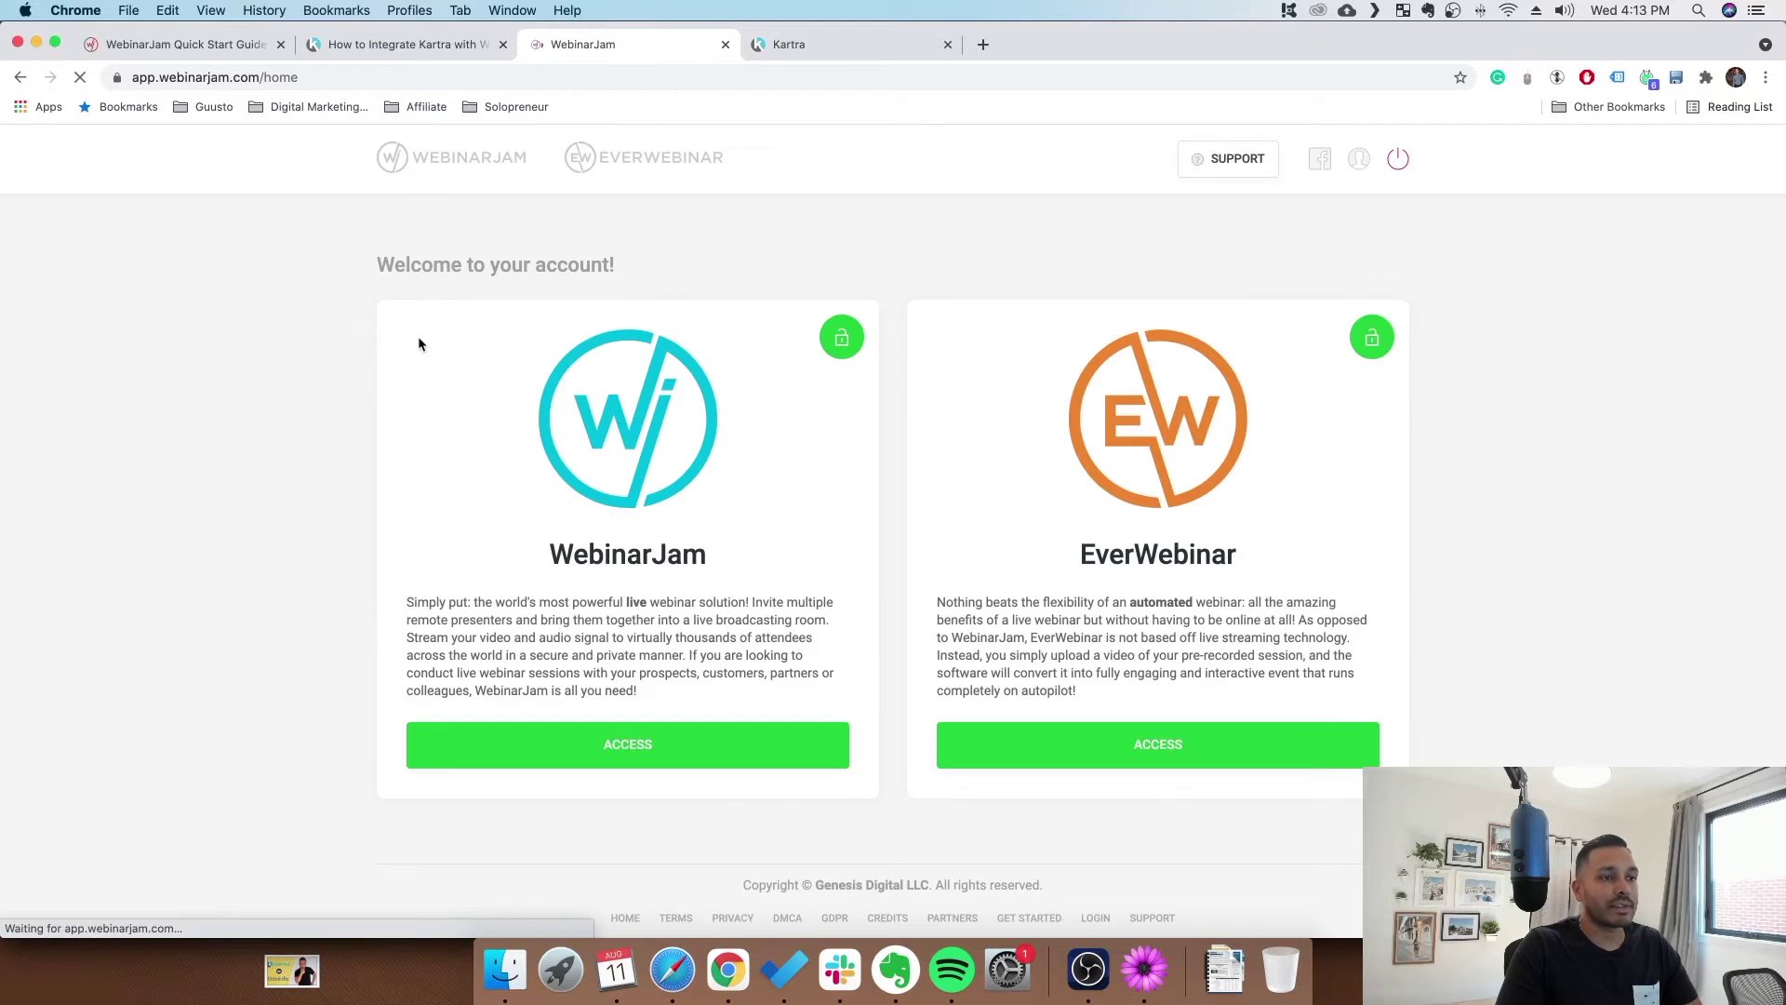
click(632, 746)
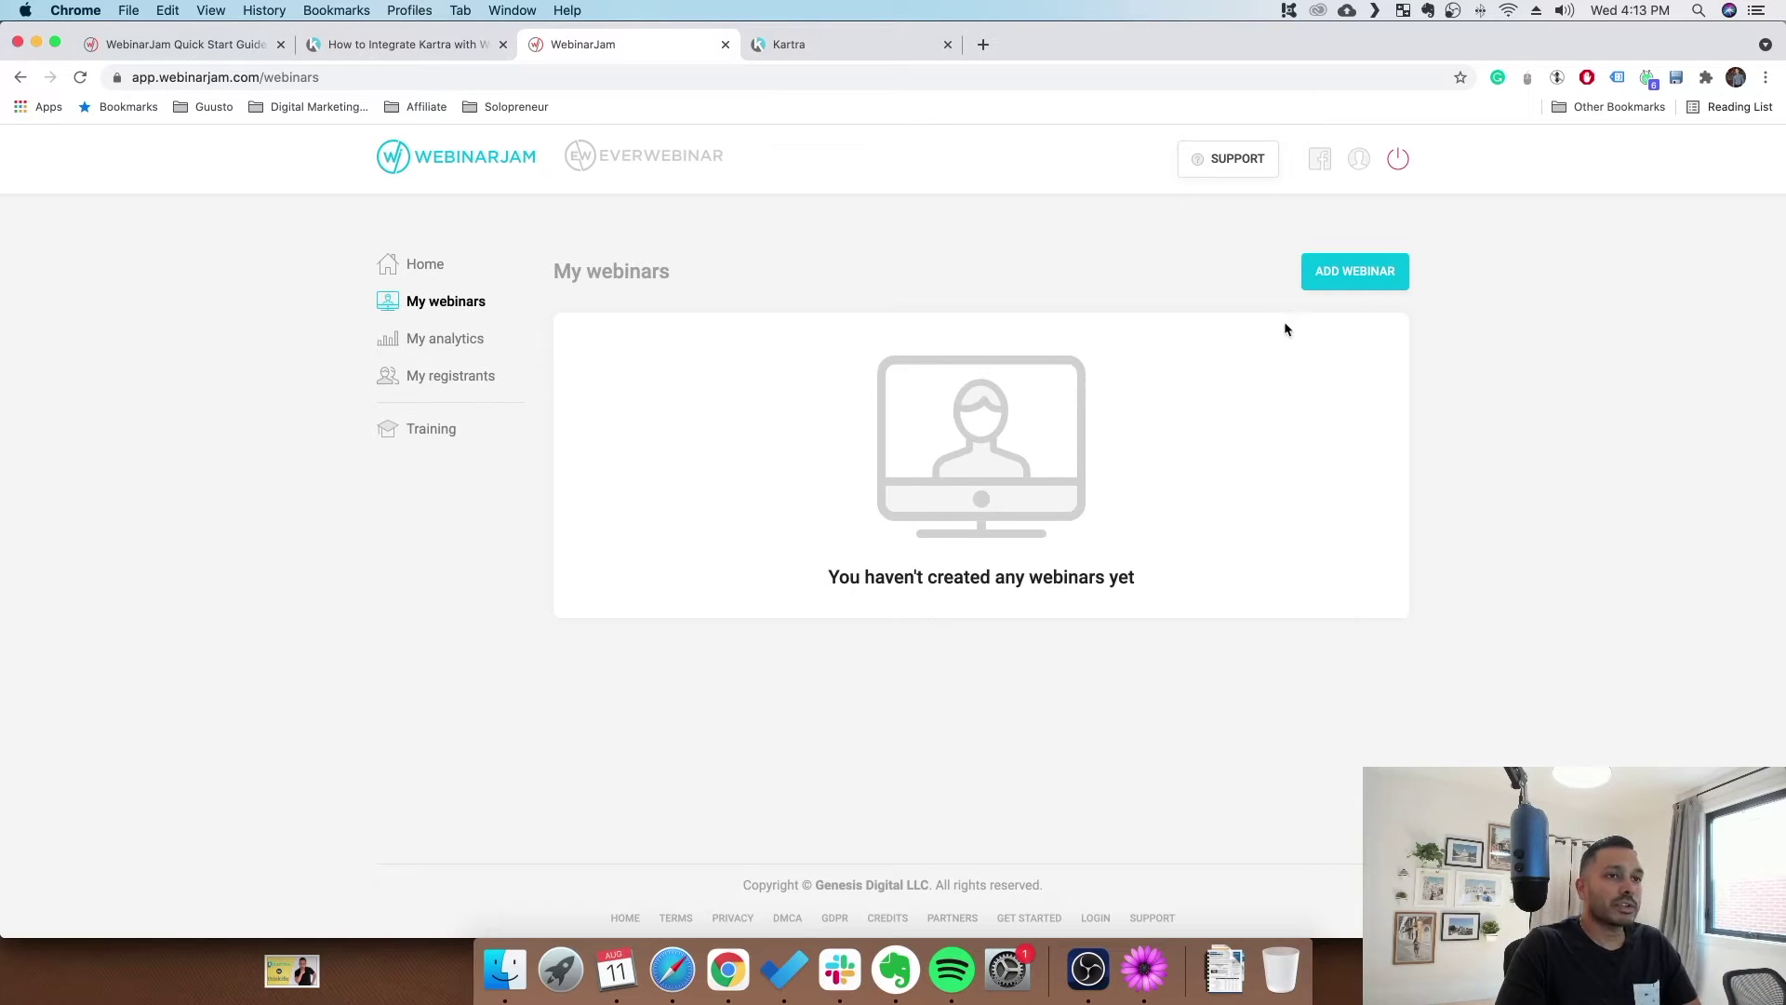
- Add a new webinar using the Express configuration, scheduled to run right now
click(1381, 271)
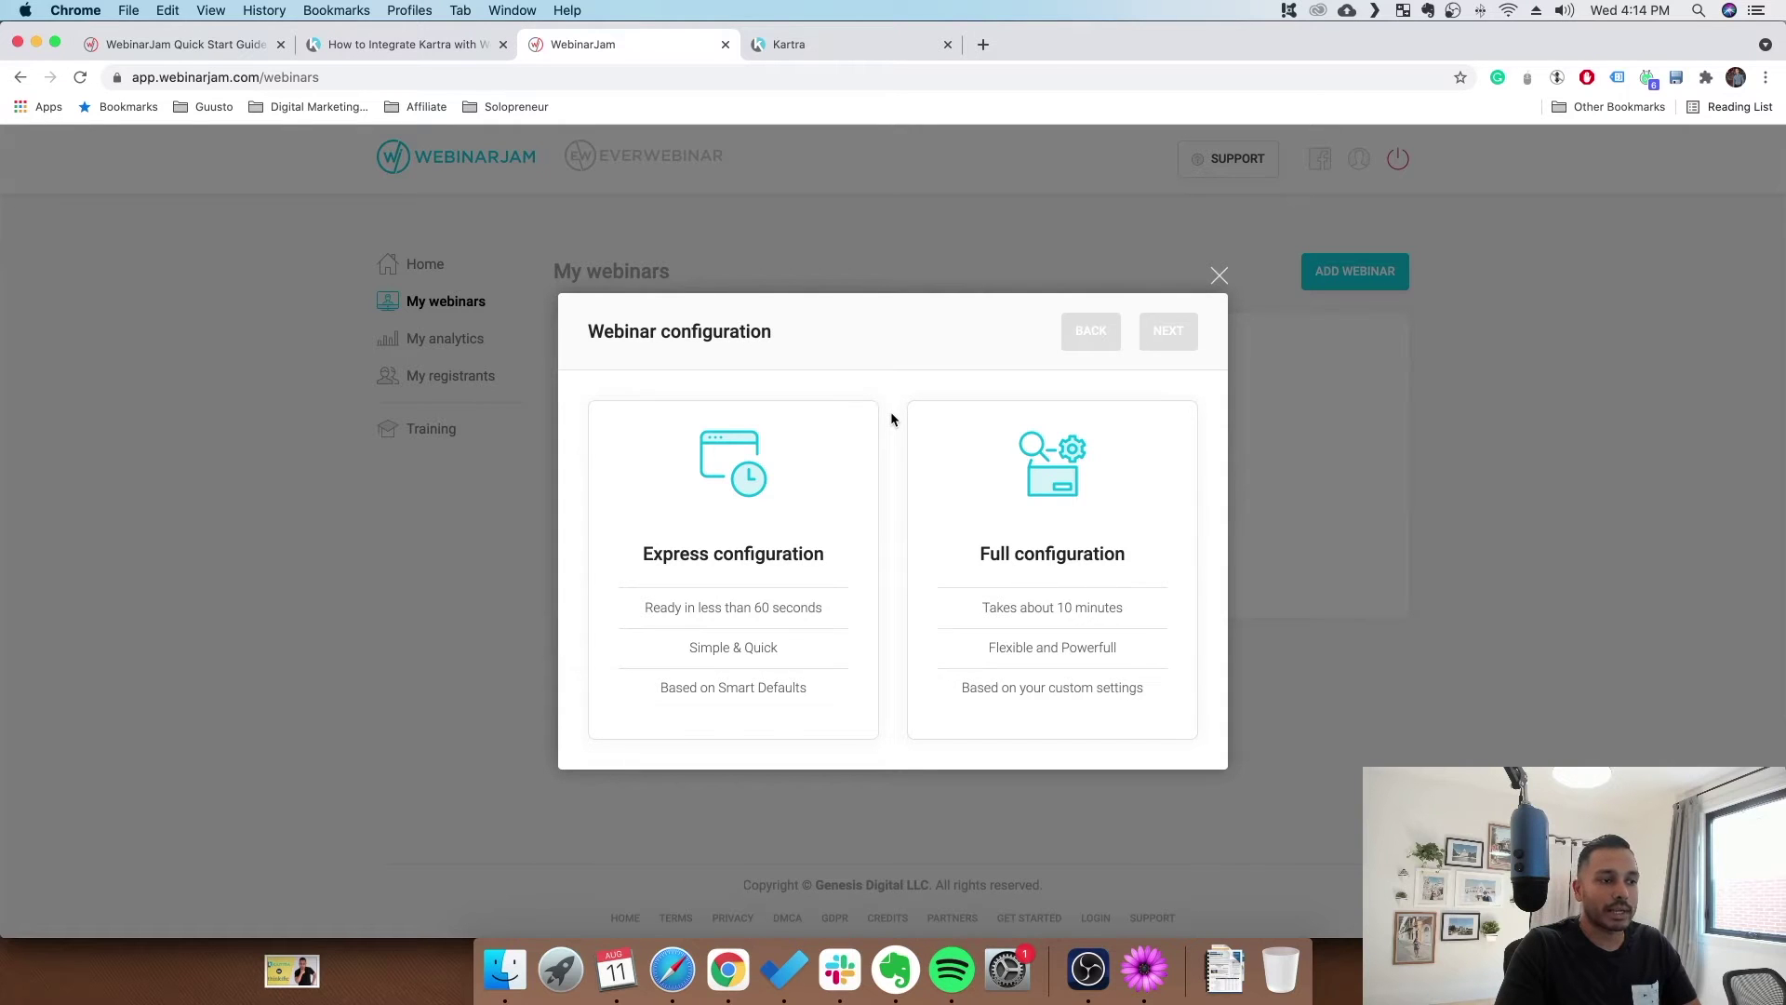
click(729, 513)
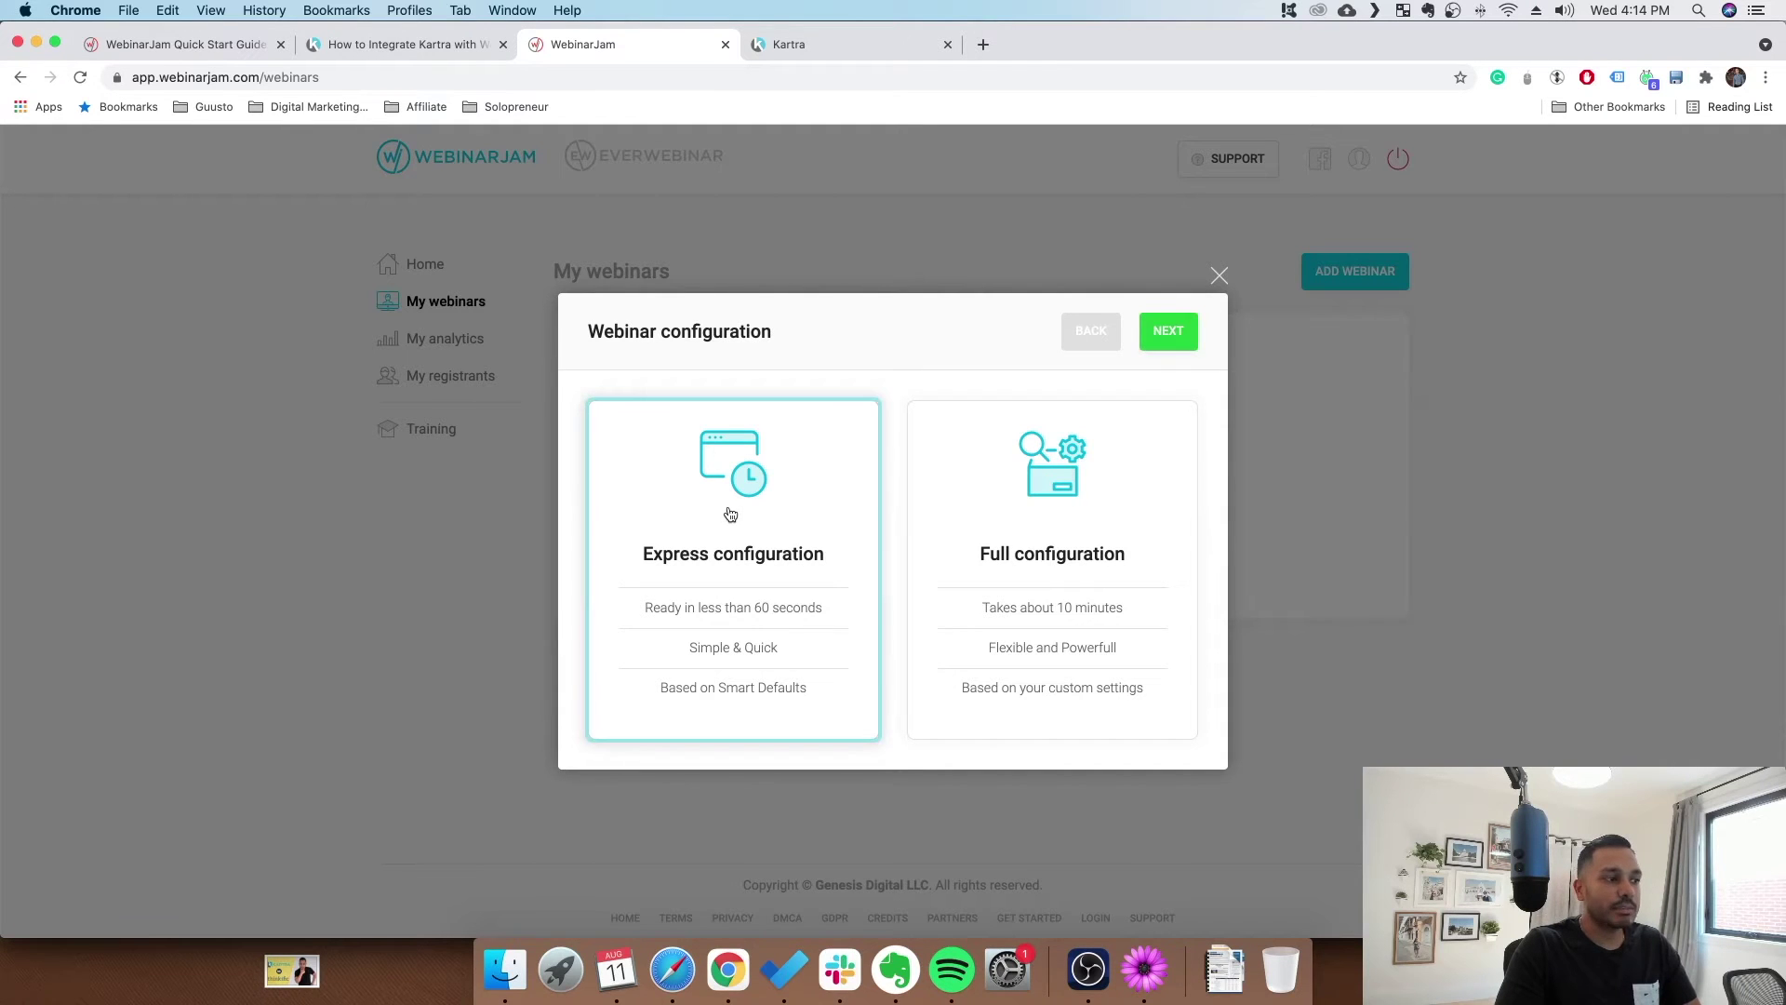
click(1168, 331)
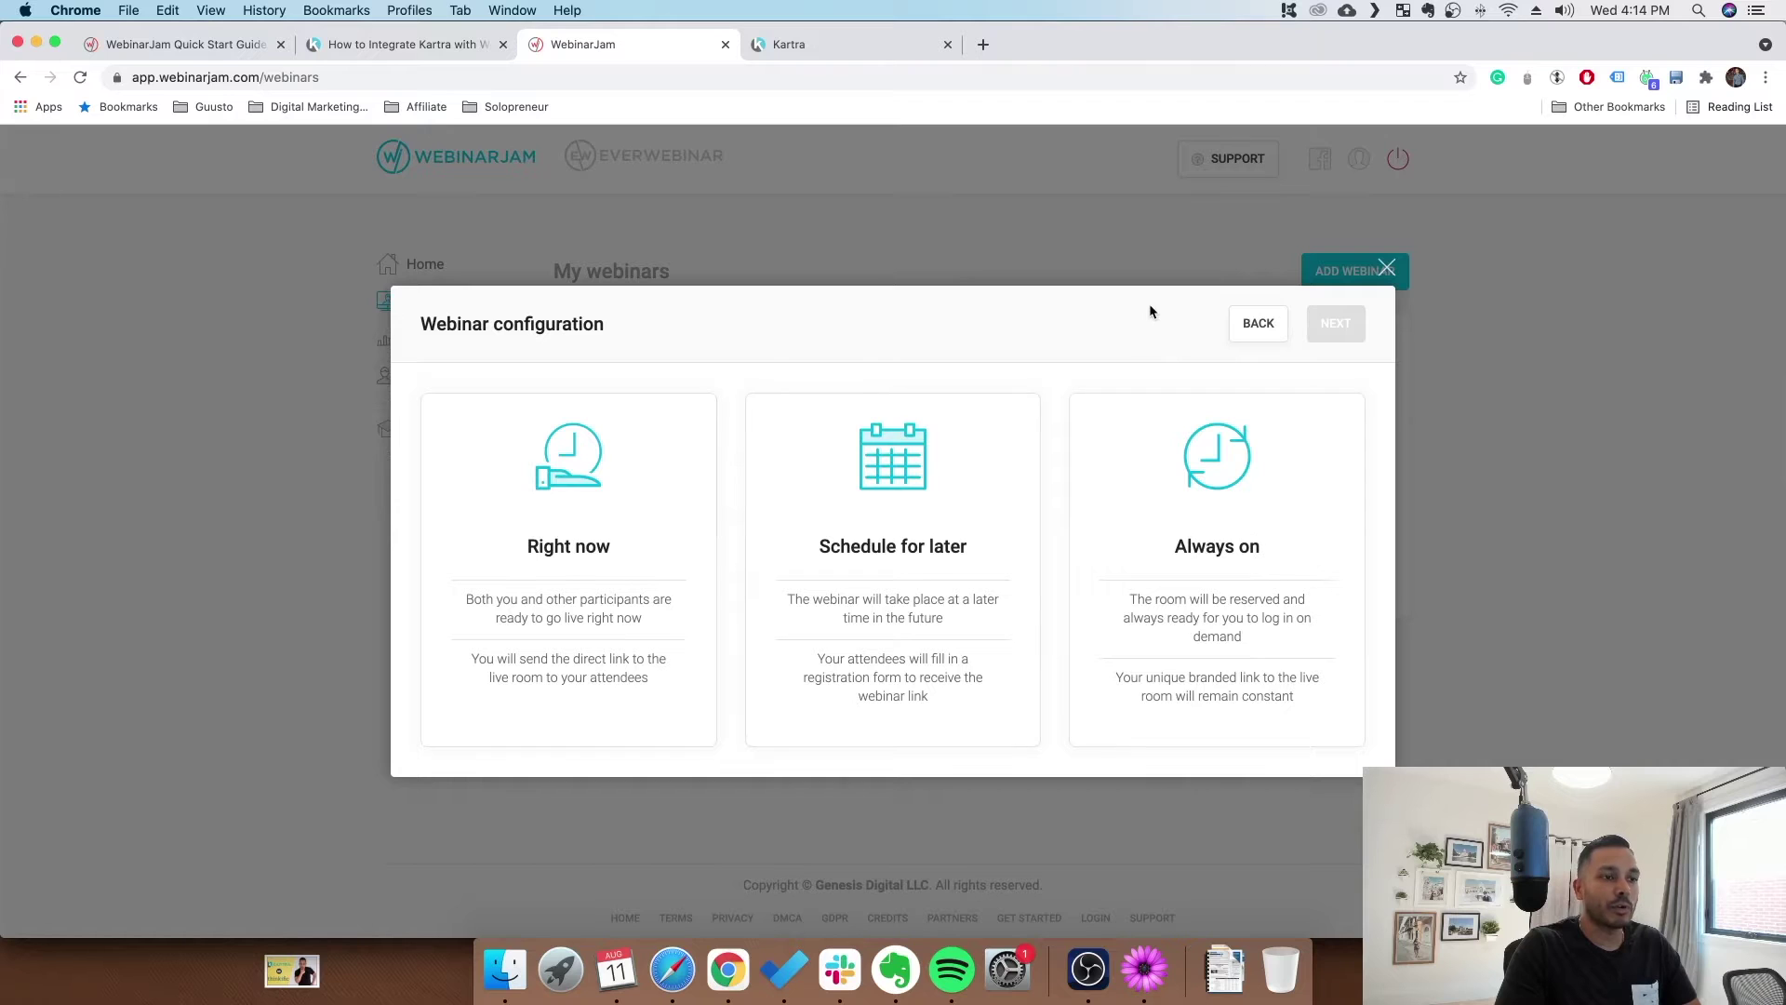
click(565, 543)
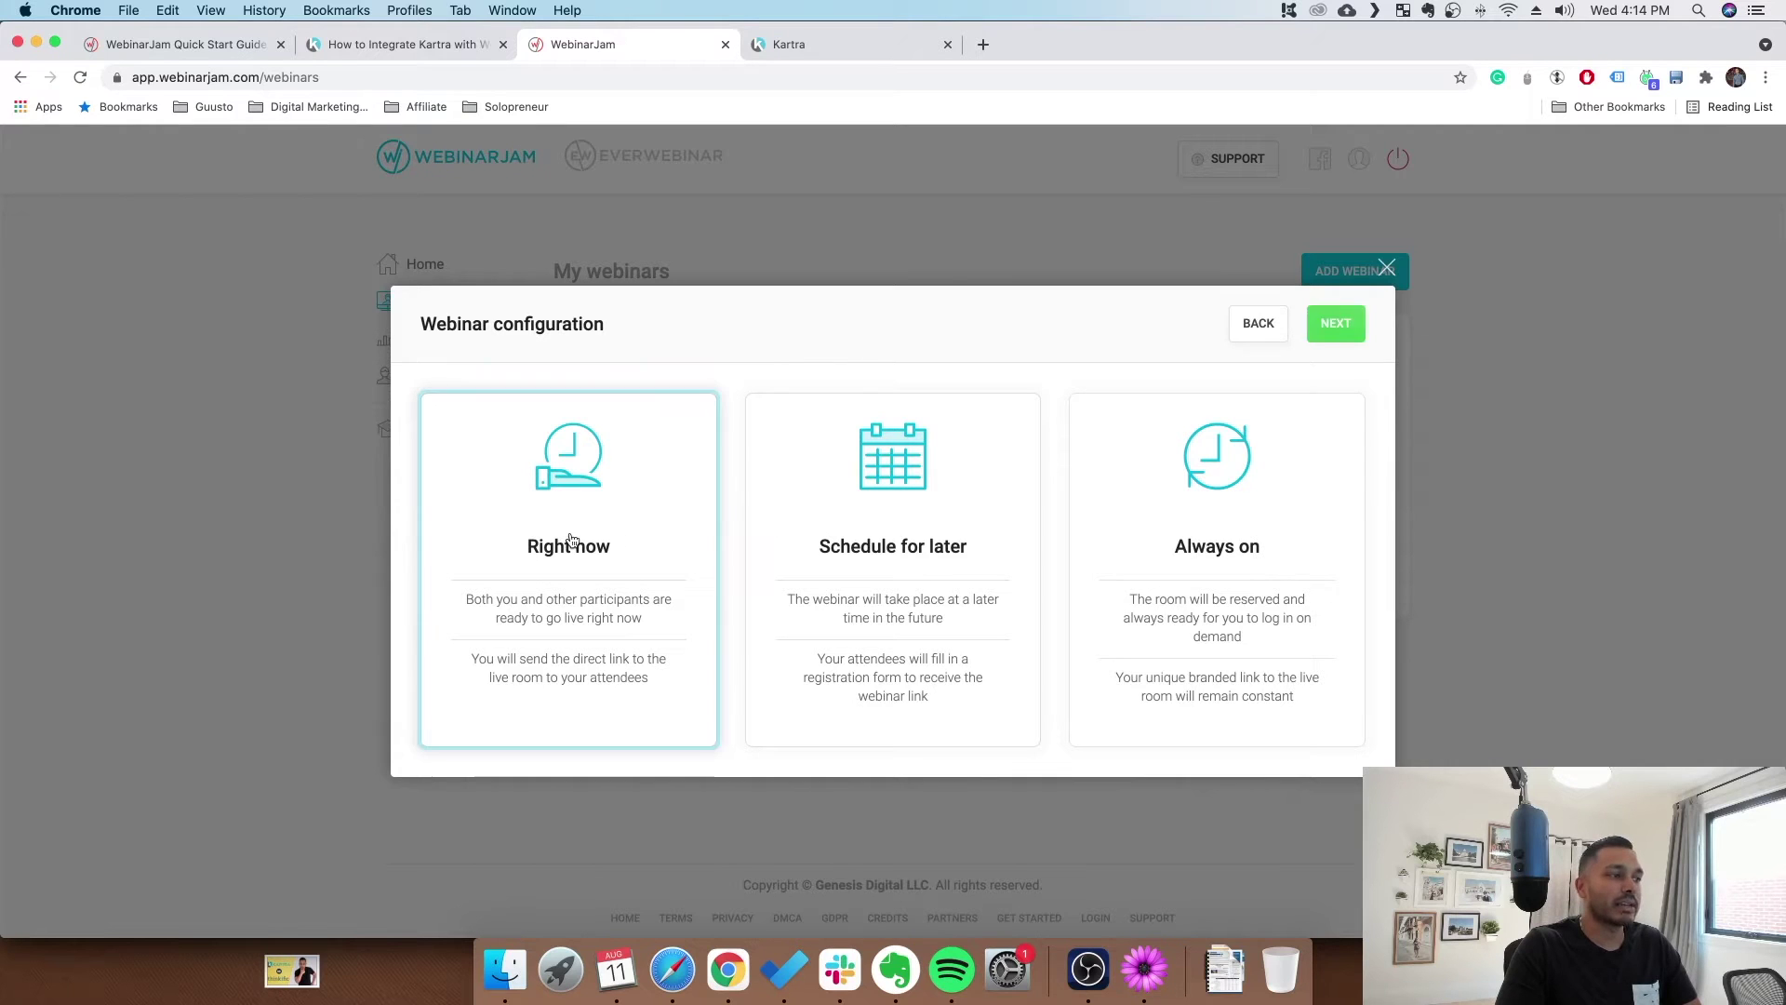
click(1343, 326)
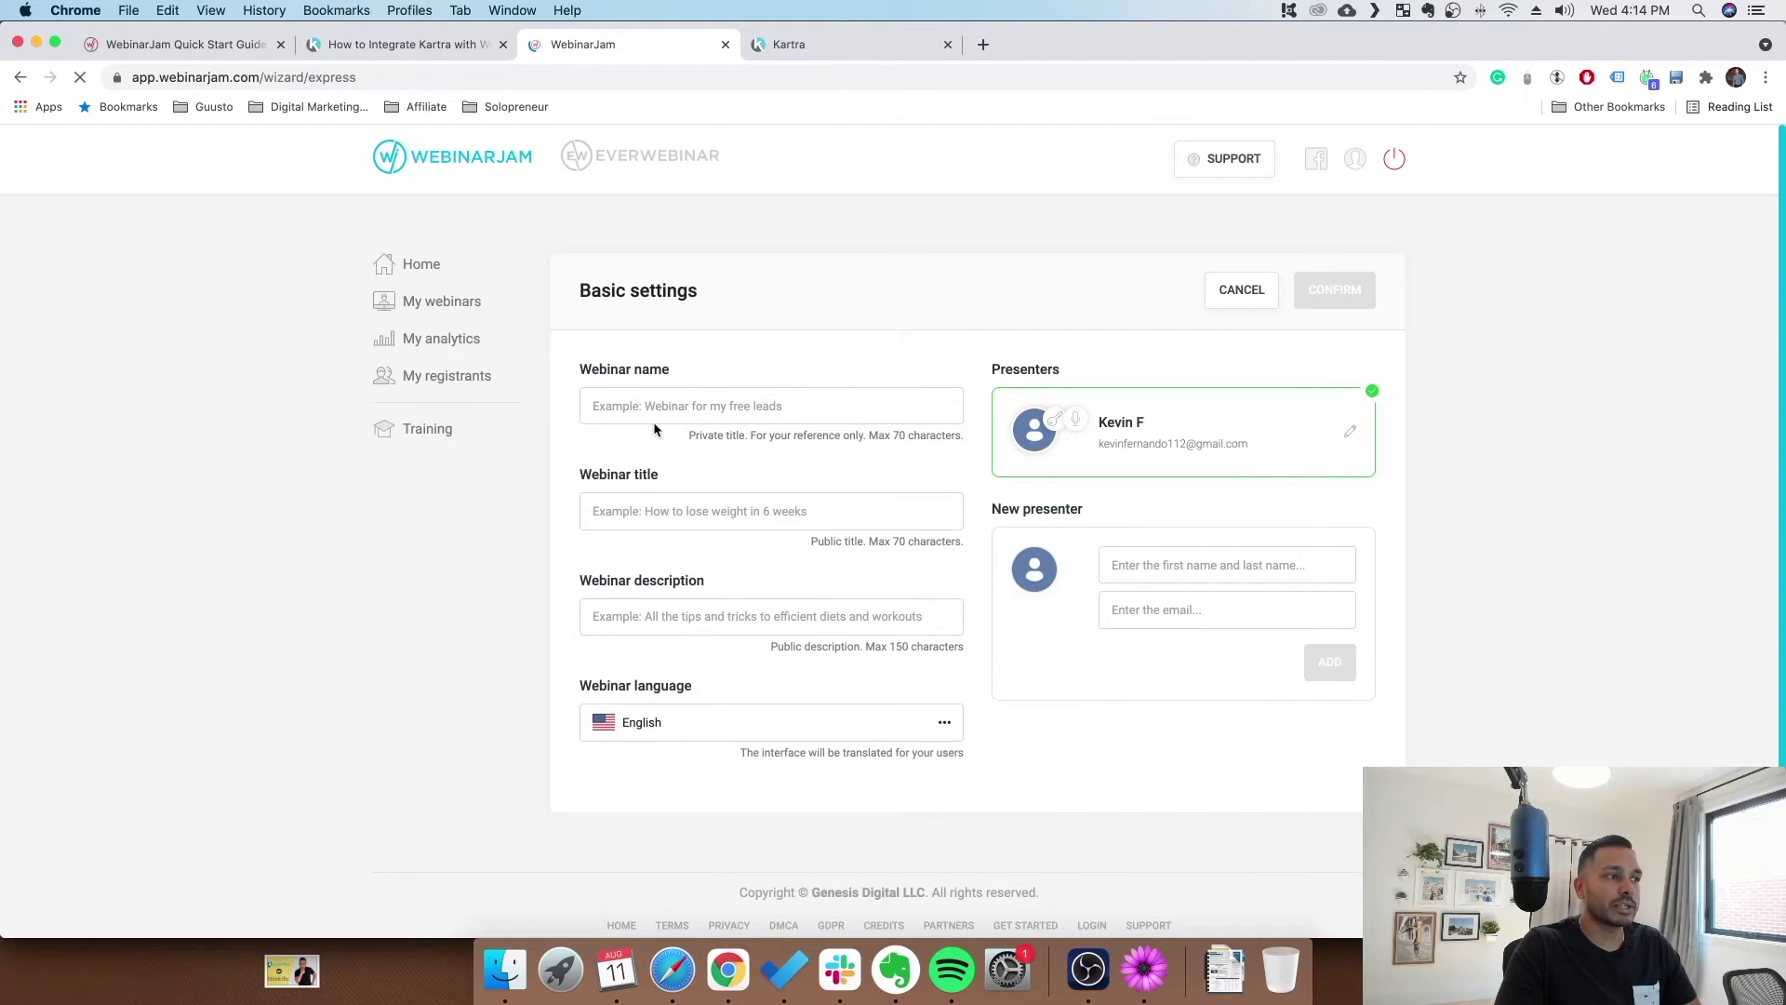
- Name it 'Test Katra Integration Webinar', title it 'Test Kartra', describe it 'Kartra Test', and confirm
click(633, 402)
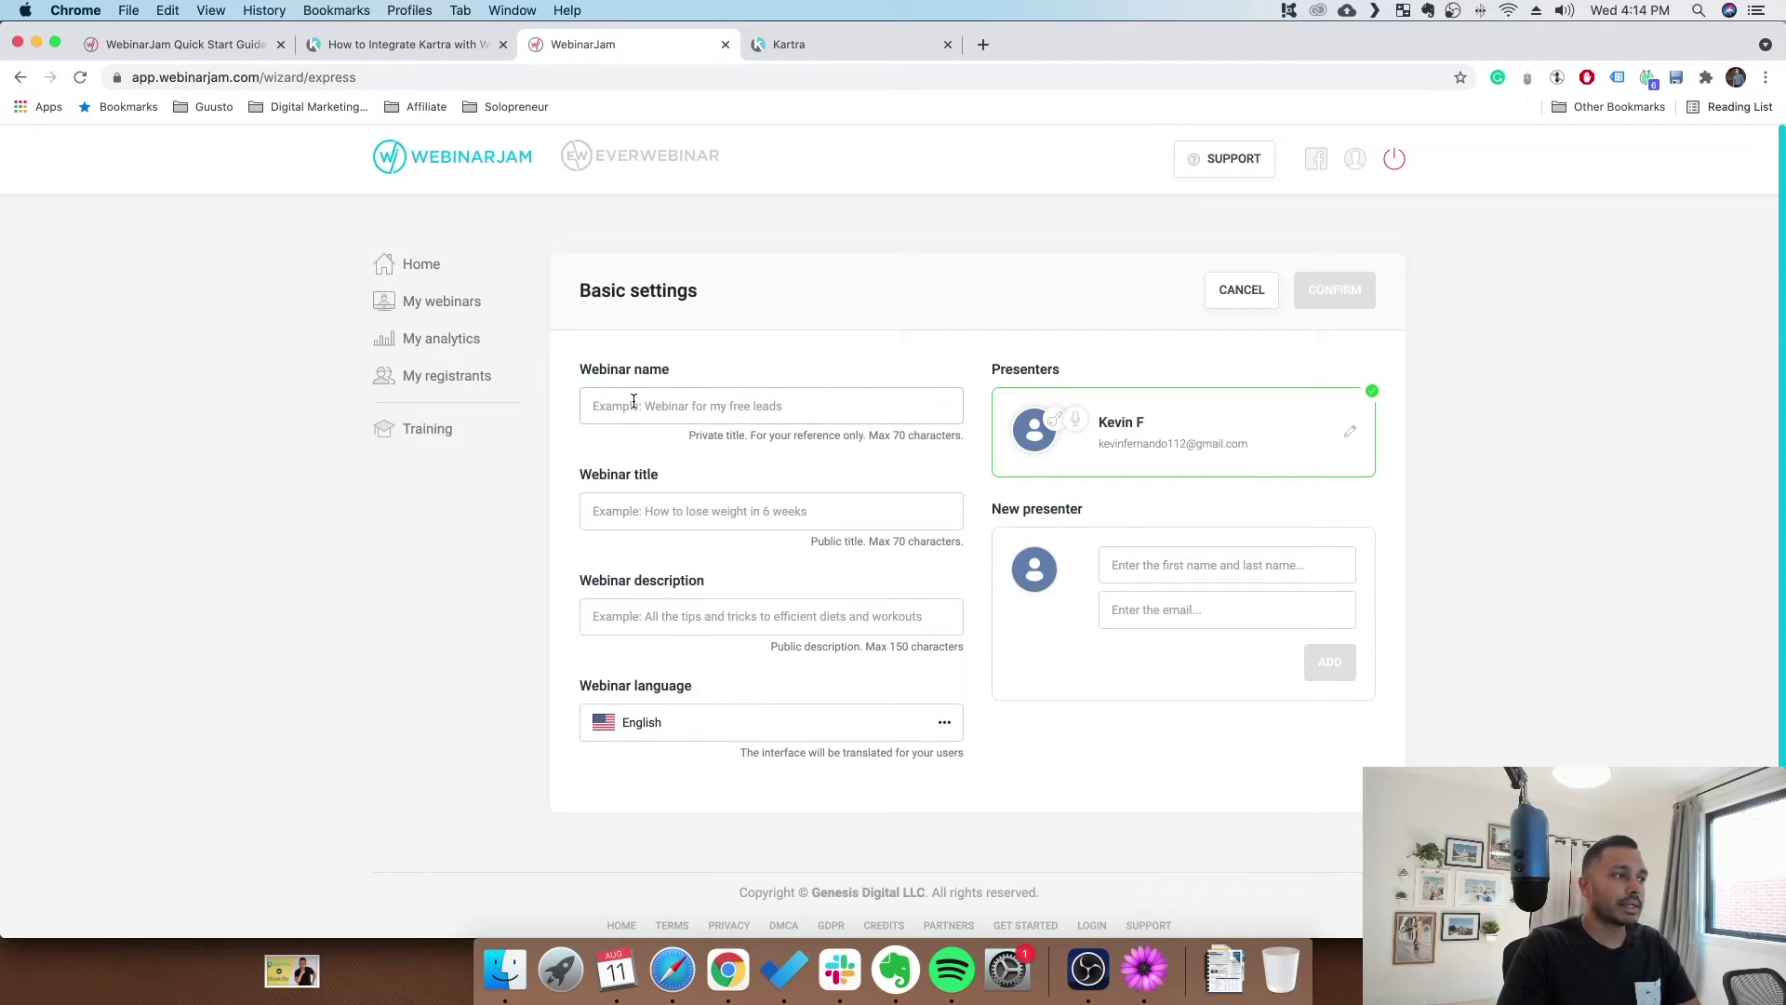
text(Test Katra Integ)
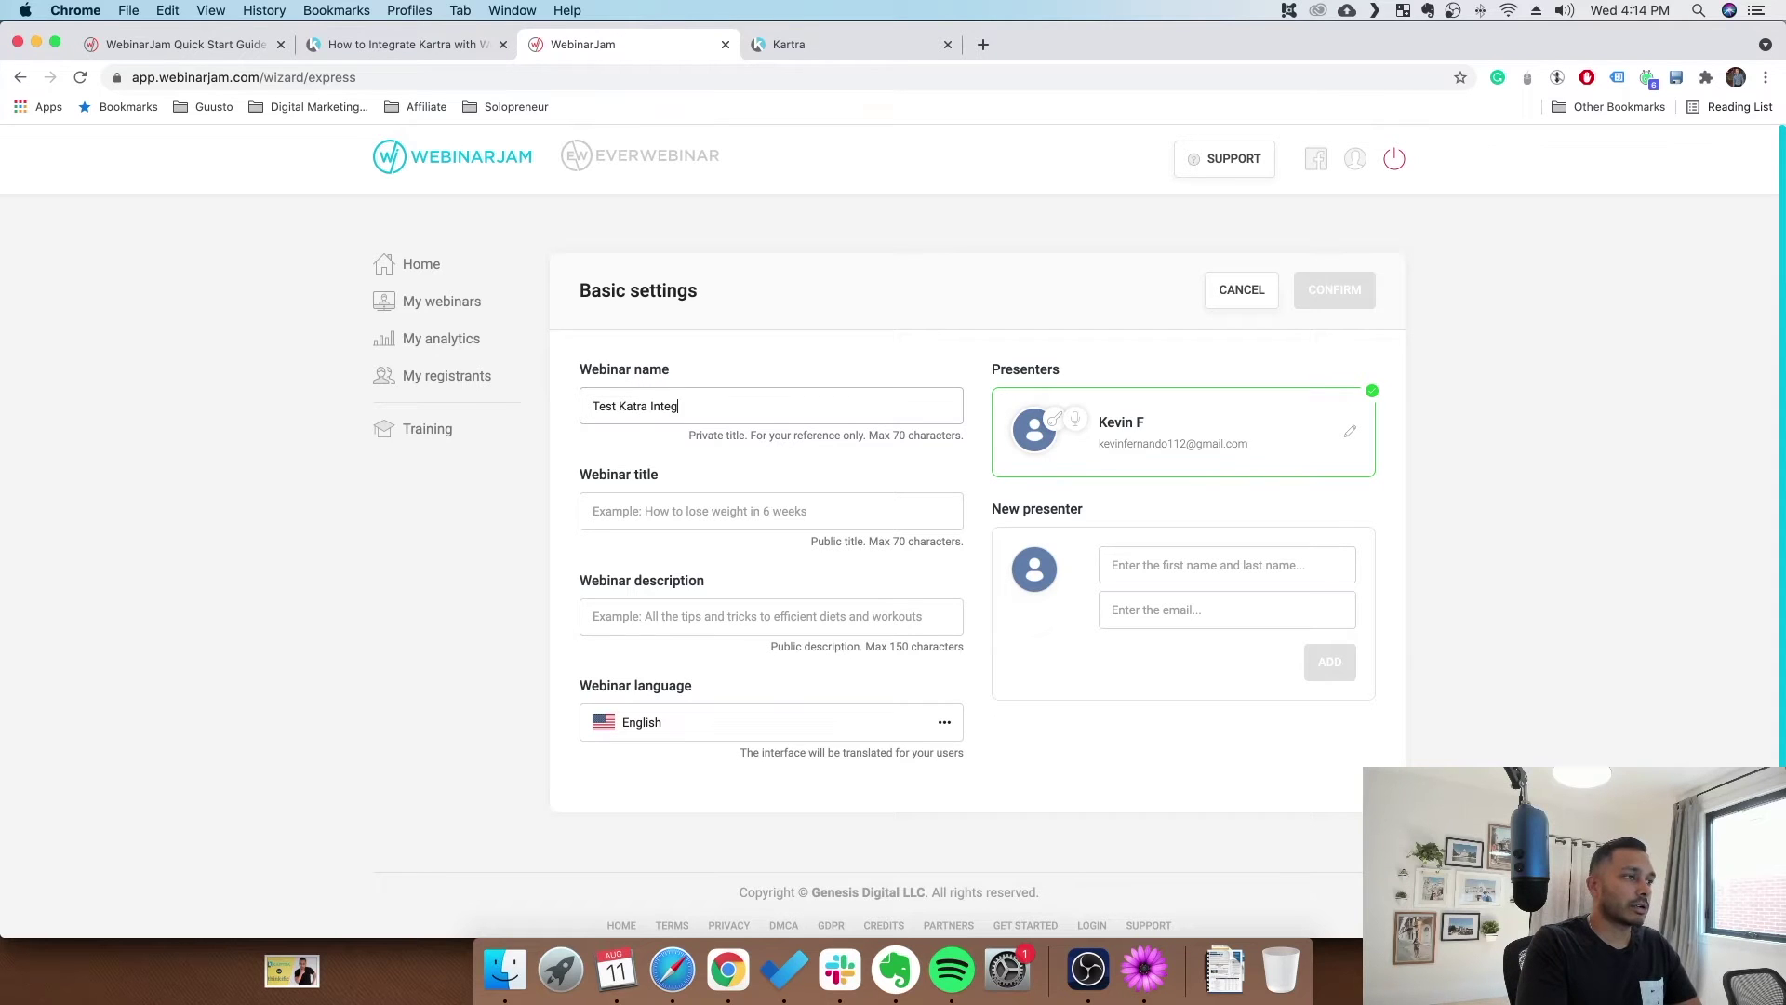
text(ration Webinar)
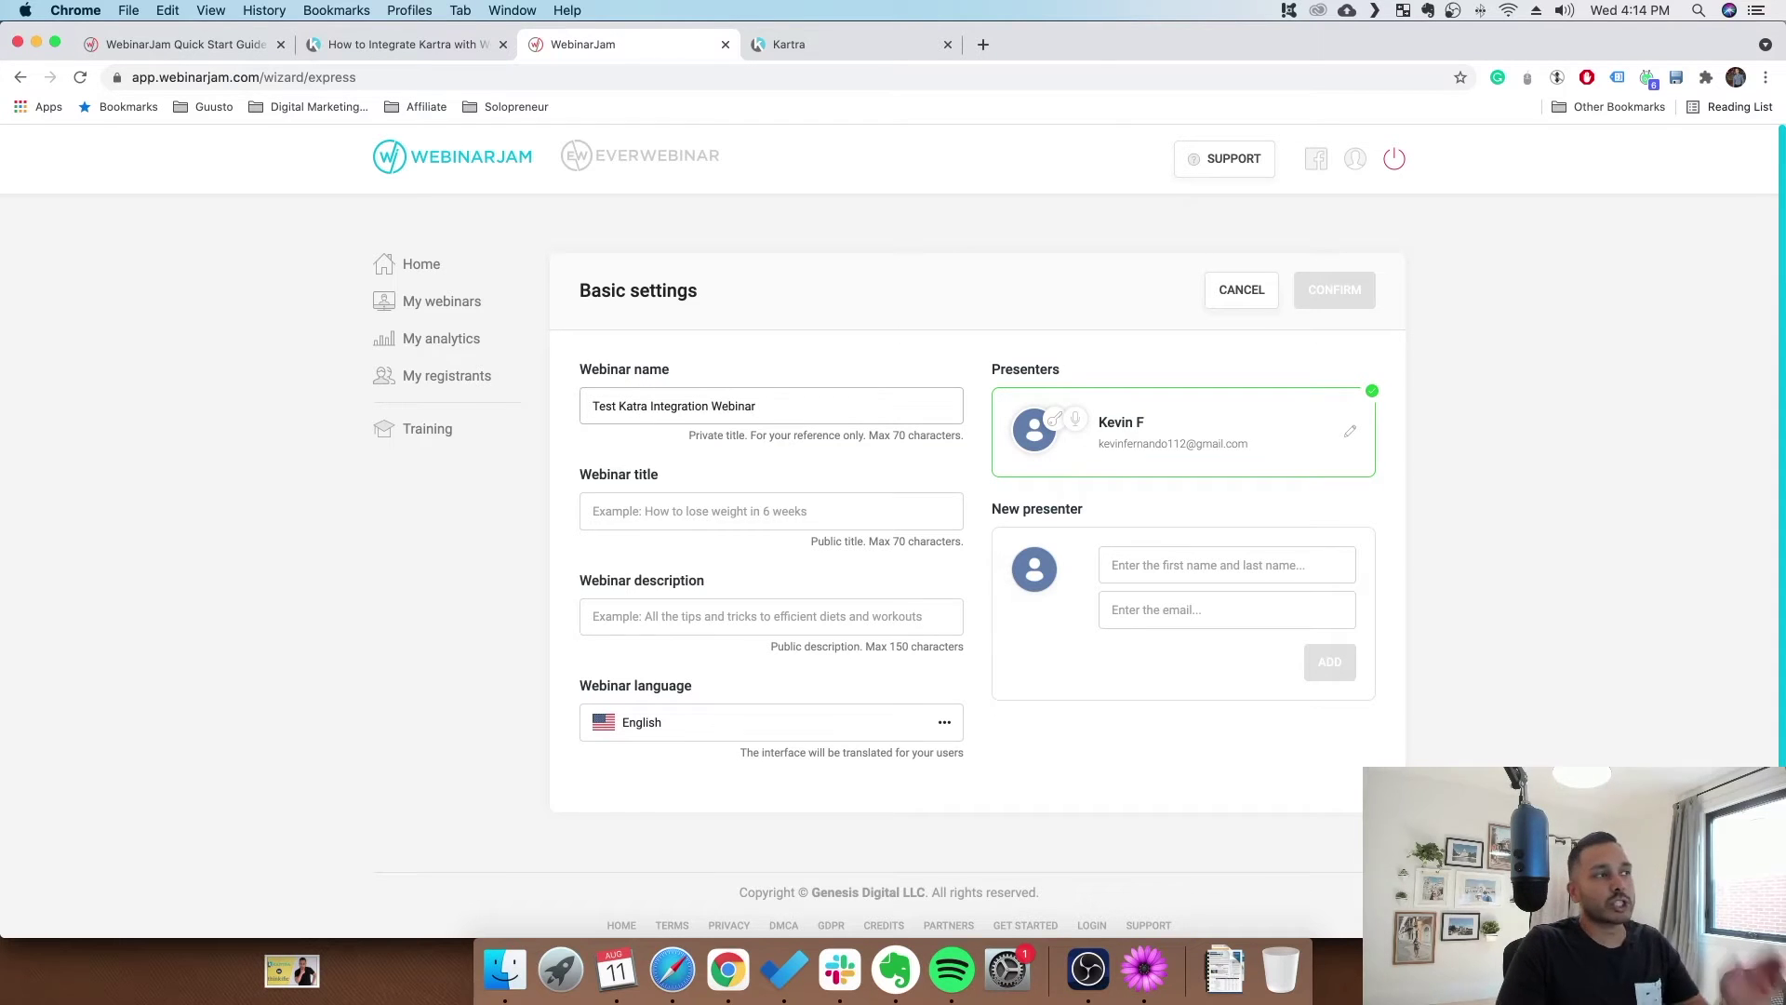
click(660, 512)
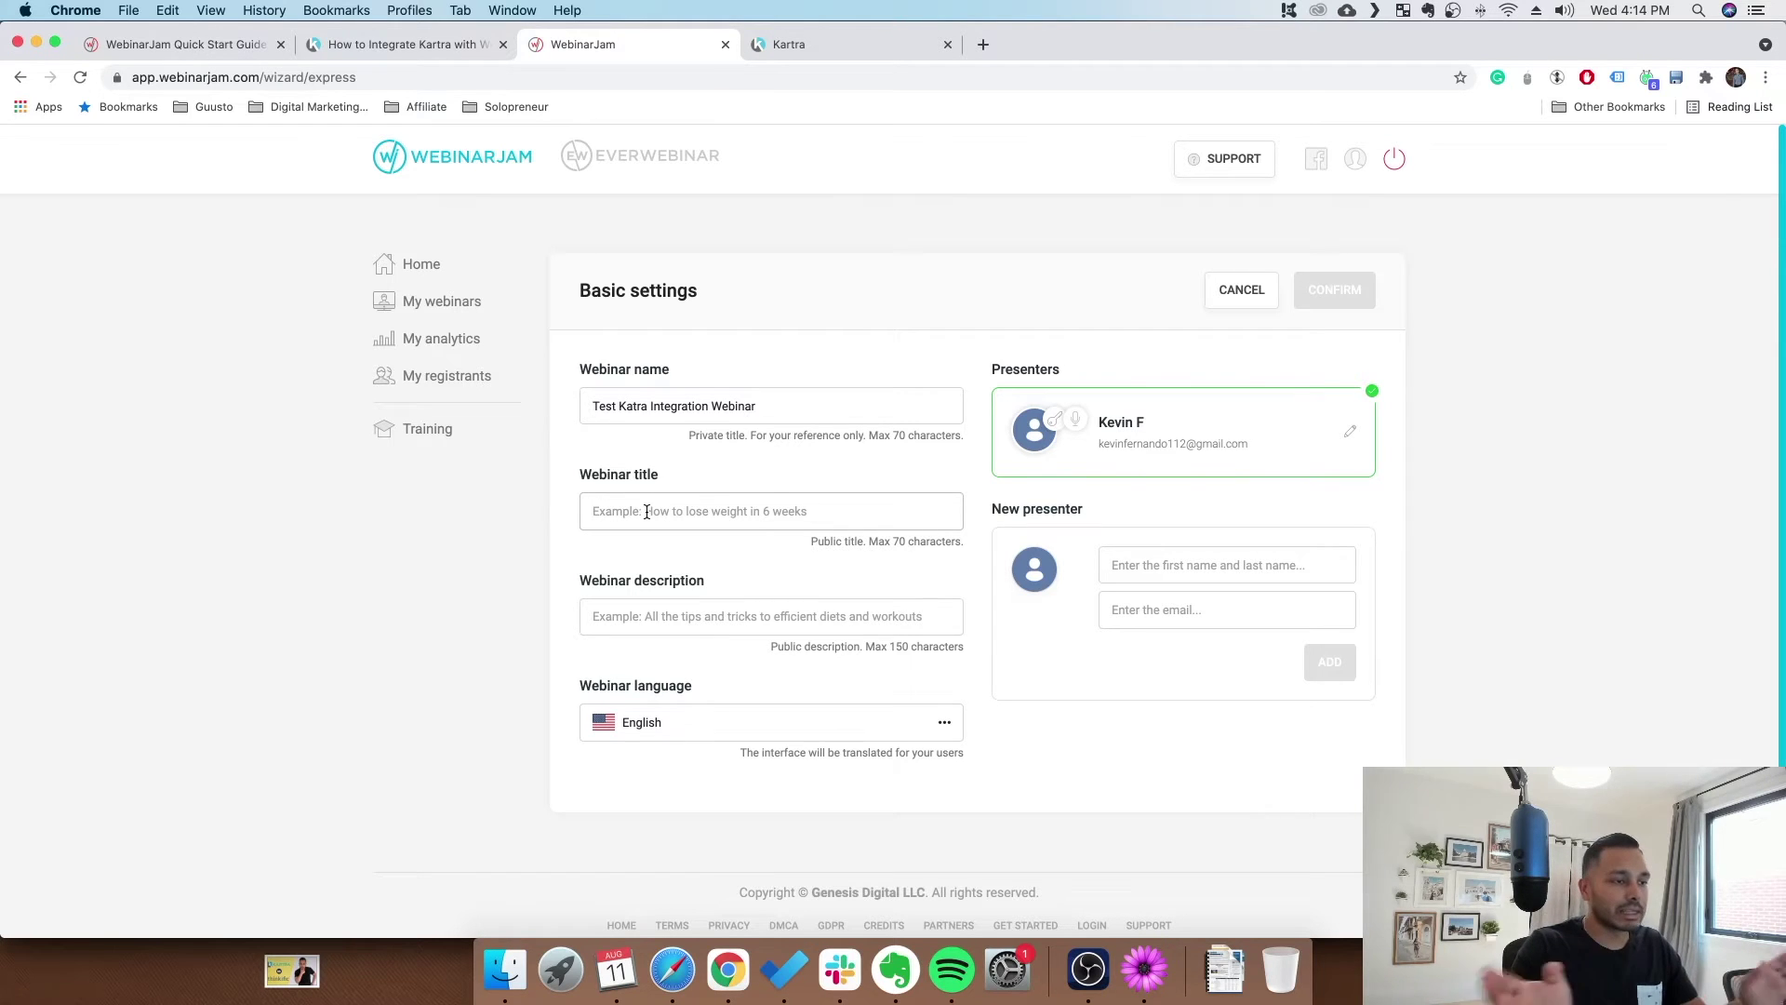
text(Test Kartra)
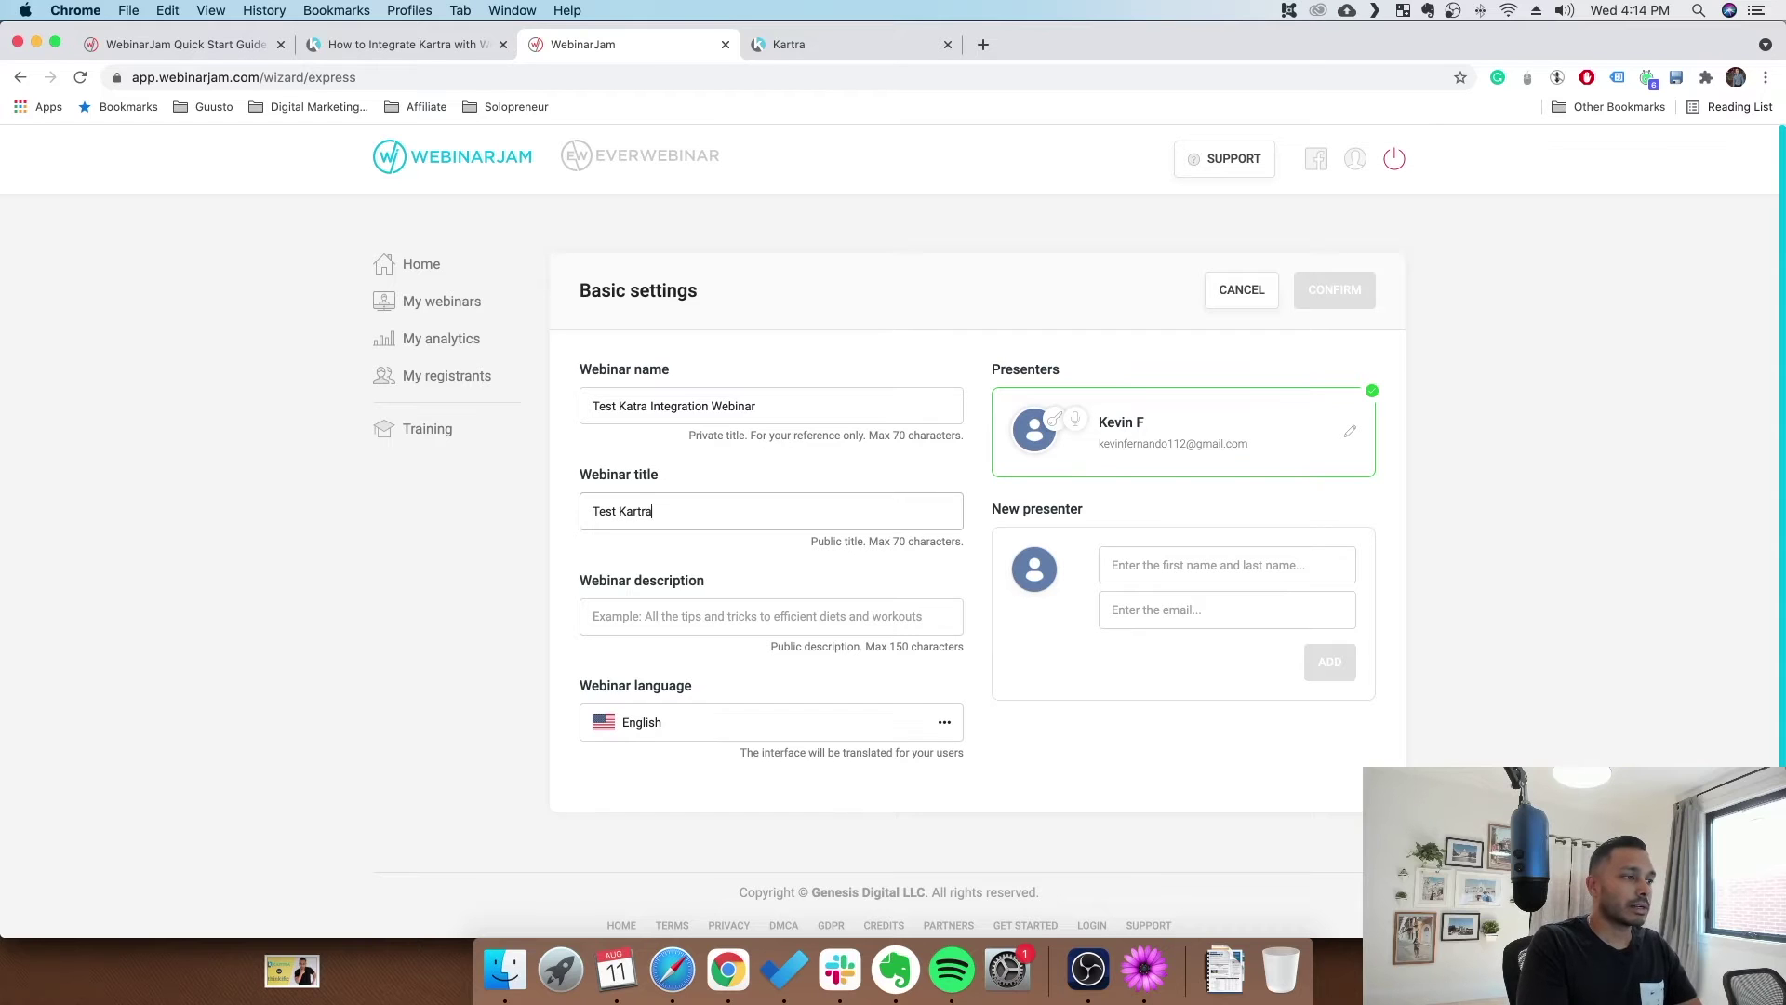
key(Tab)
text(K)
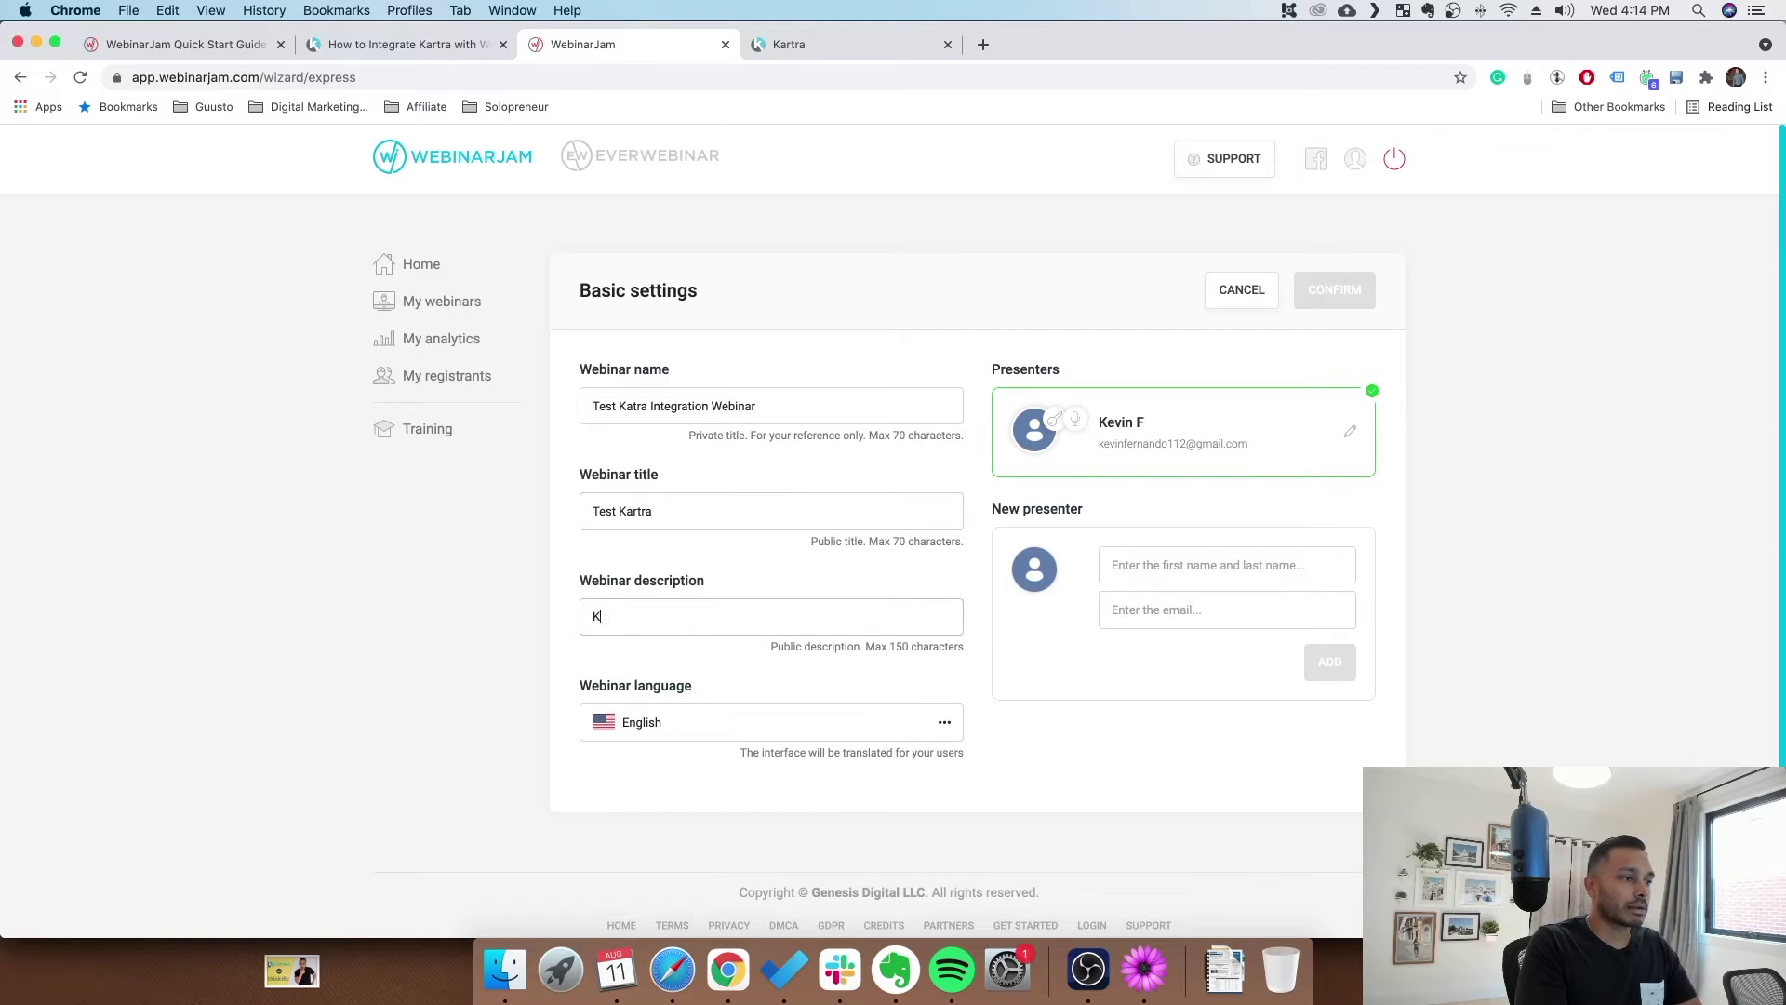
text(artra Test)
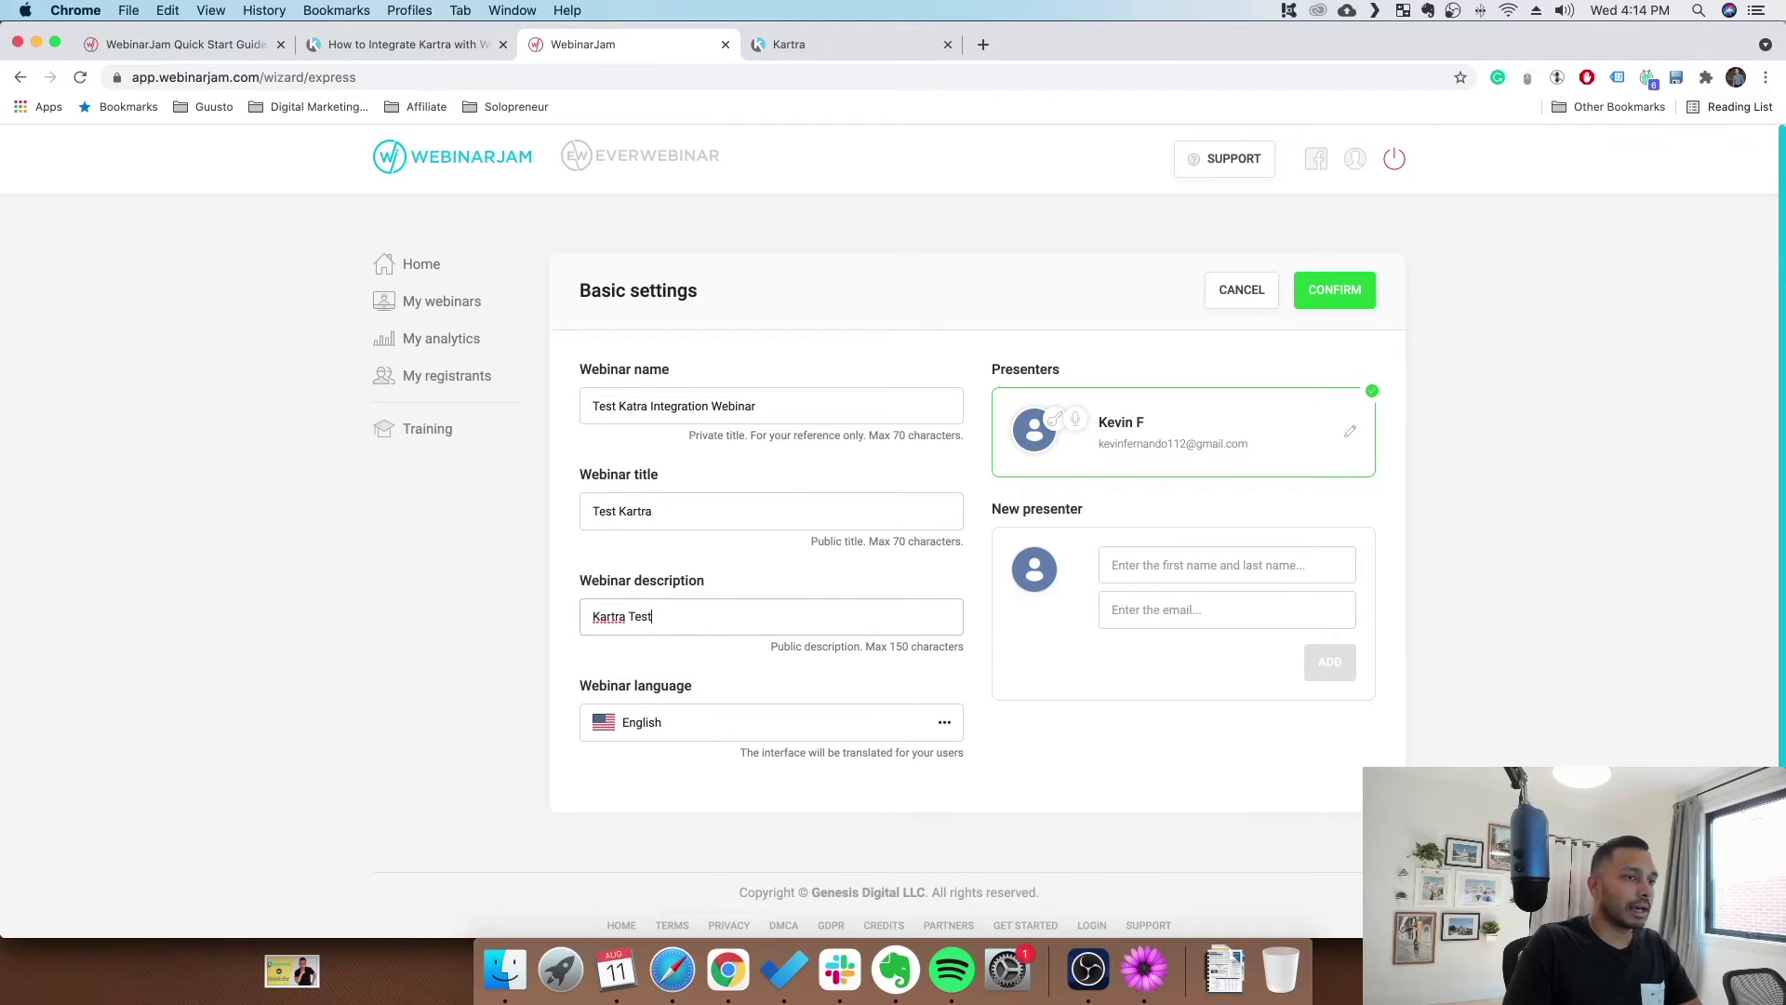
click(1334, 290)
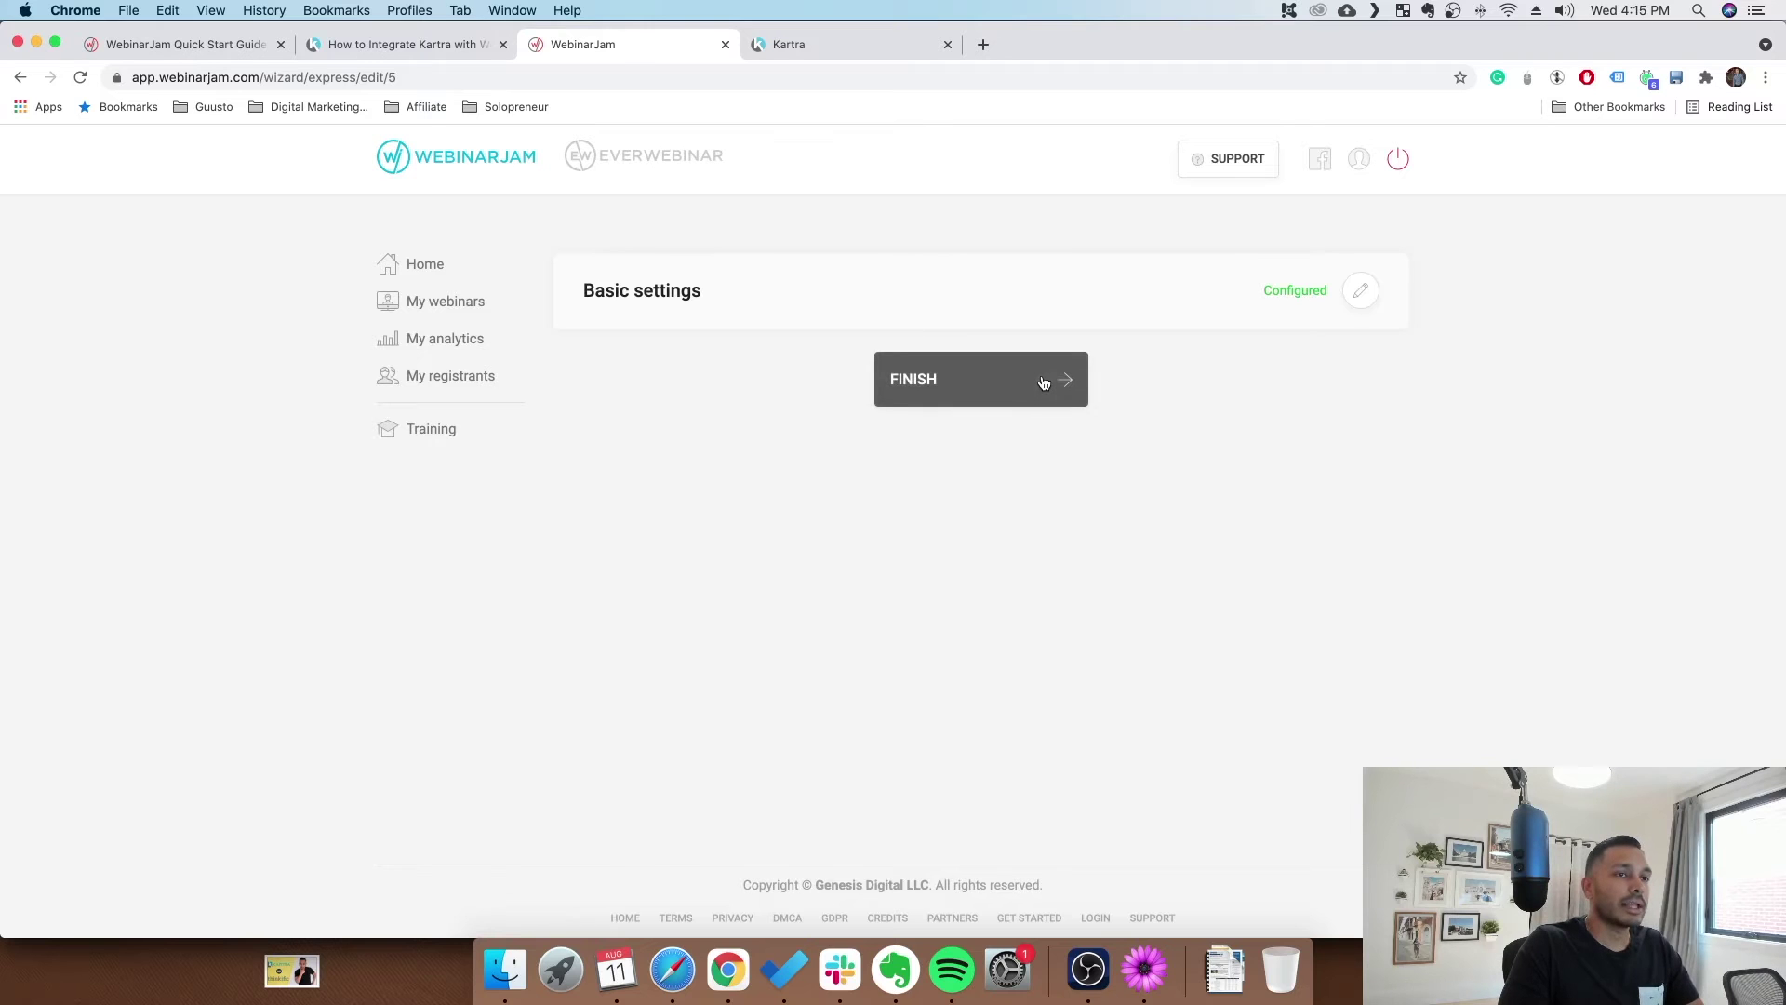
- Finish creating the webinar and return to the My webinars list
click(1042, 383)
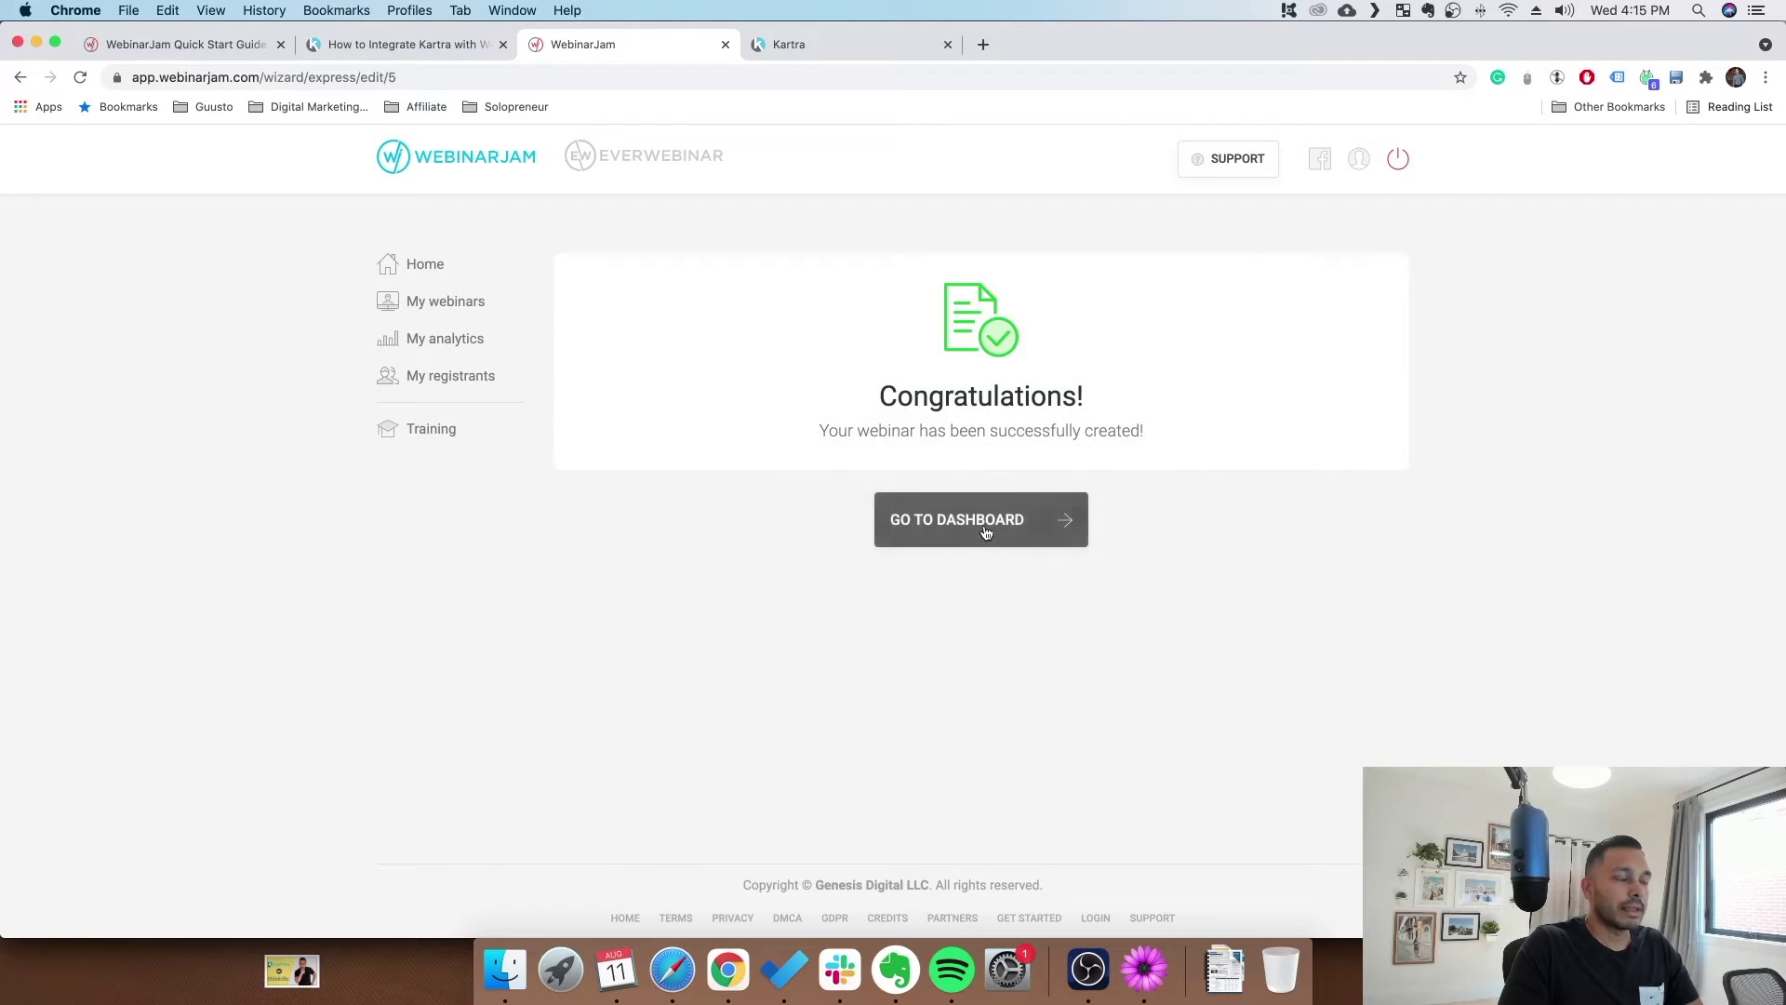
click(984, 527)
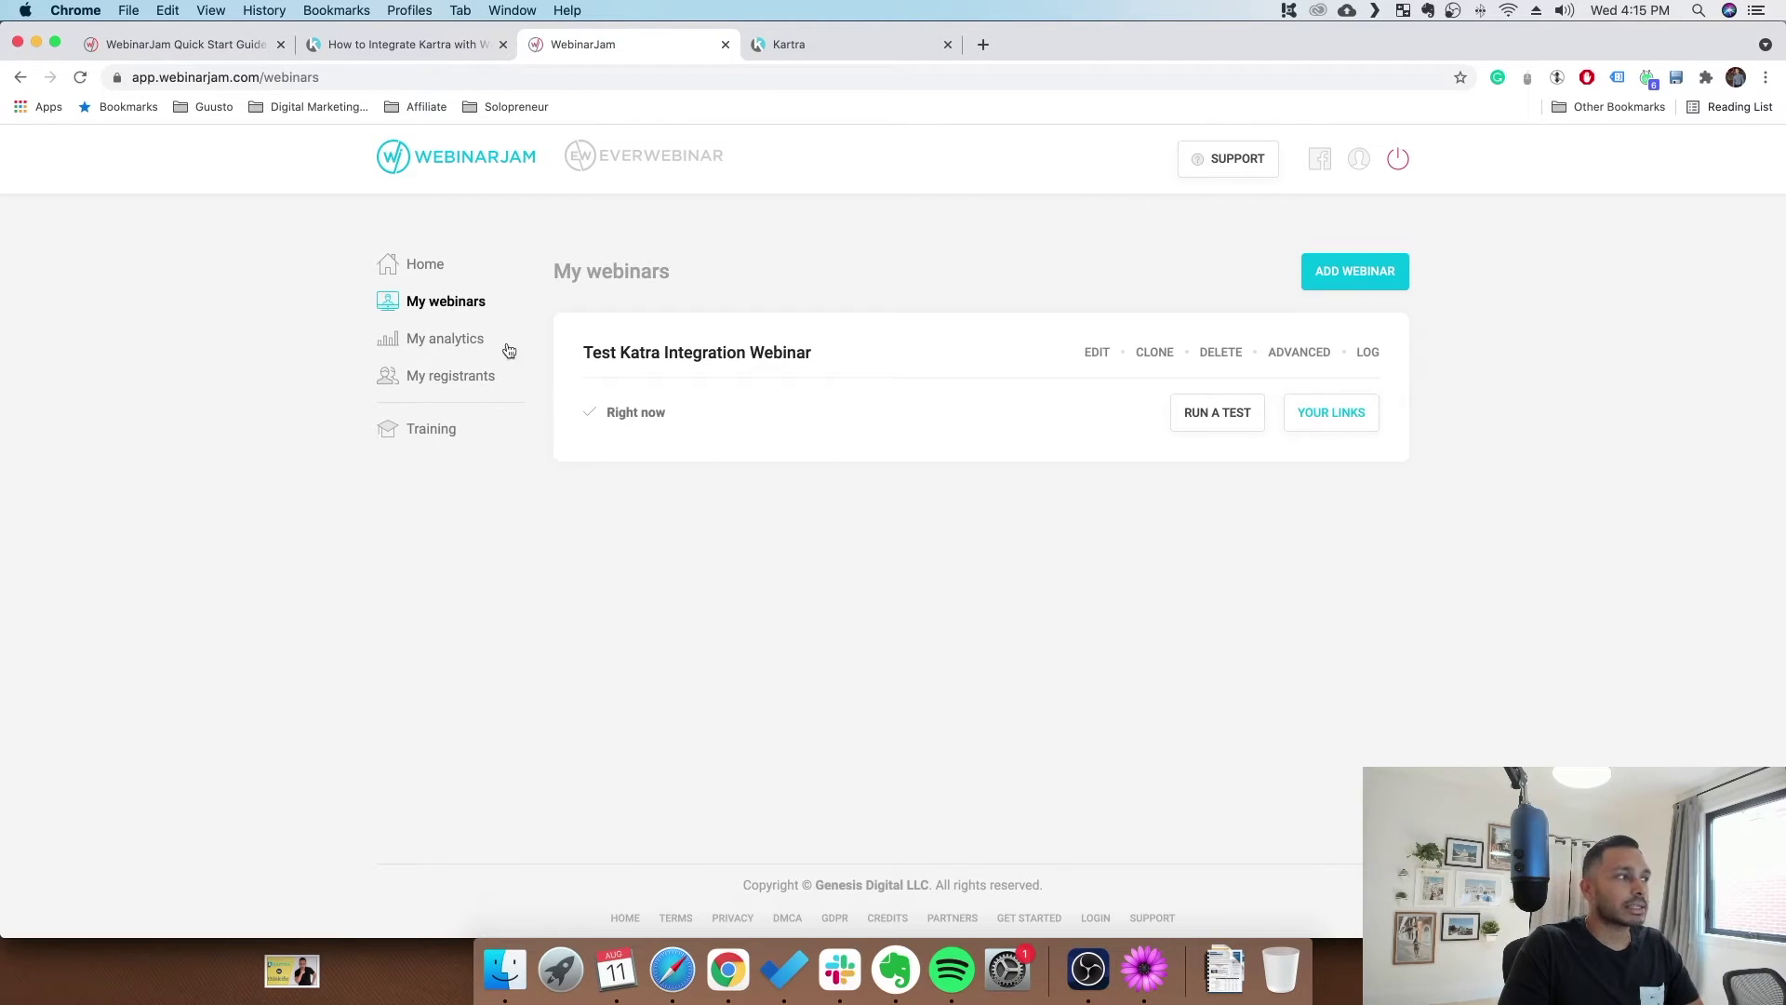
click(1094, 353)
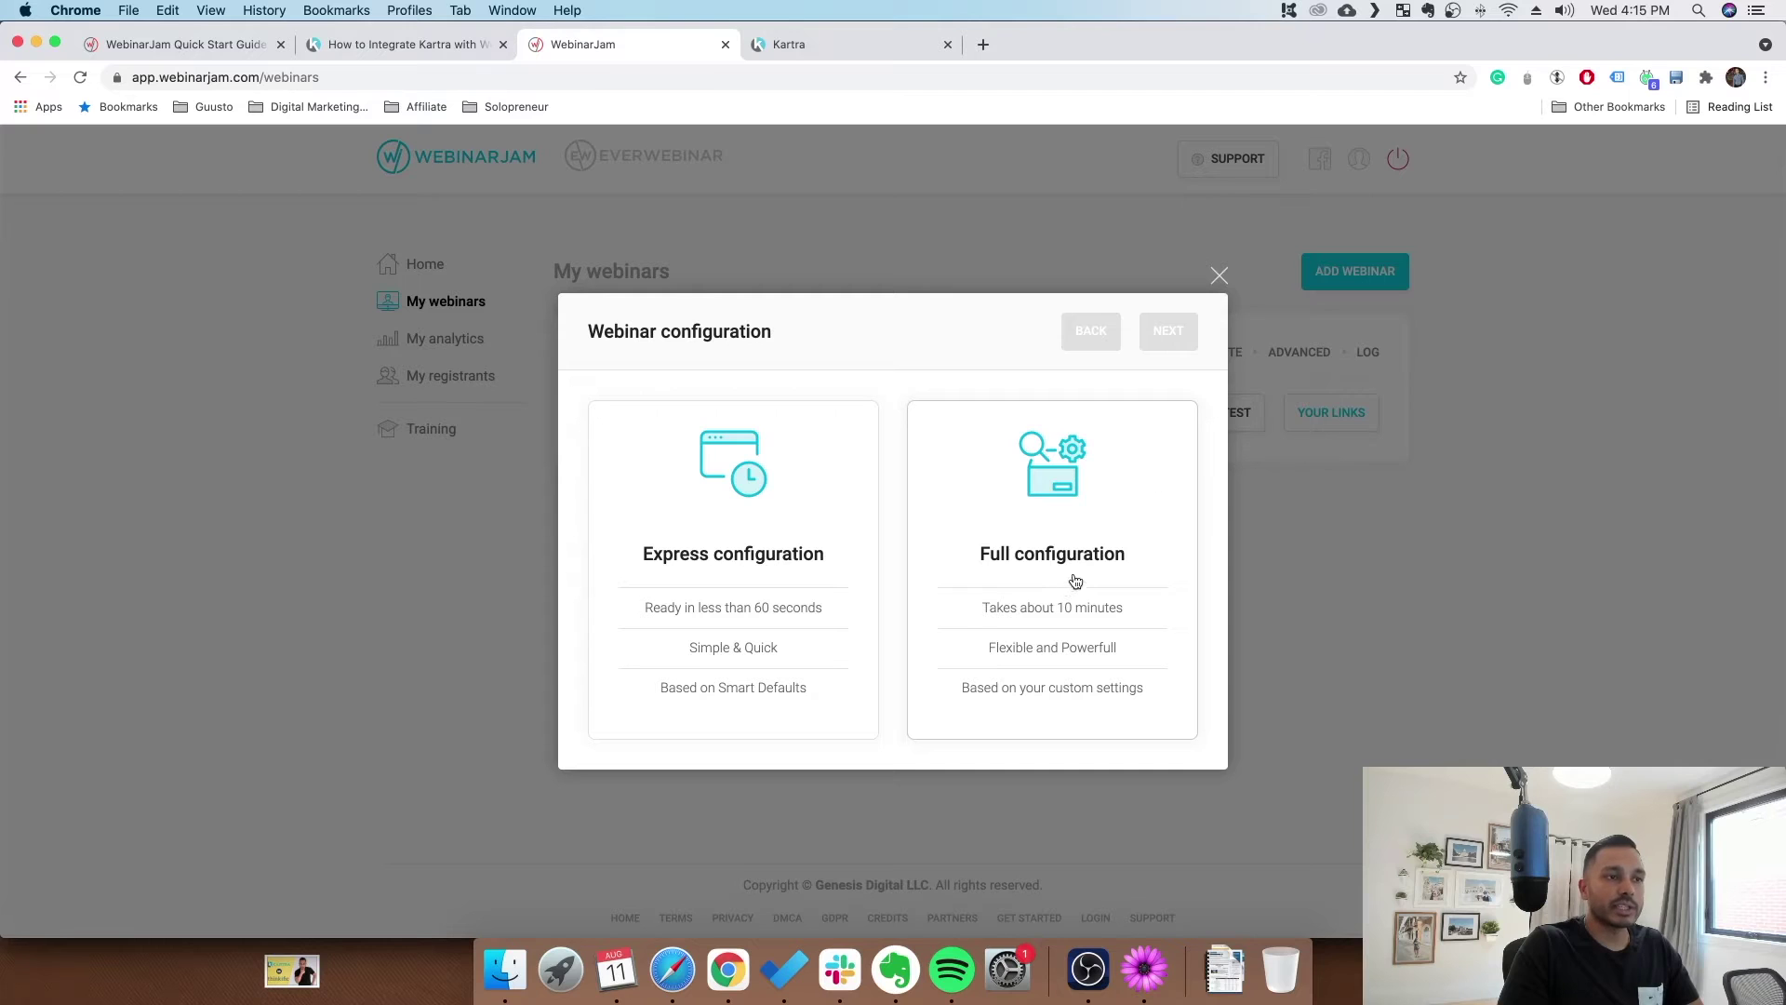
click(1219, 275)
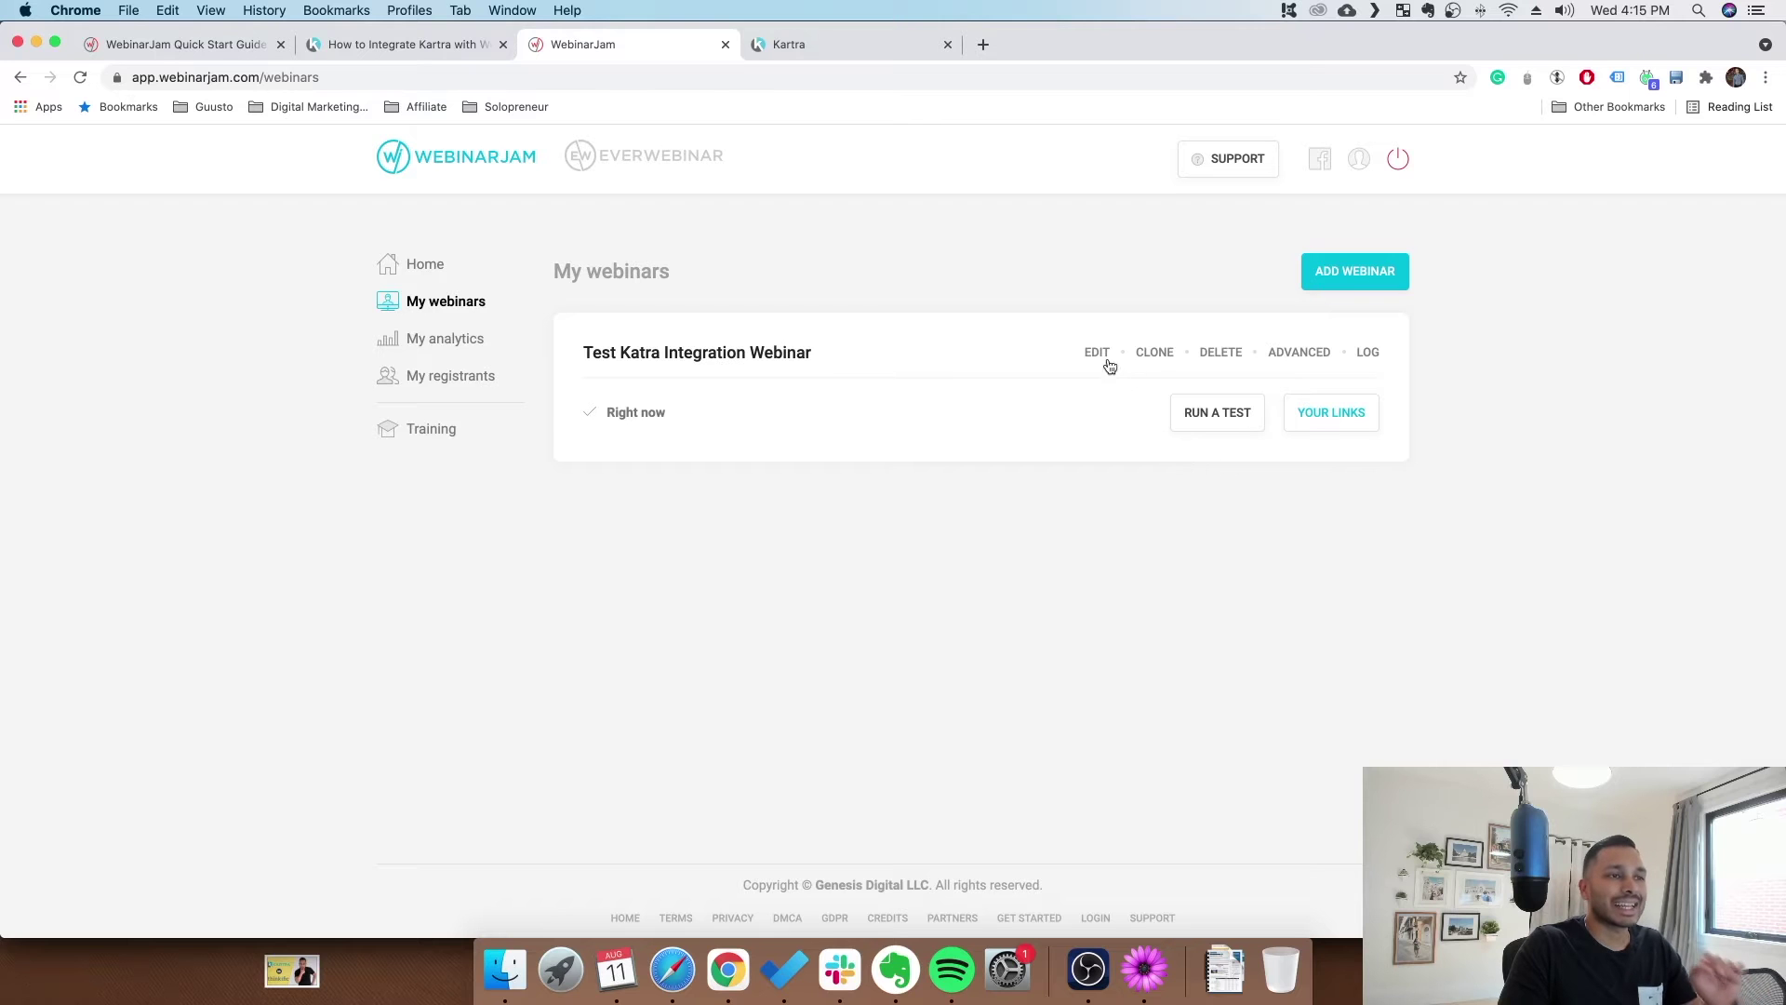
- Show the webinar's Advanced API custom integration details, then switch to Kartra's Pages
click(1284, 360)
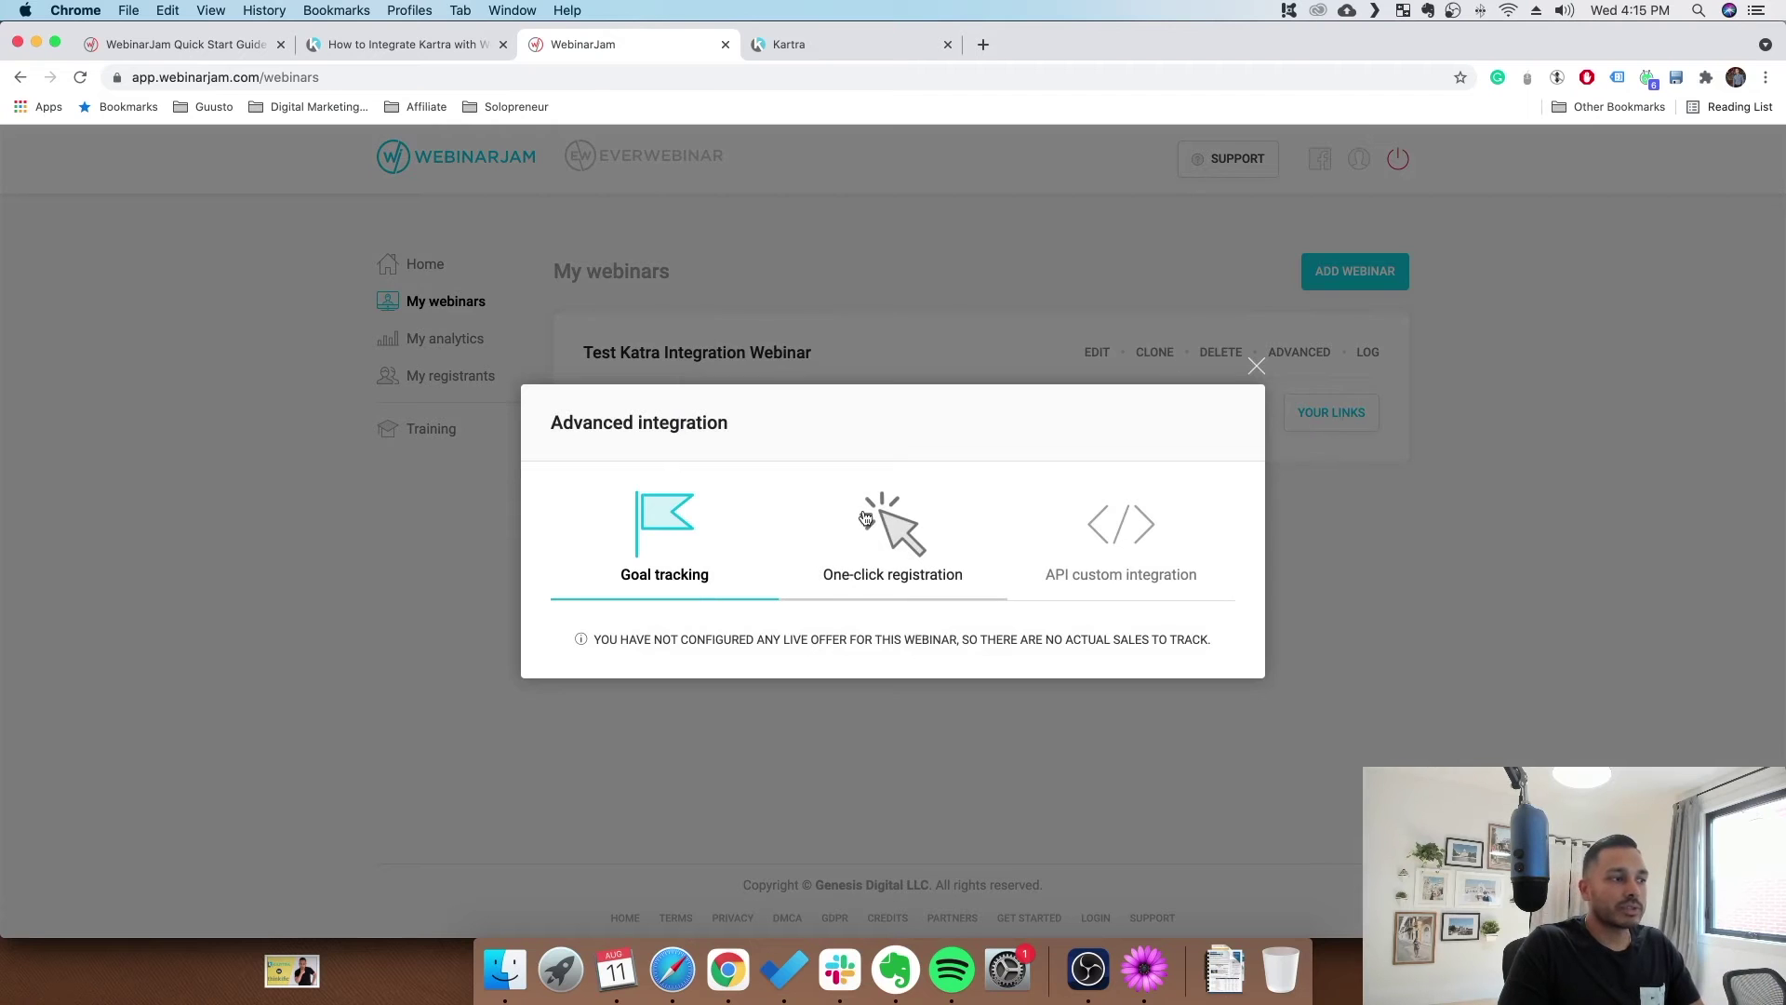
click(1116, 538)
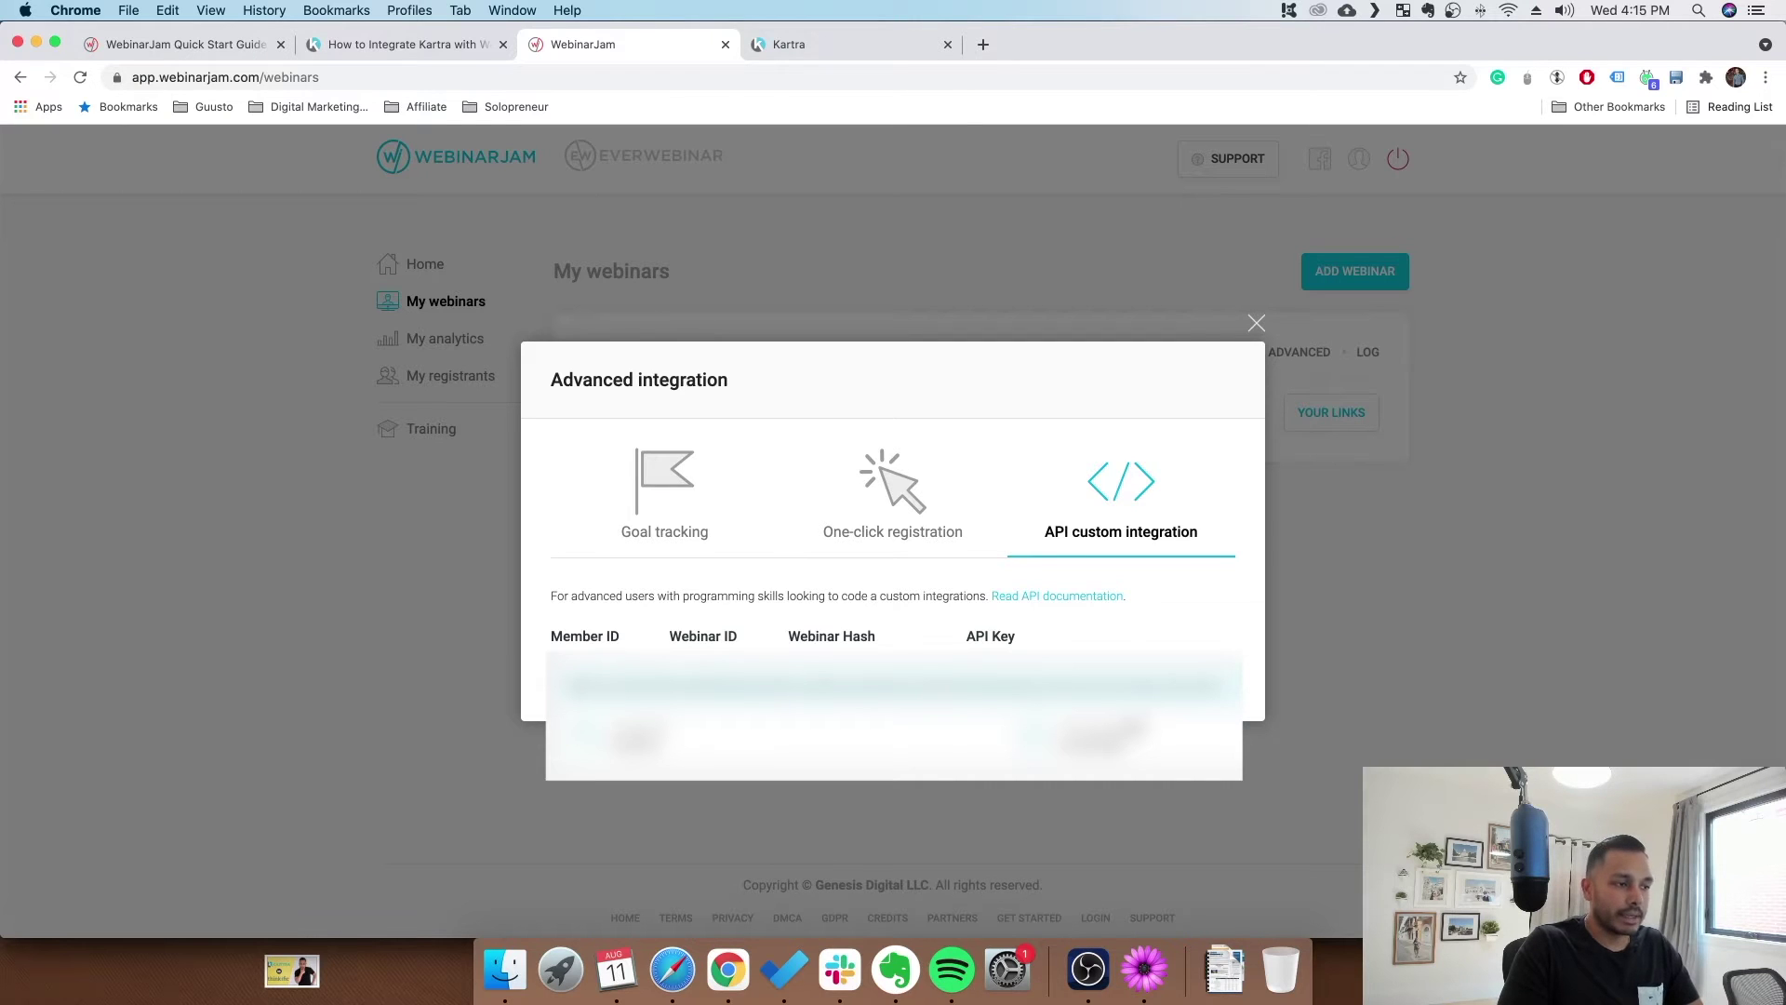
click(828, 44)
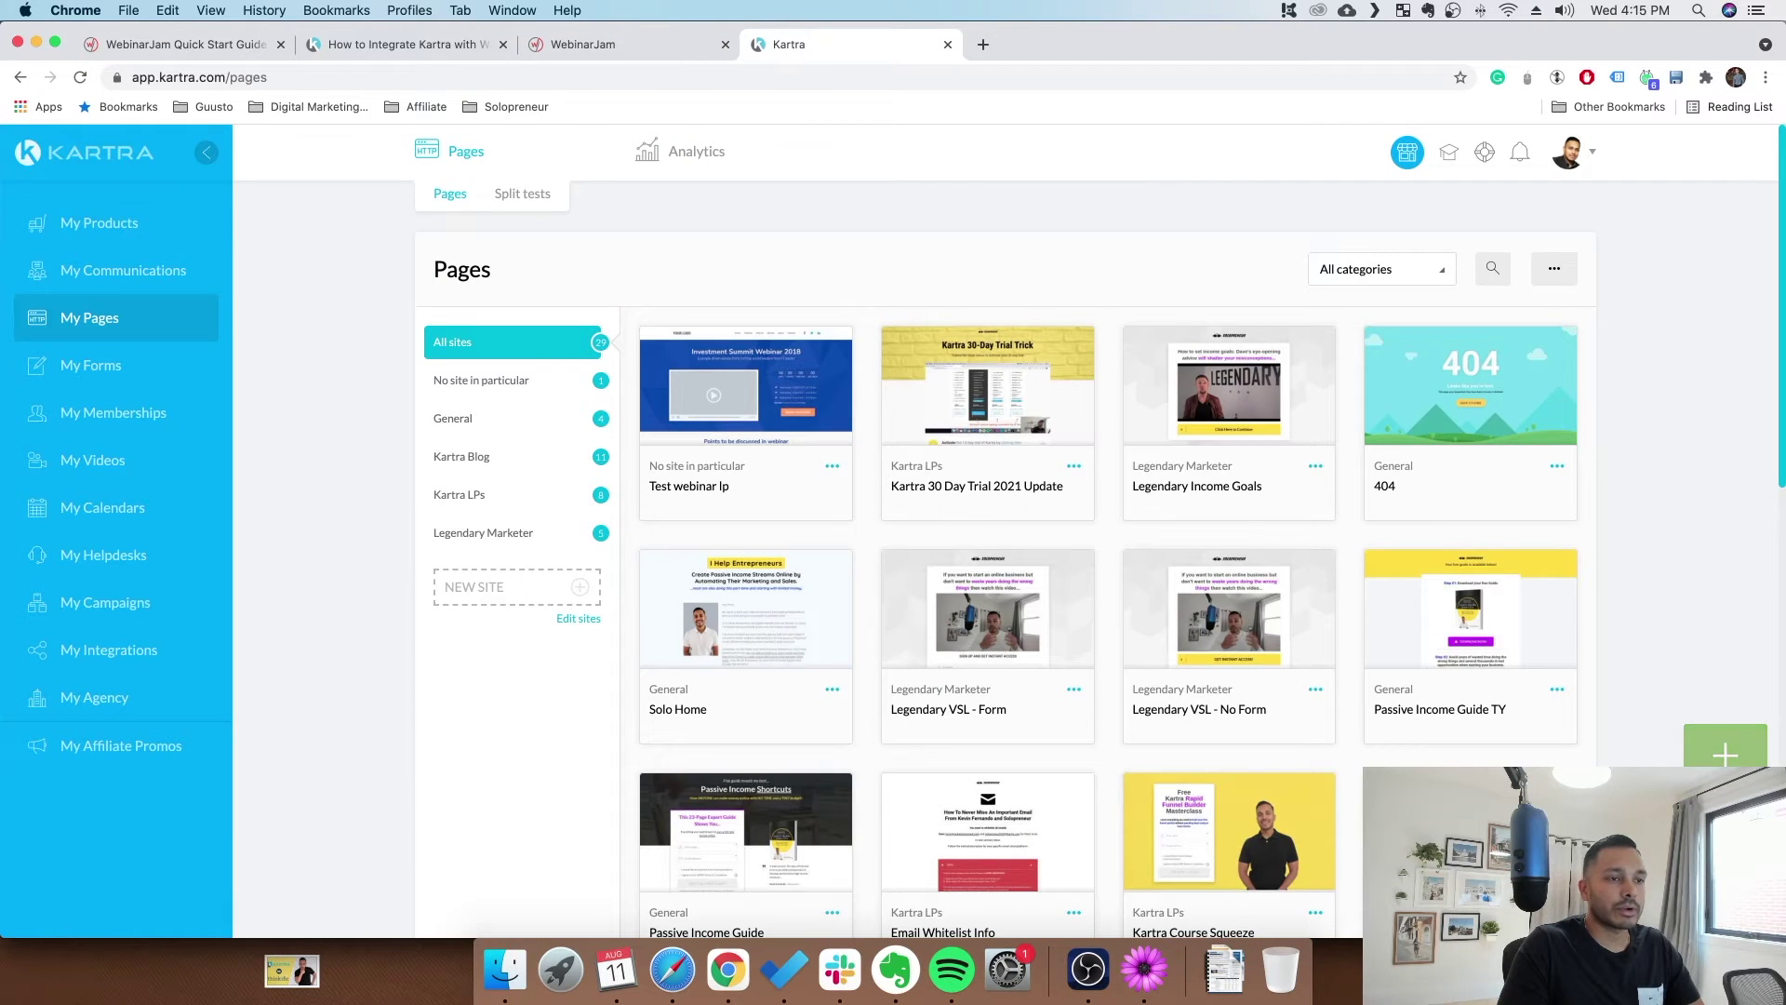
- Add a new Kartra page using the Investment Summit Webinar 2018 webinar registration template
click(1726, 753)
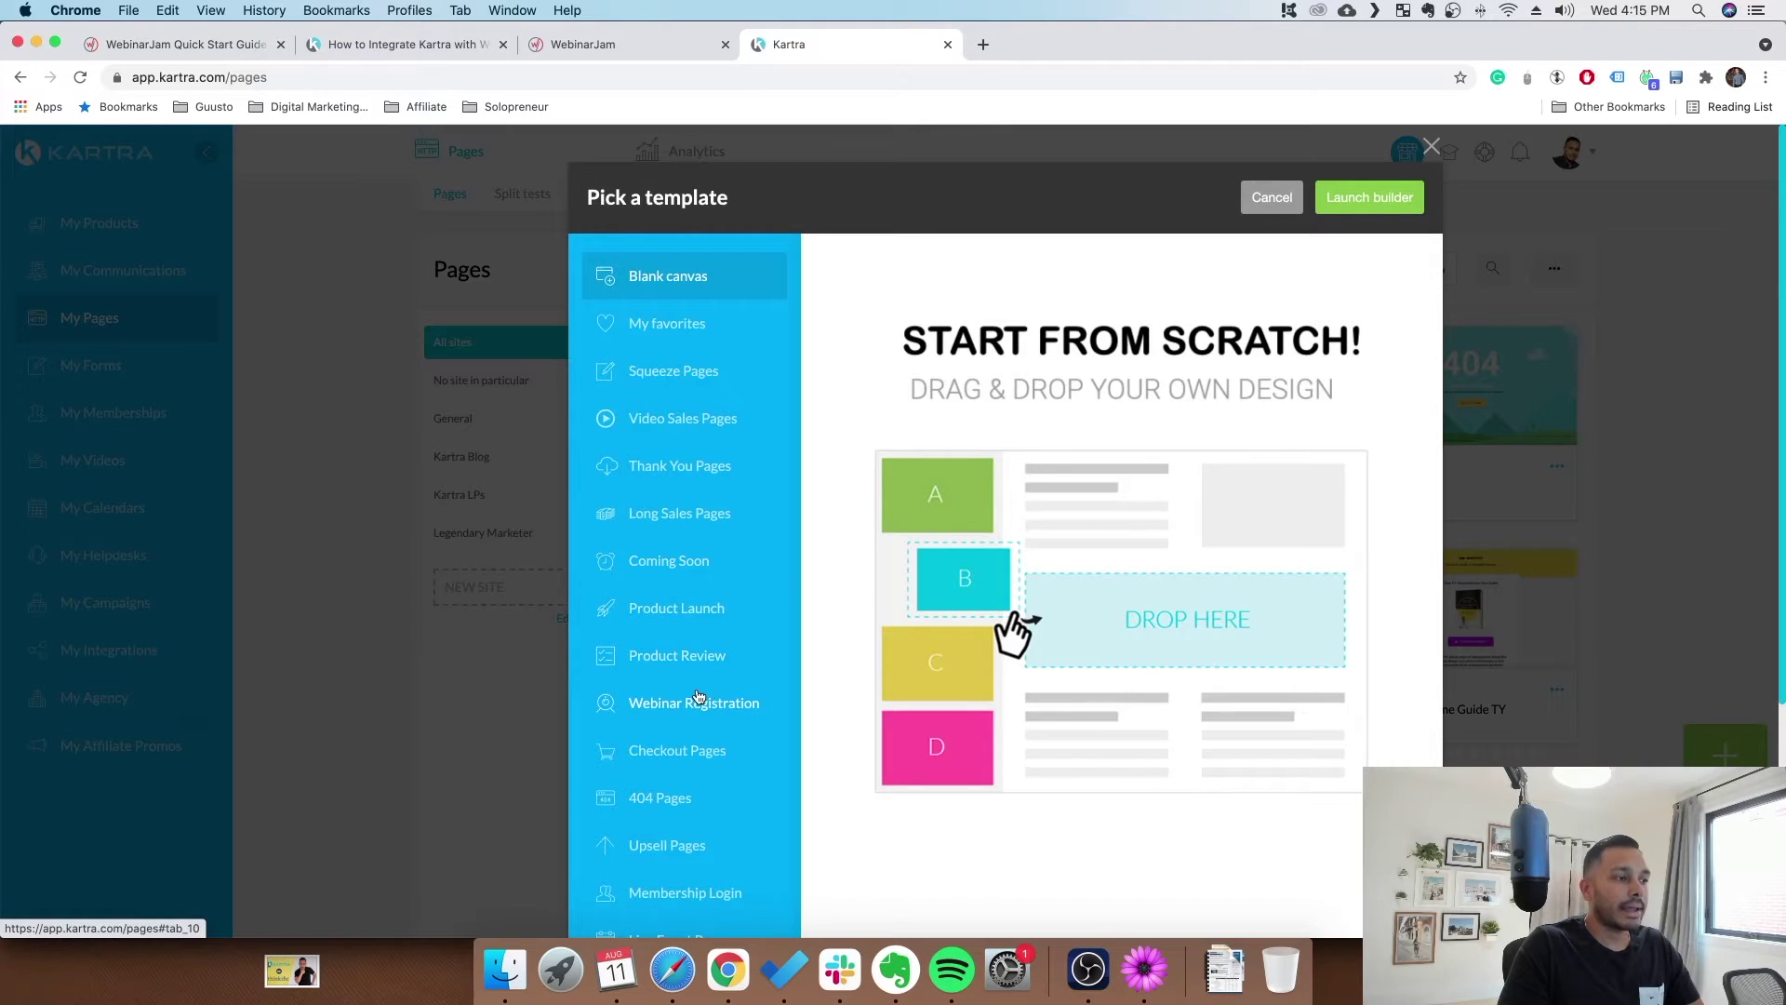
click(693, 701)
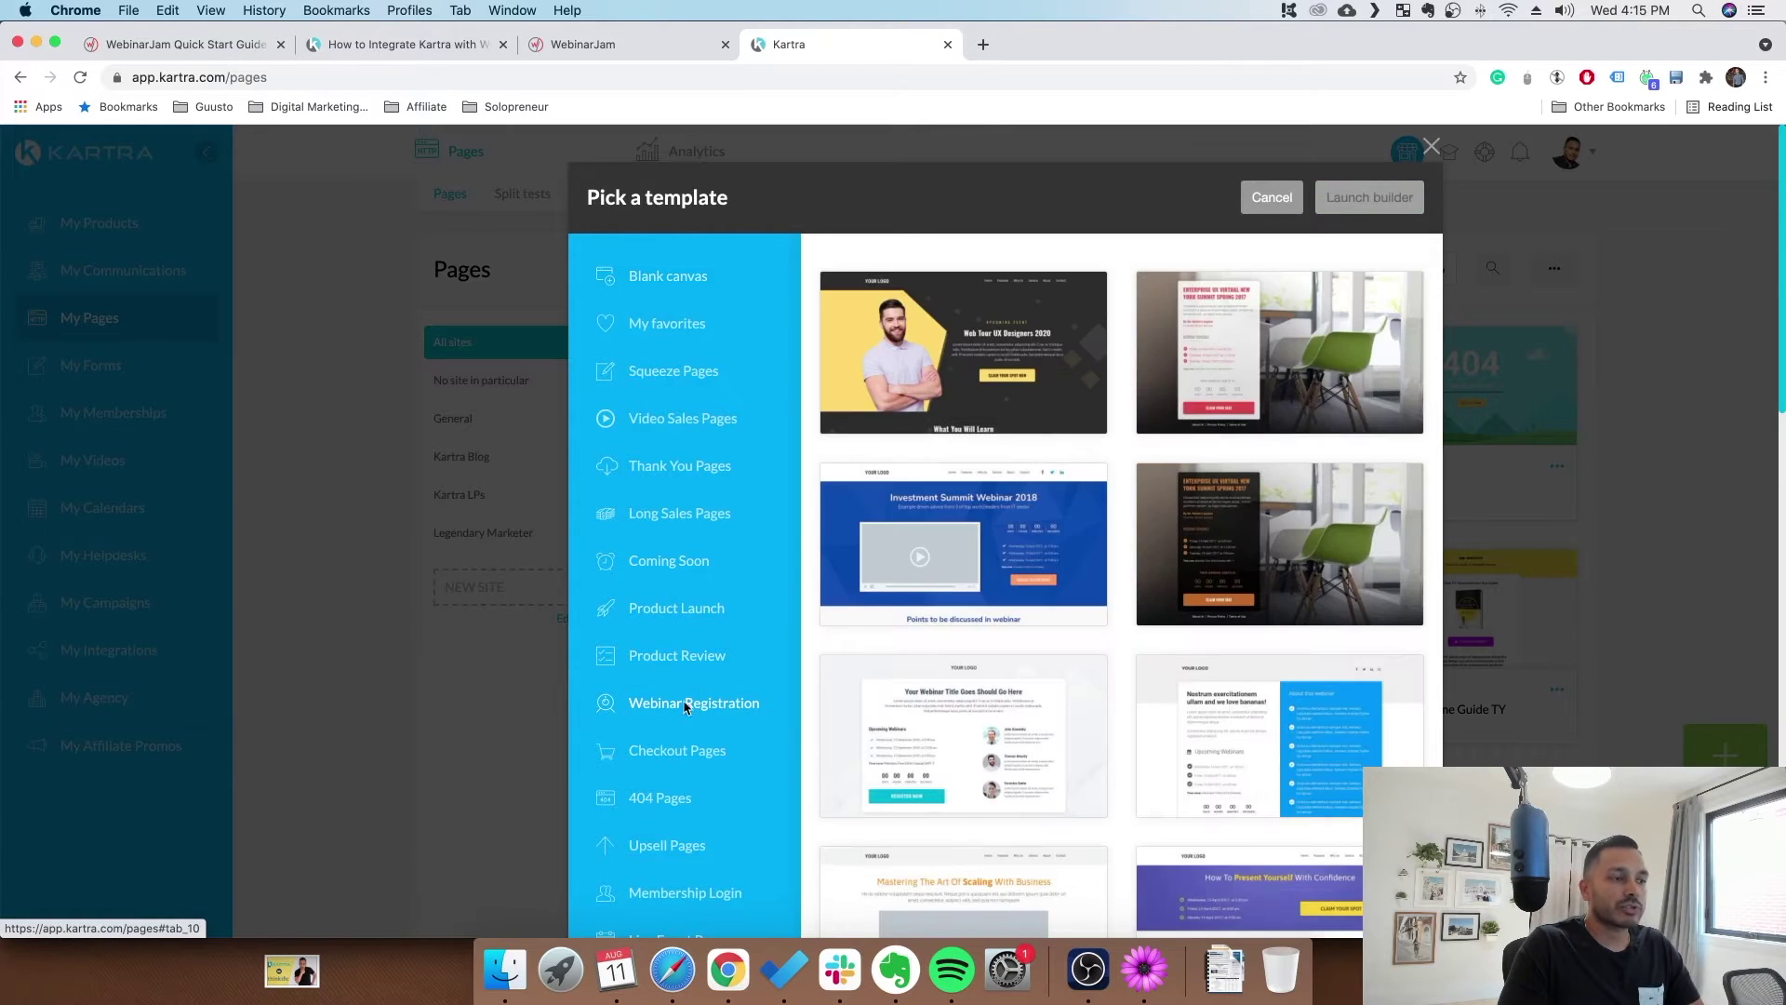
scroll(693, 641, down, 2)
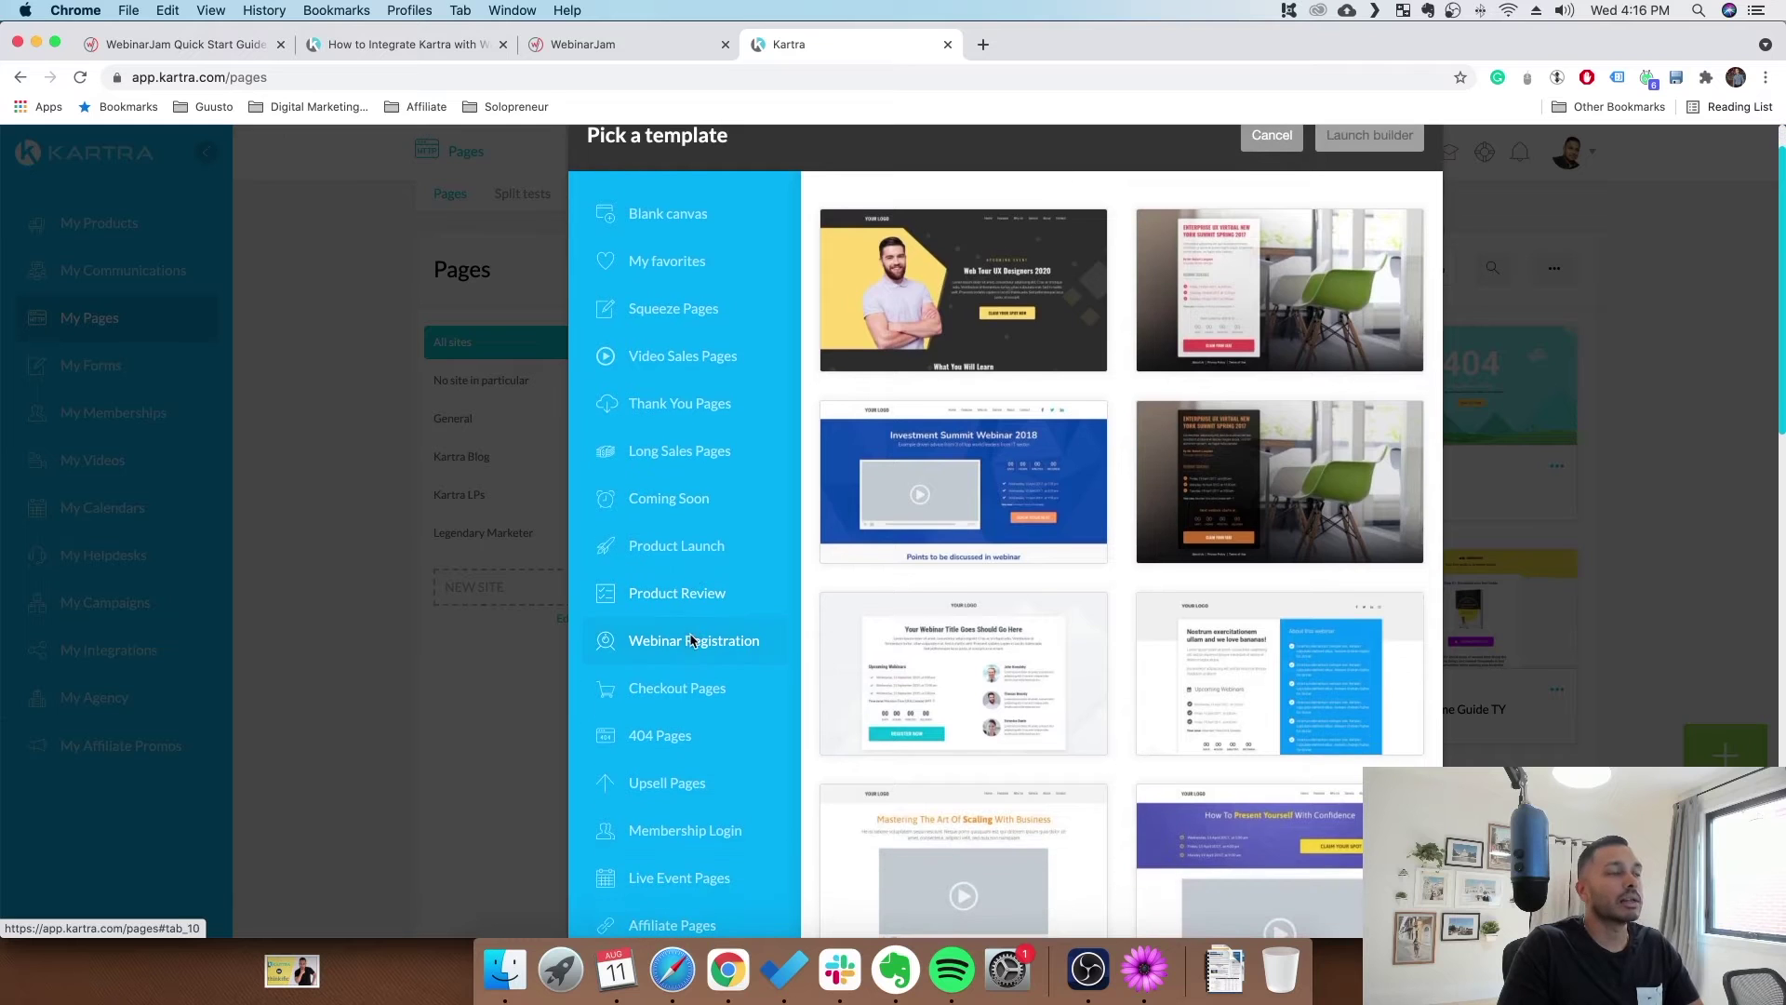
mouse_move(965, 456)
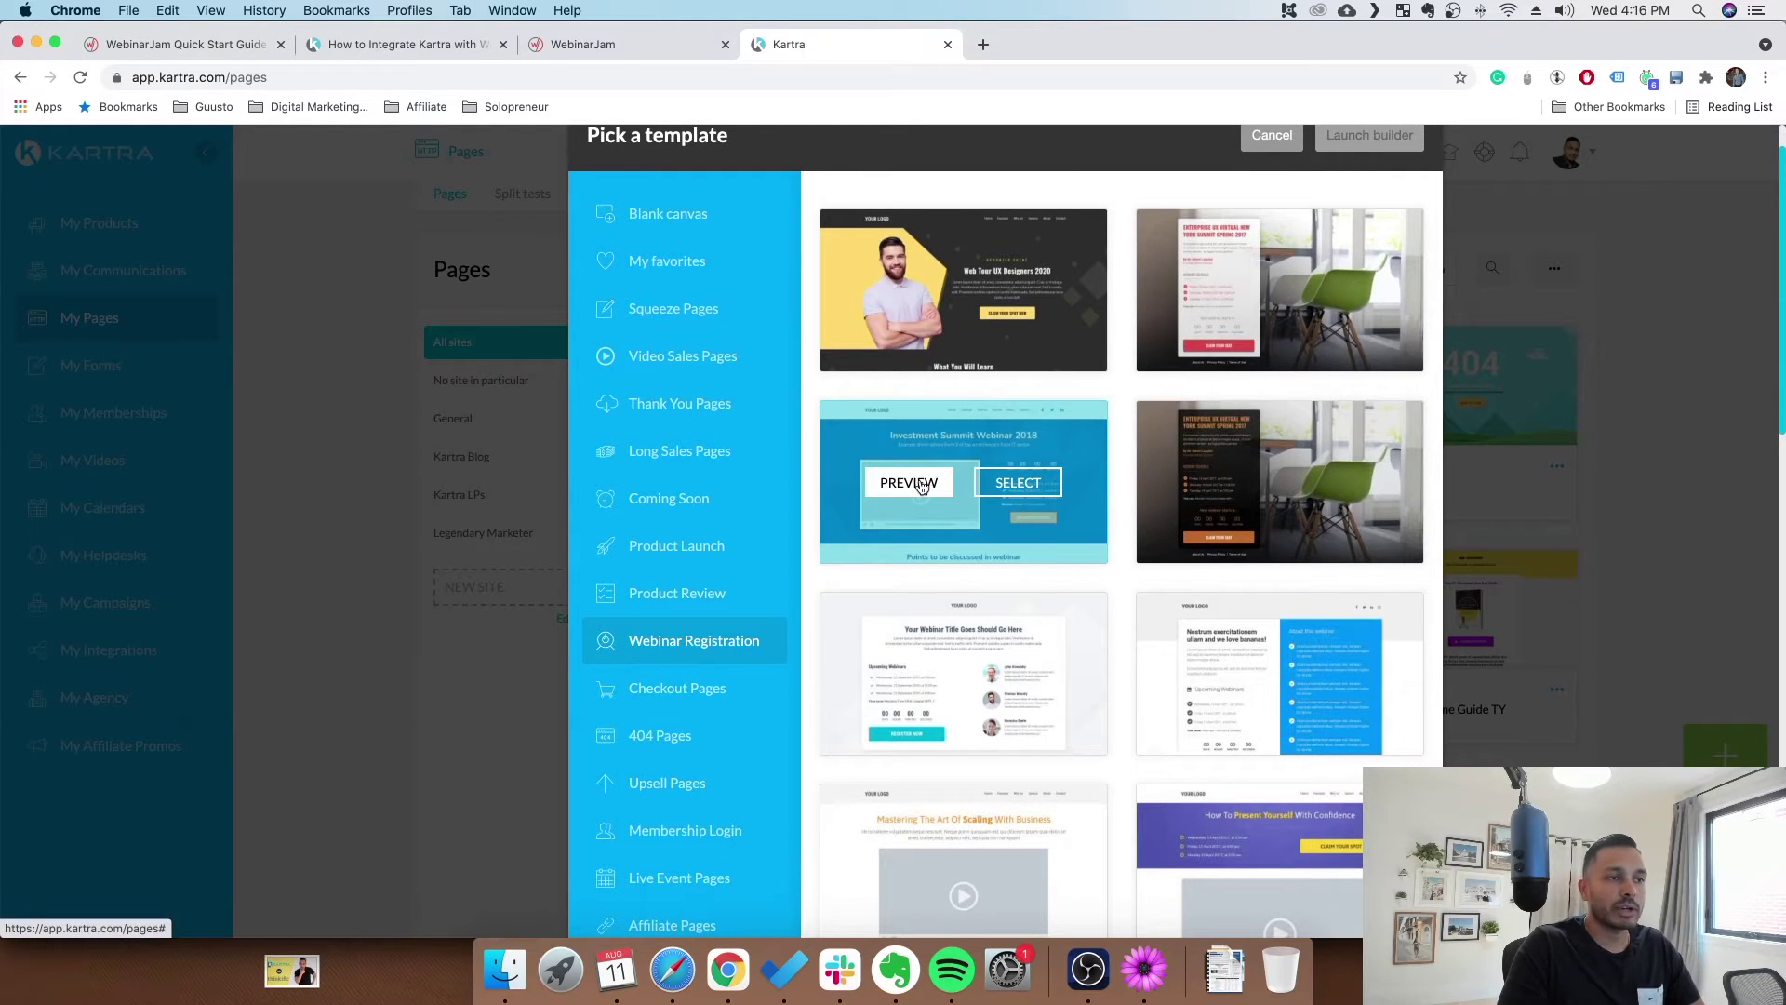
mouse_move(1287, 353)
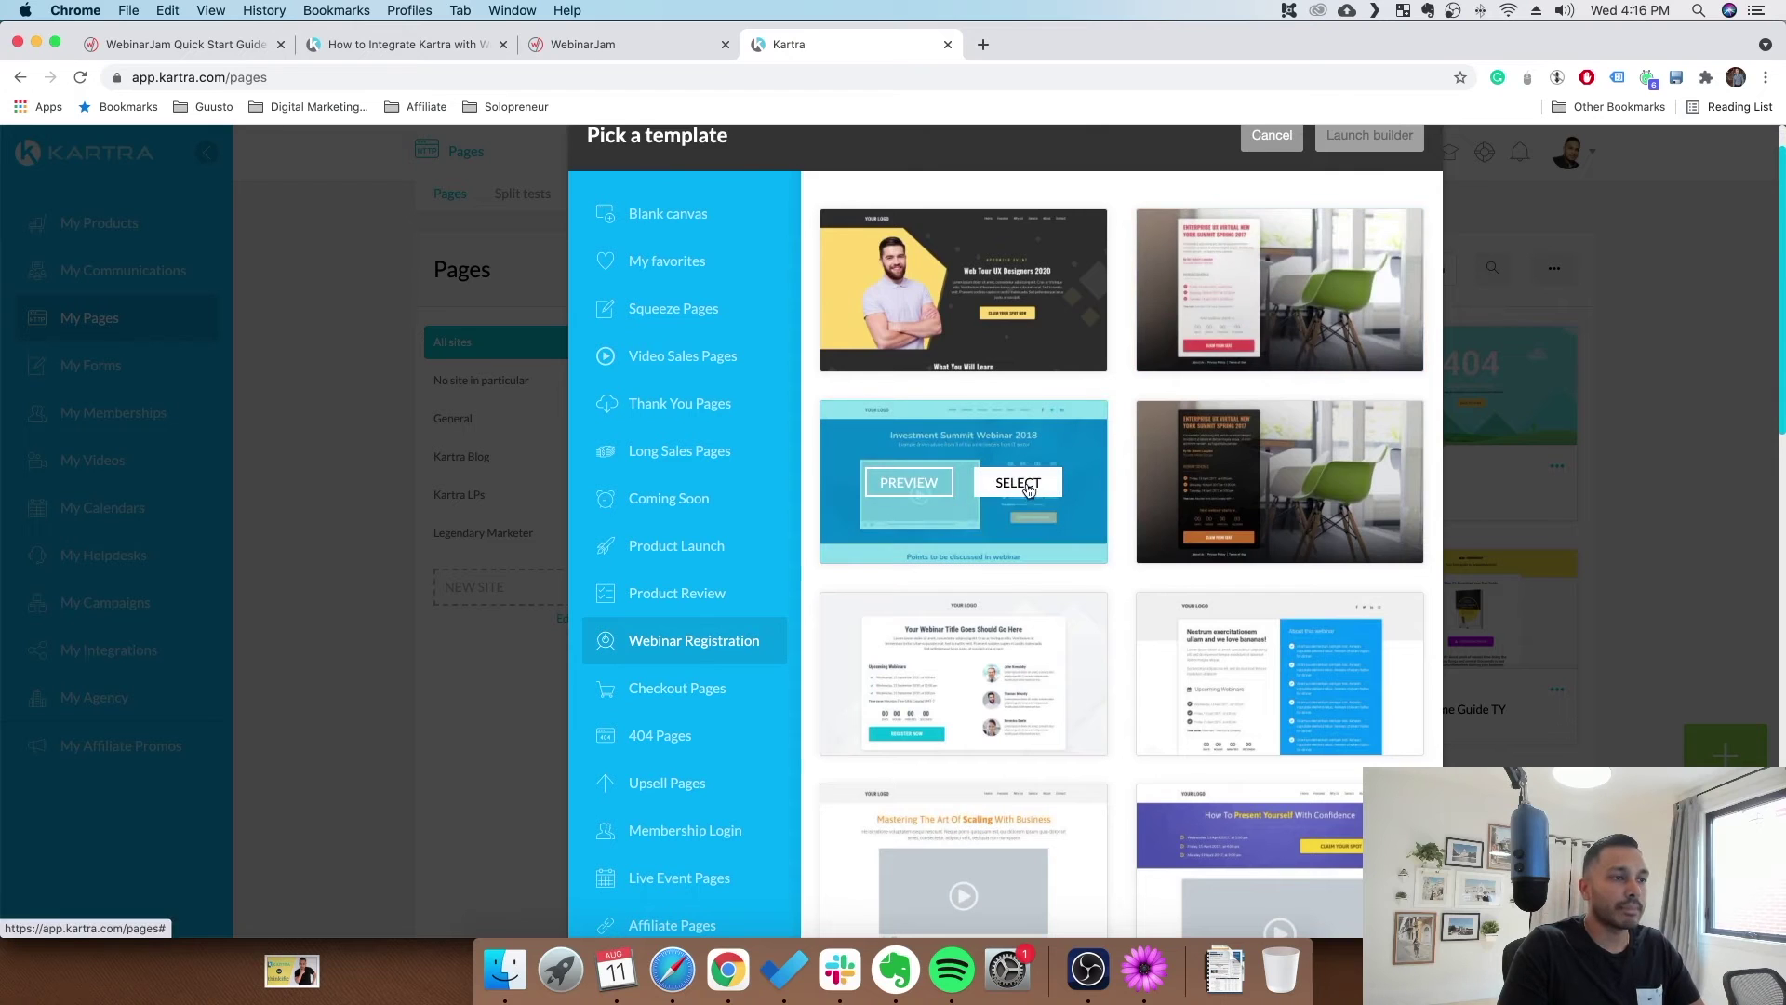
click(1028, 488)
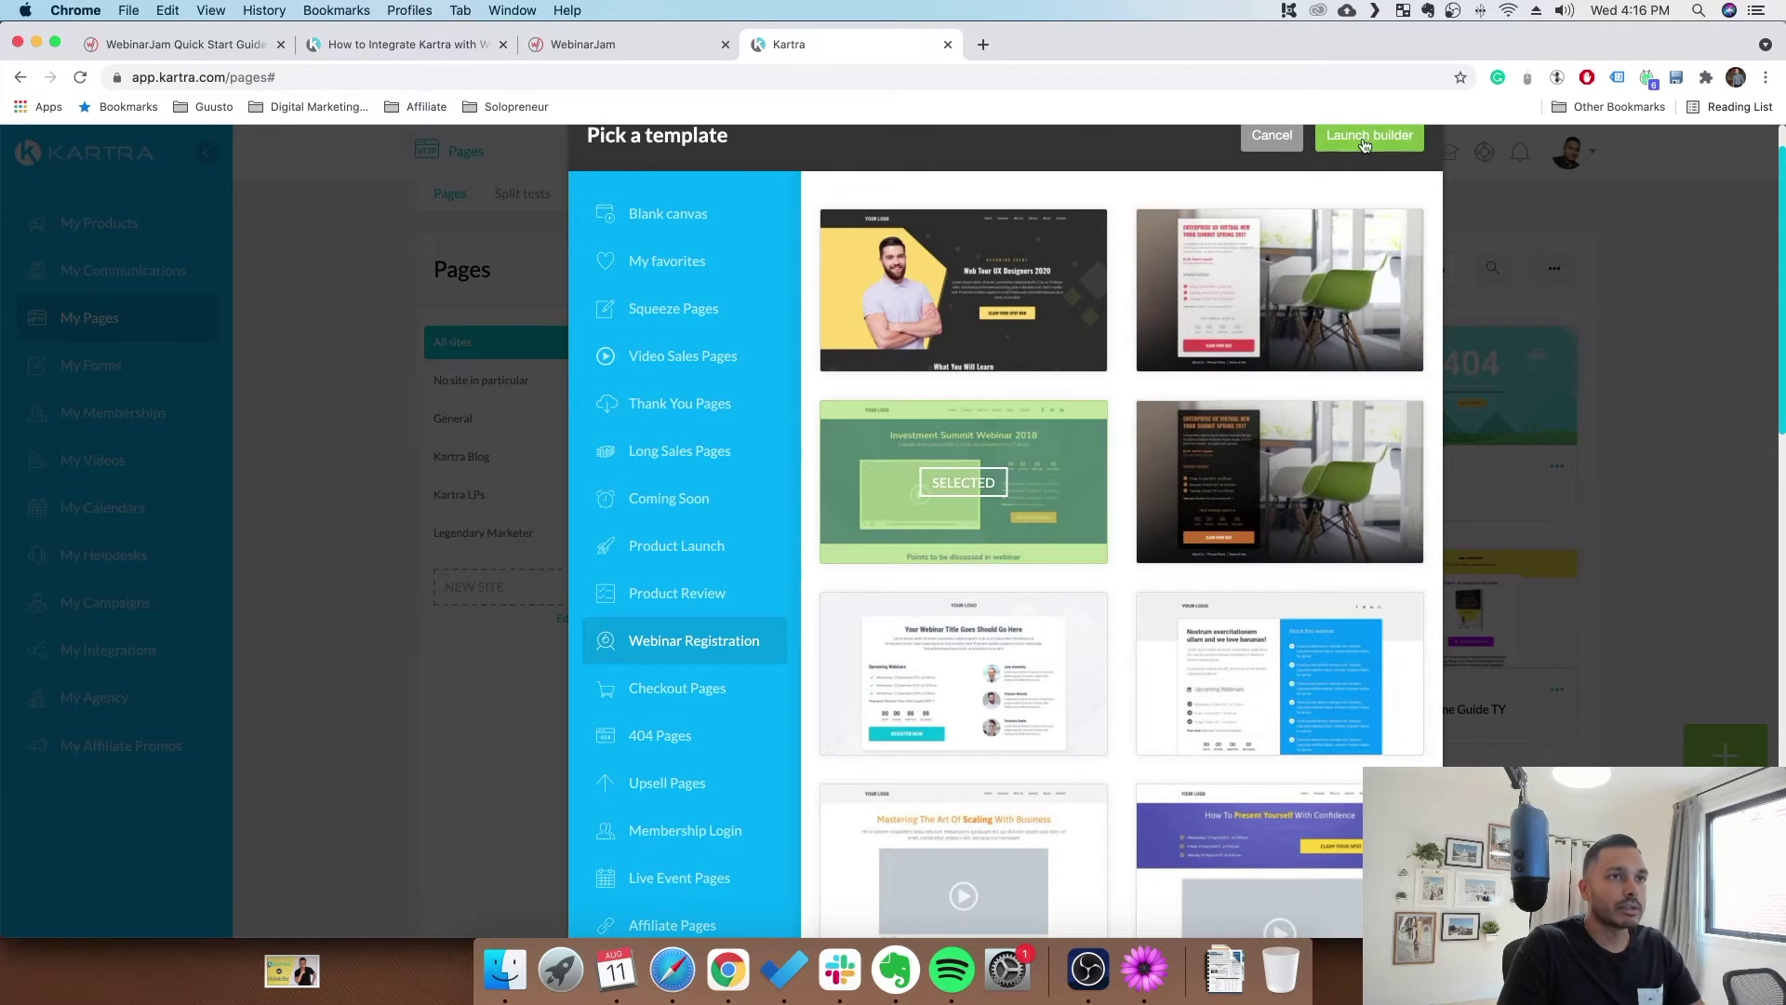
click(1369, 135)
- Create the page 'Kartra WJ' with no category and no site in particular
click(896, 307)
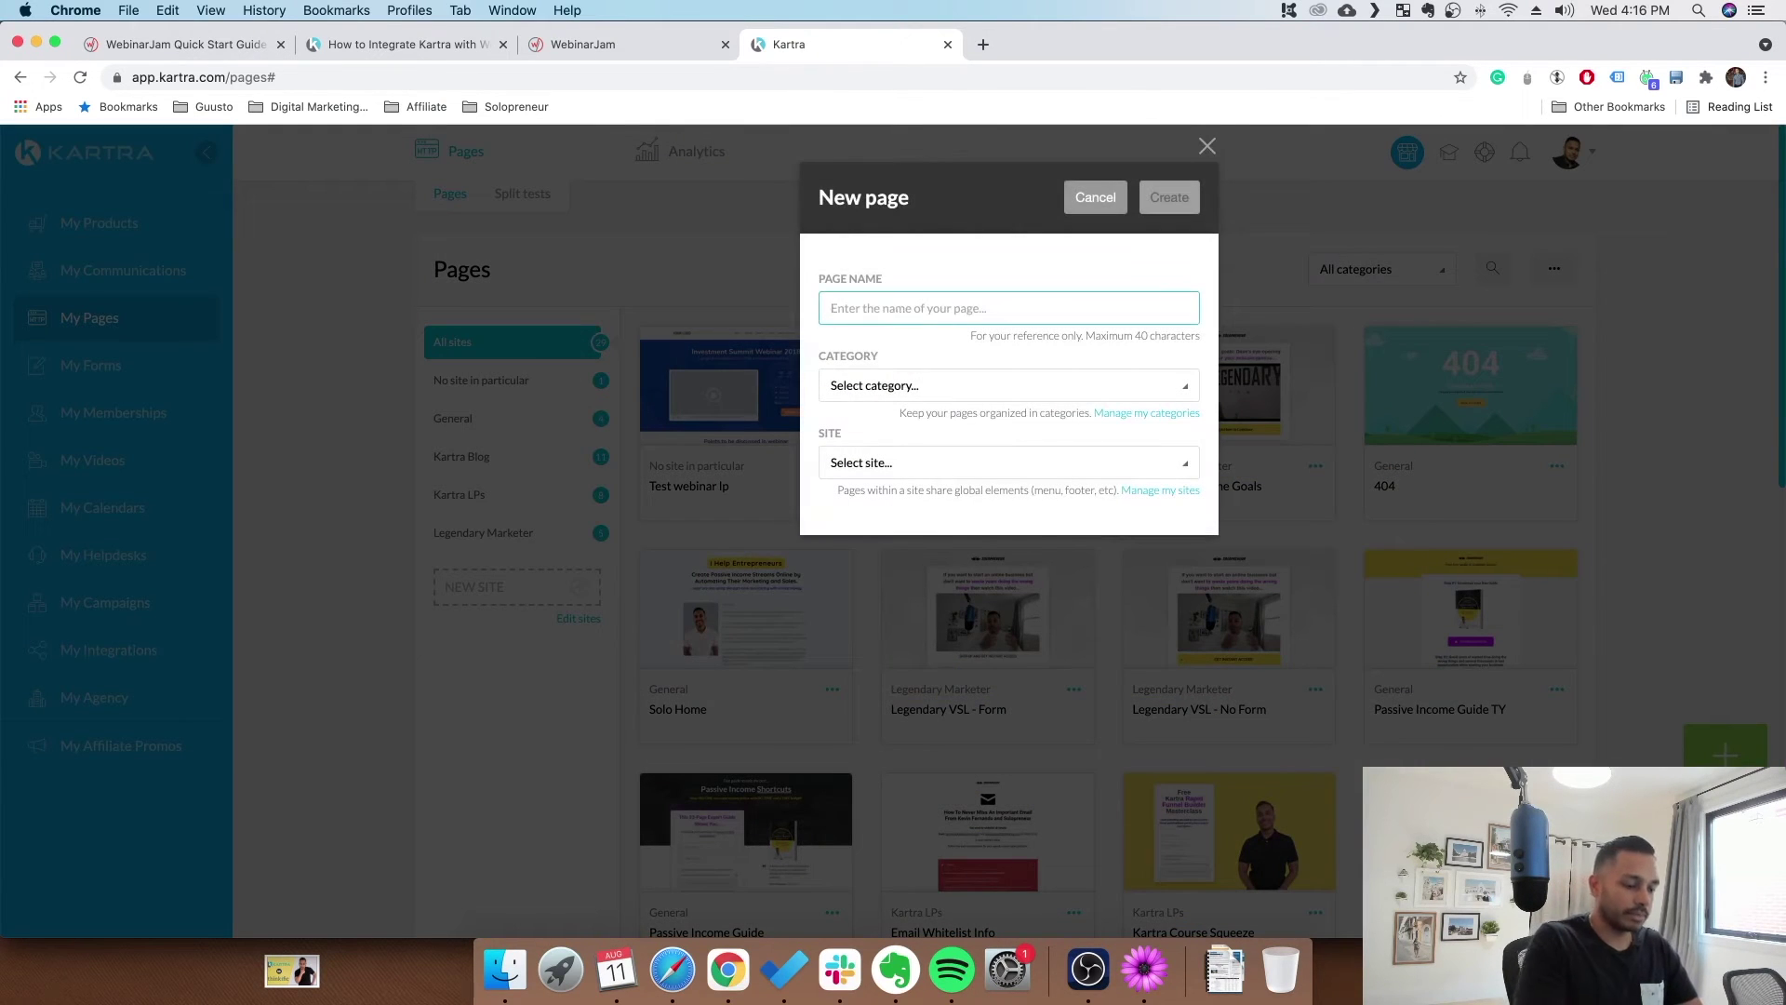
text(Kartra W)
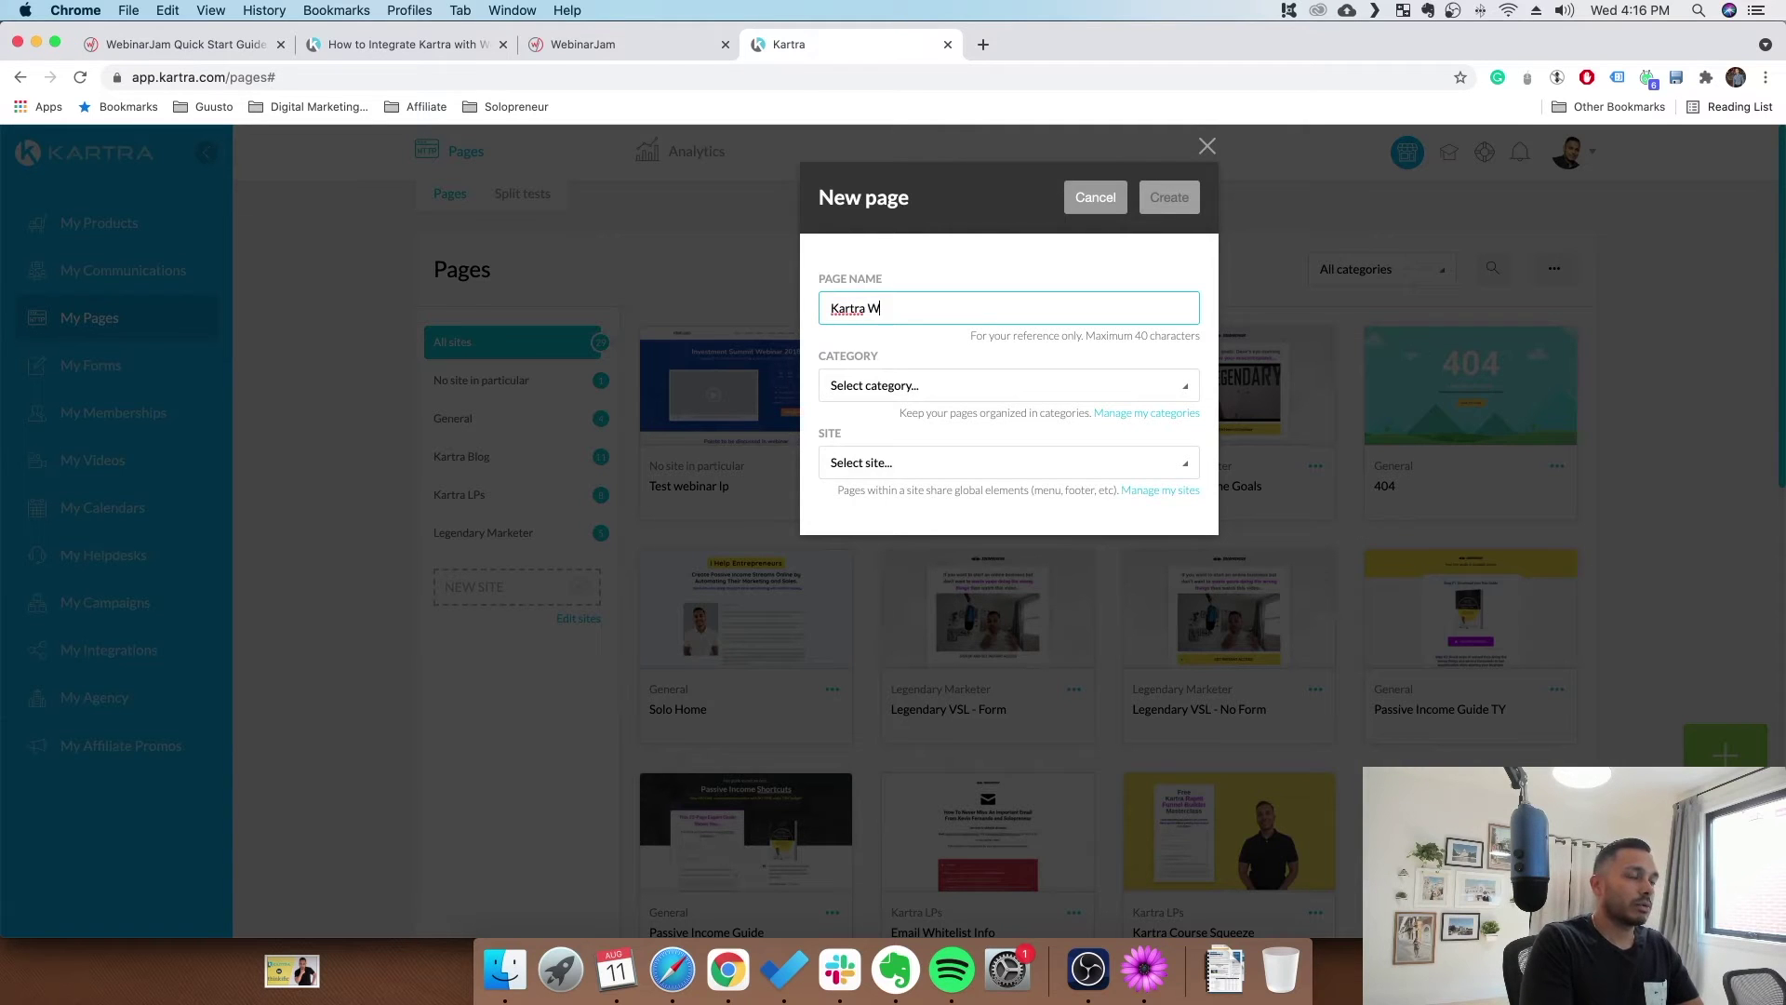
text(J)
click(917, 389)
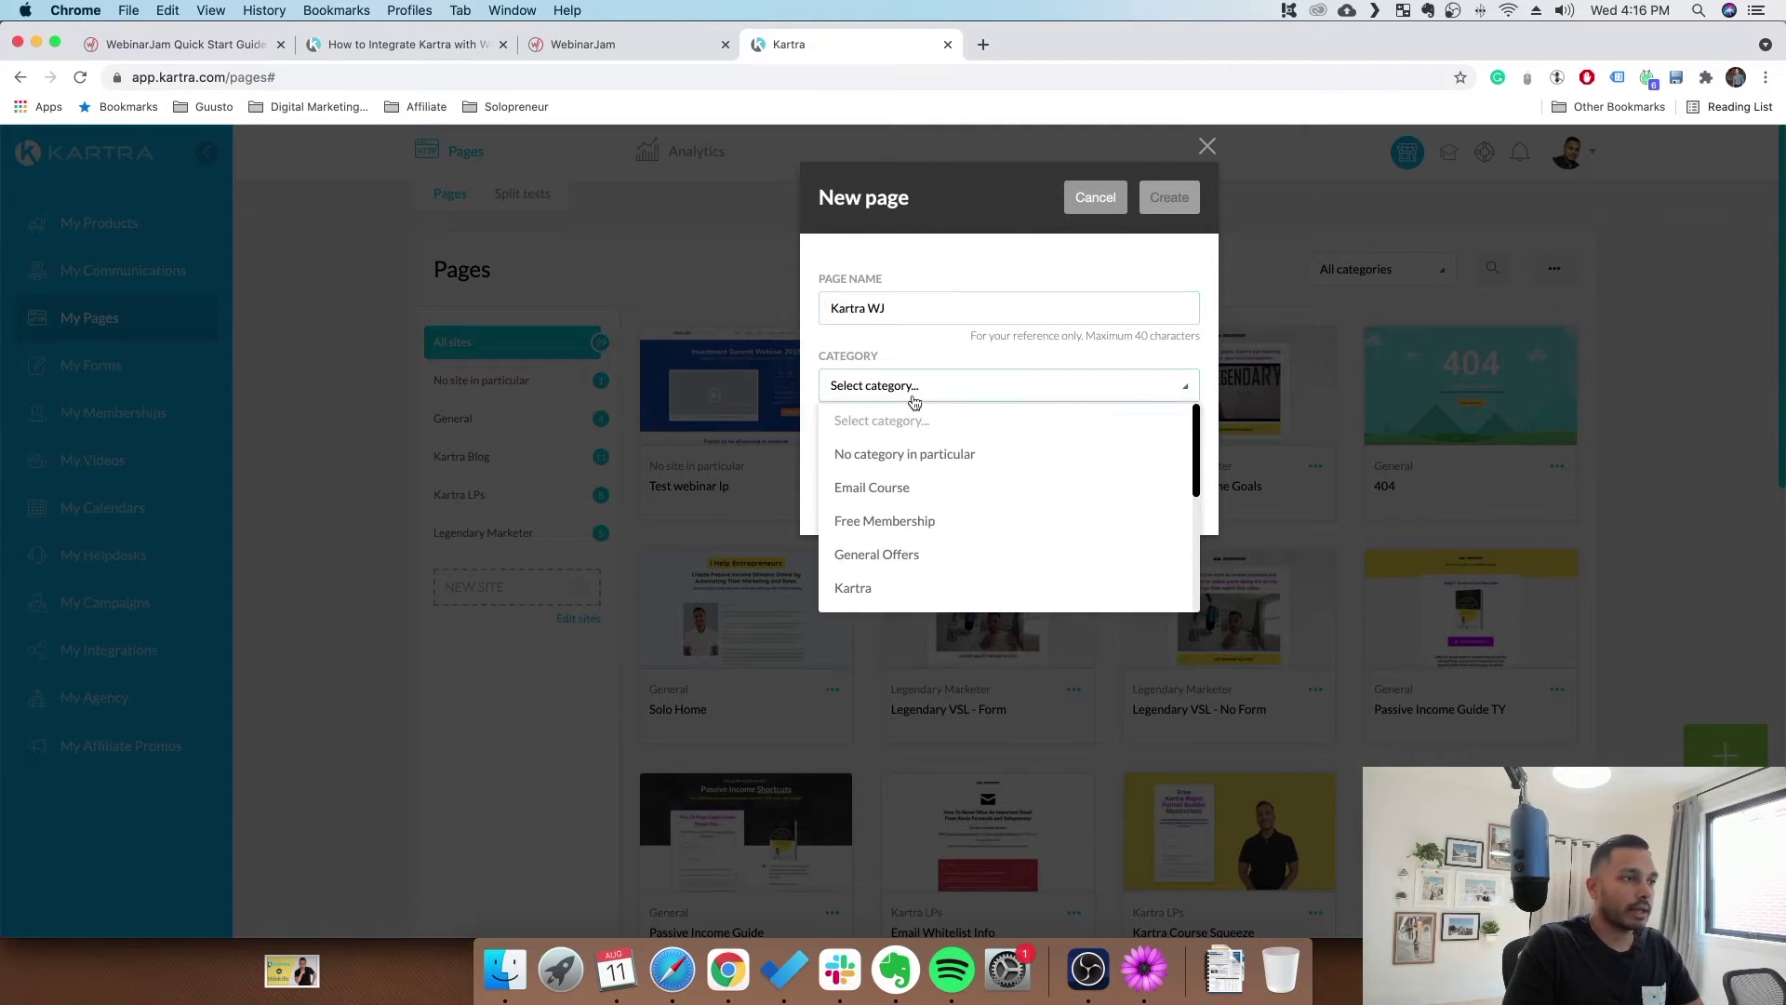
click(884, 454)
click(849, 463)
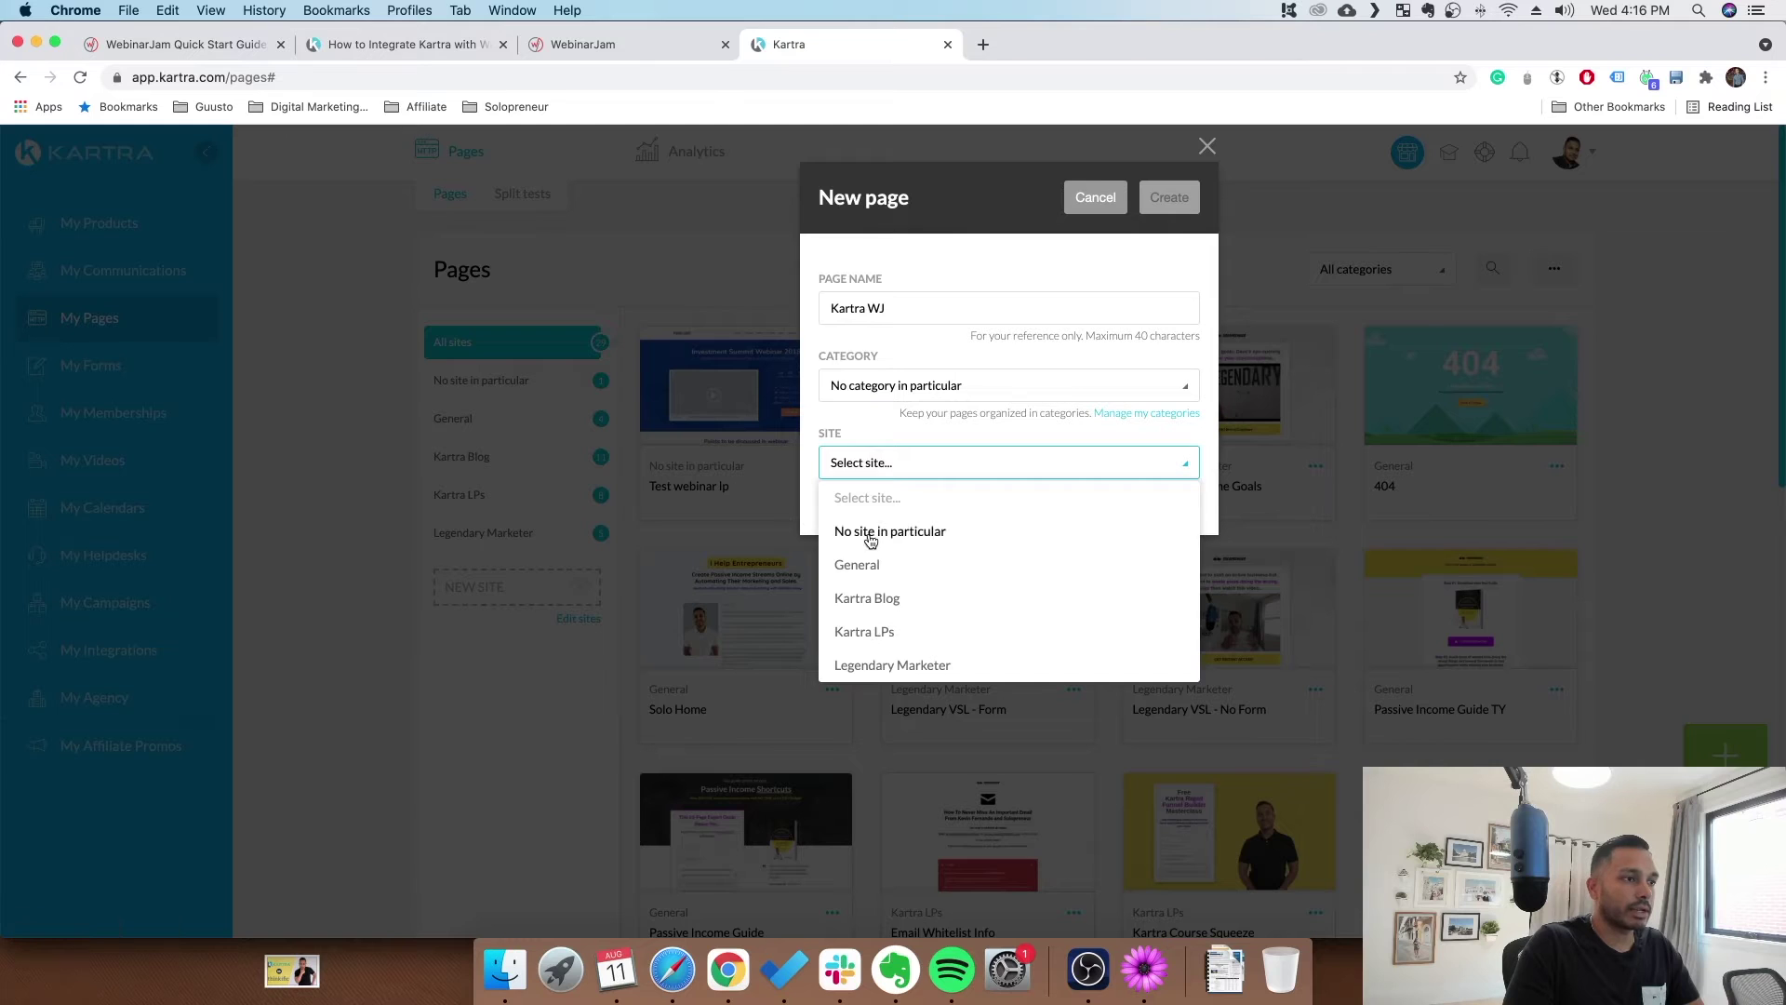
click(869, 528)
click(1176, 198)
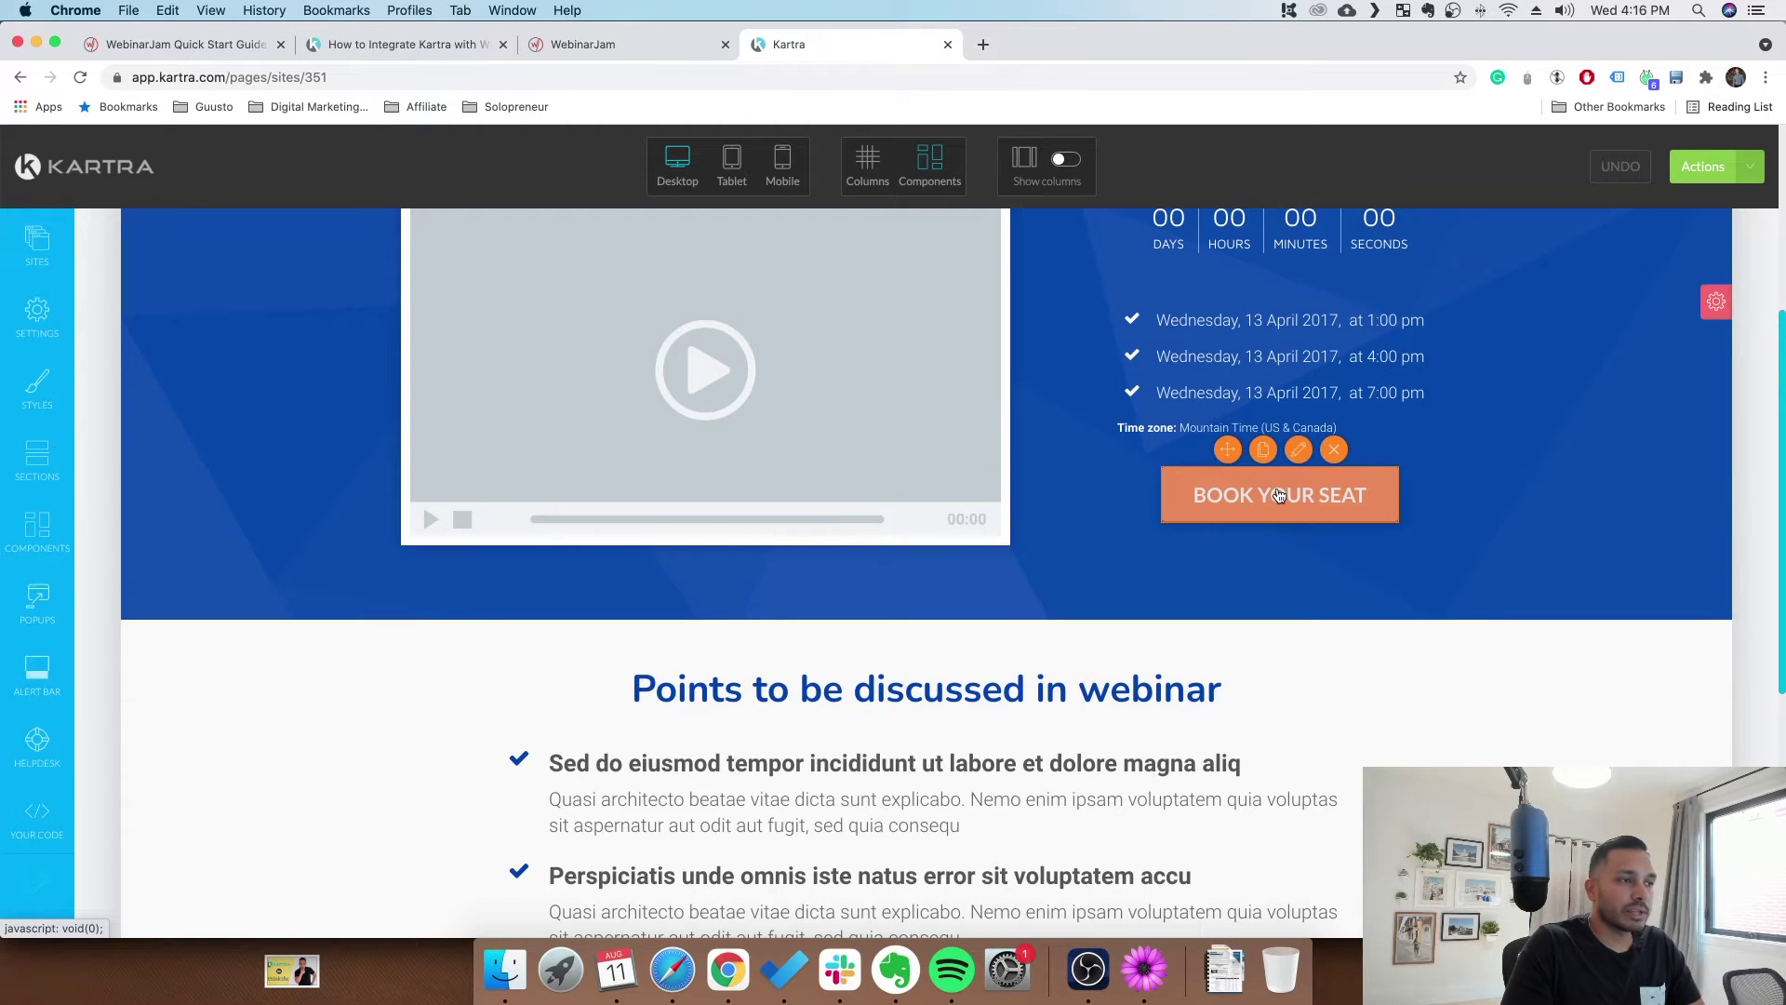
- Set the BOOK YOUR SEAT button to pop a WebinarJam webinar registration form
click(1298, 453)
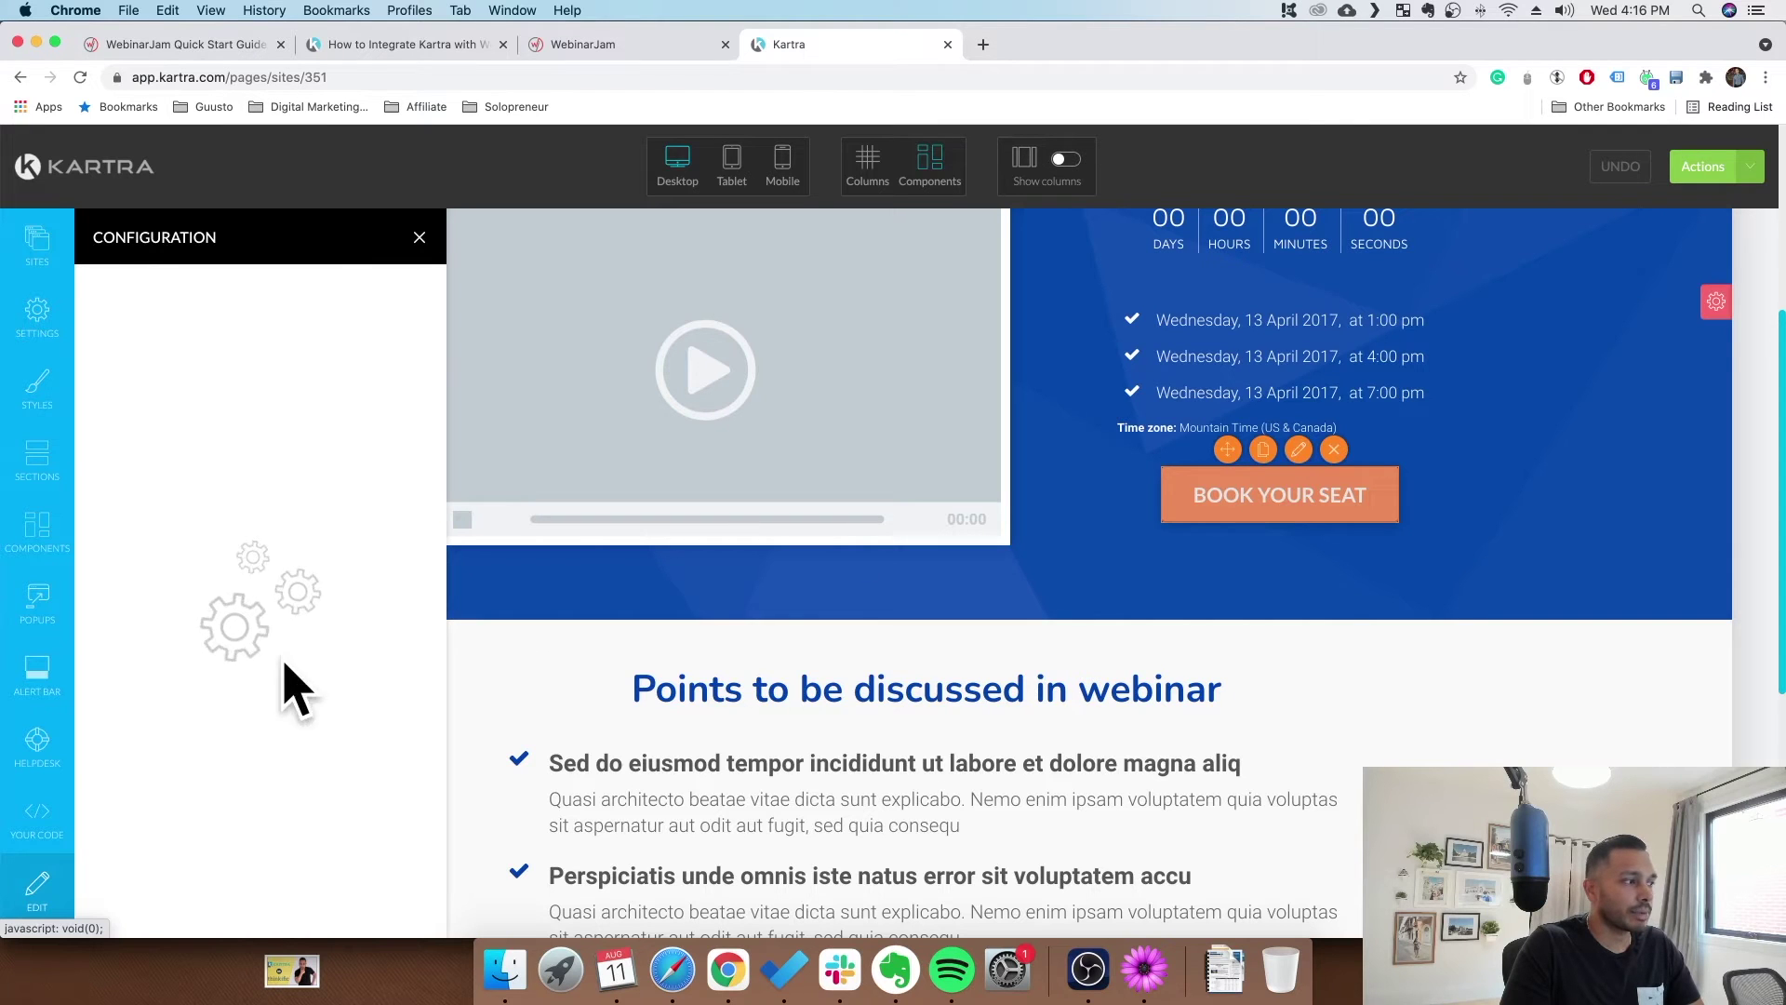
click(328, 296)
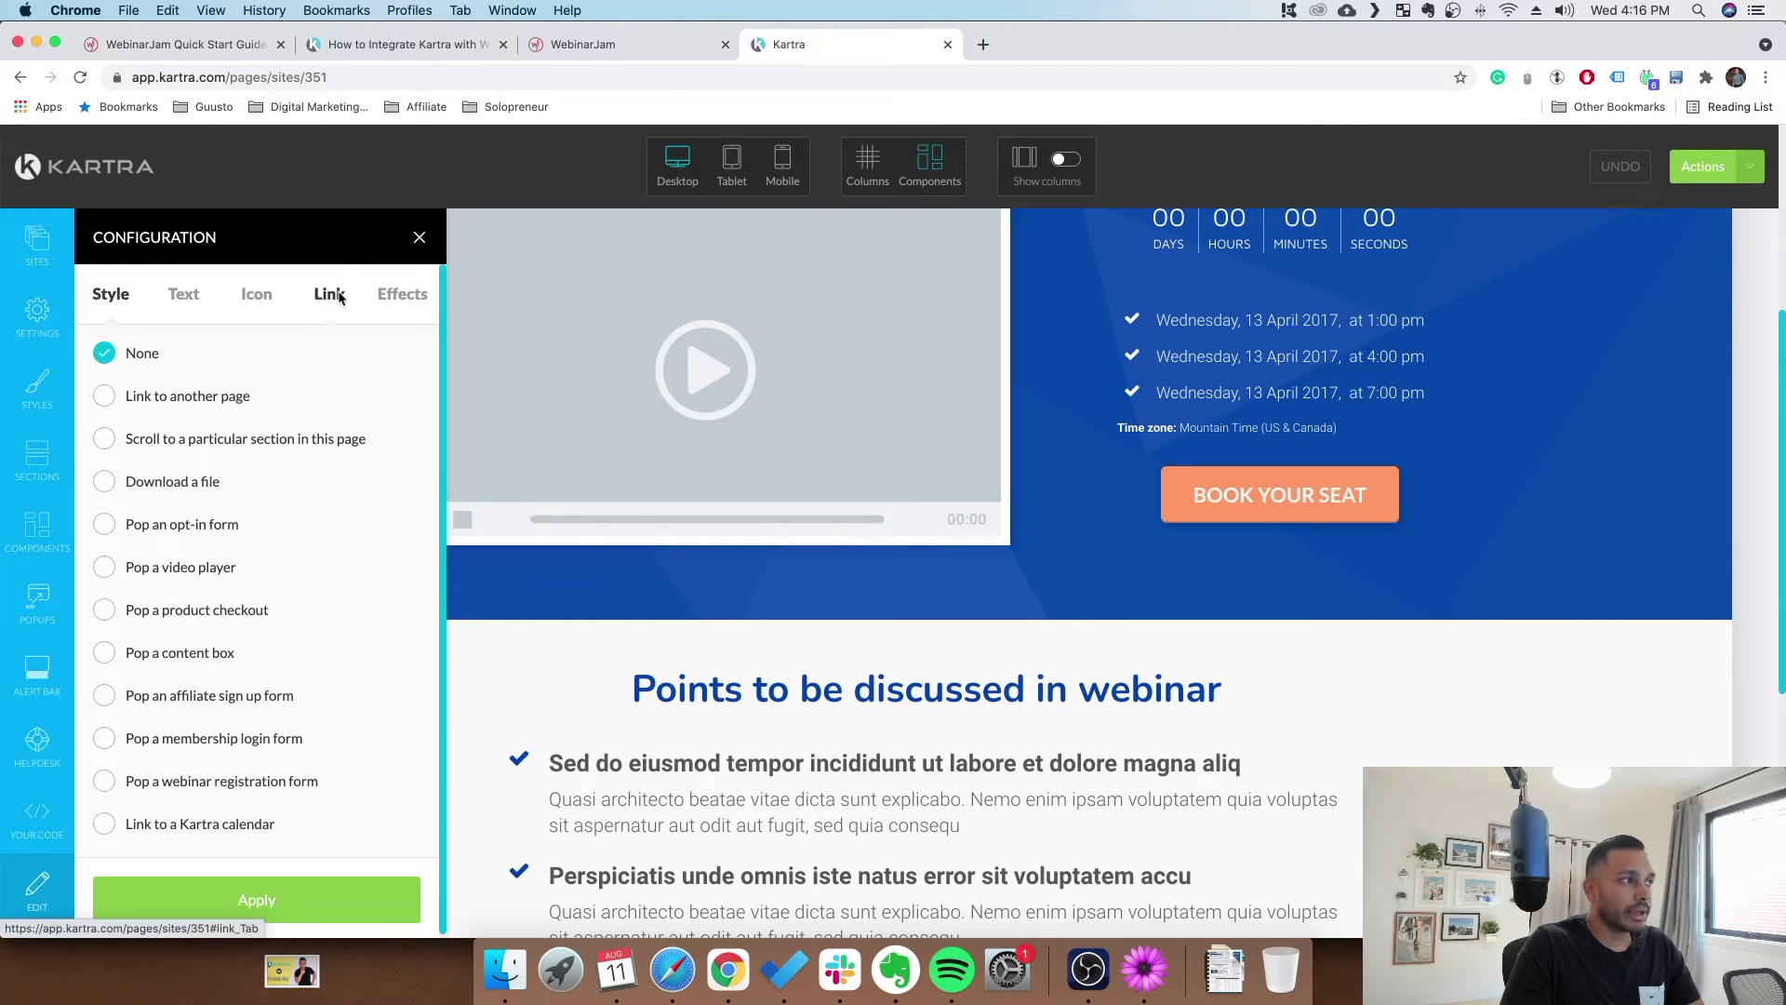
click(170, 789)
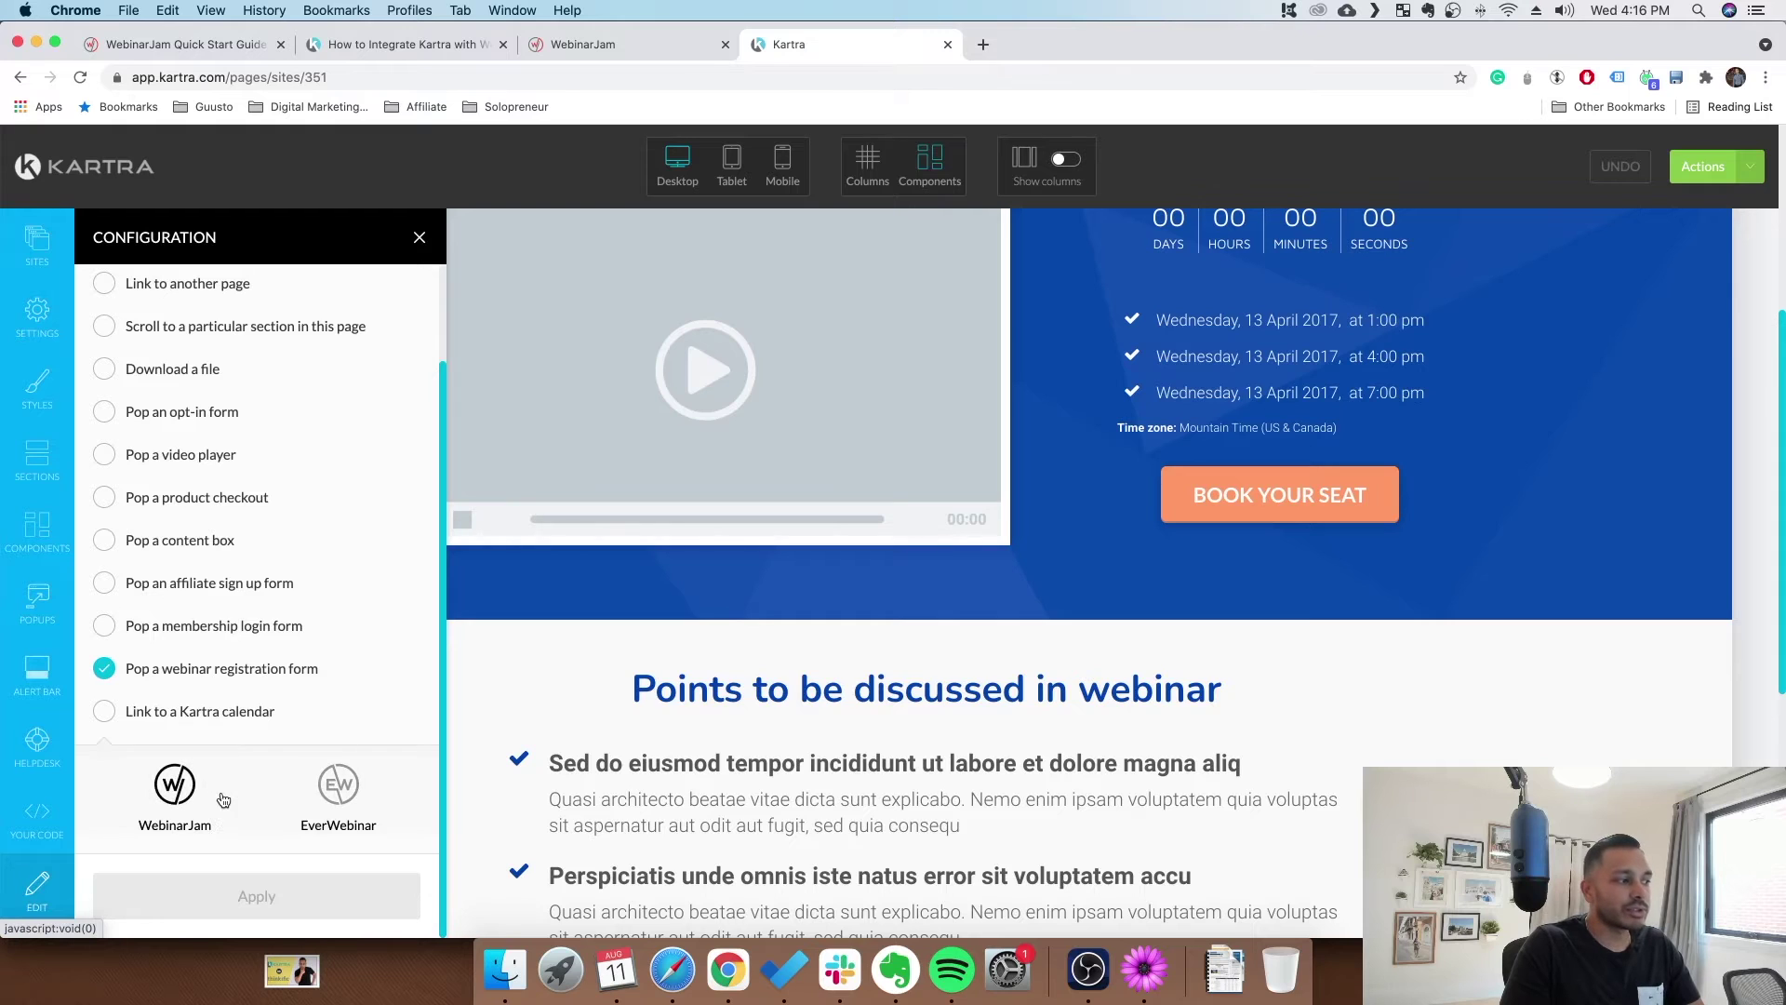
click(177, 790)
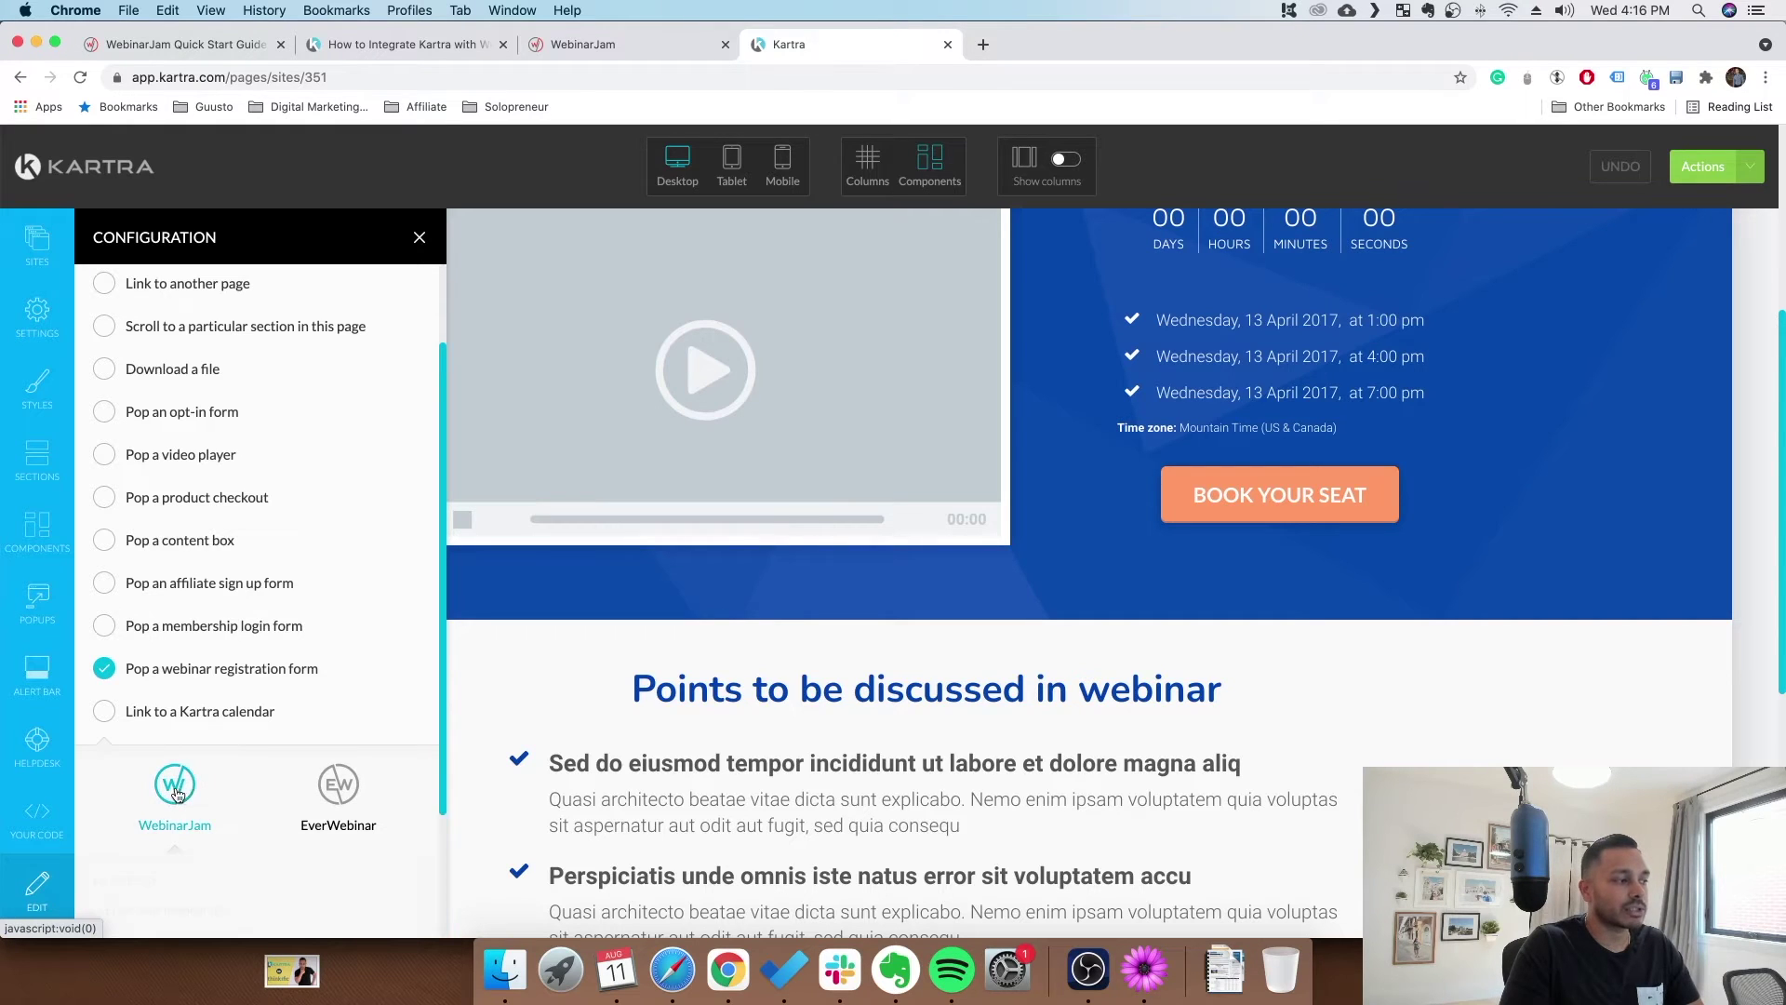
scroll(172, 818, down, 3)
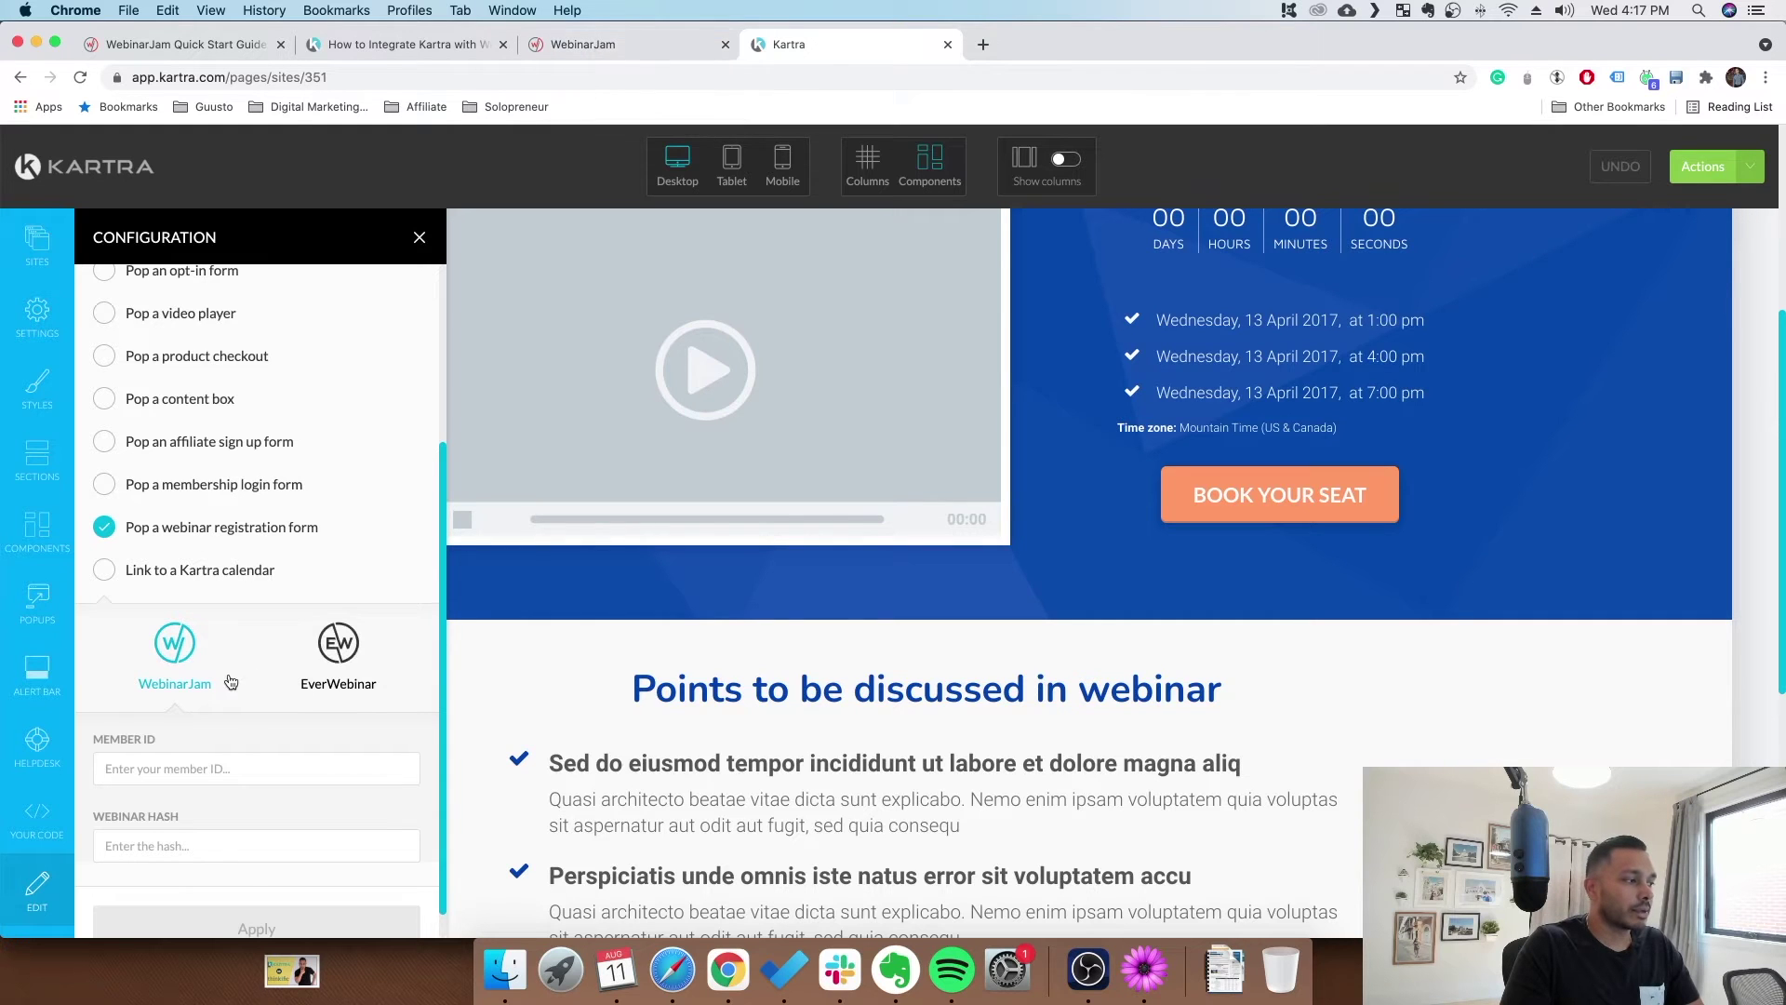
scroll(179, 734, down, 1)
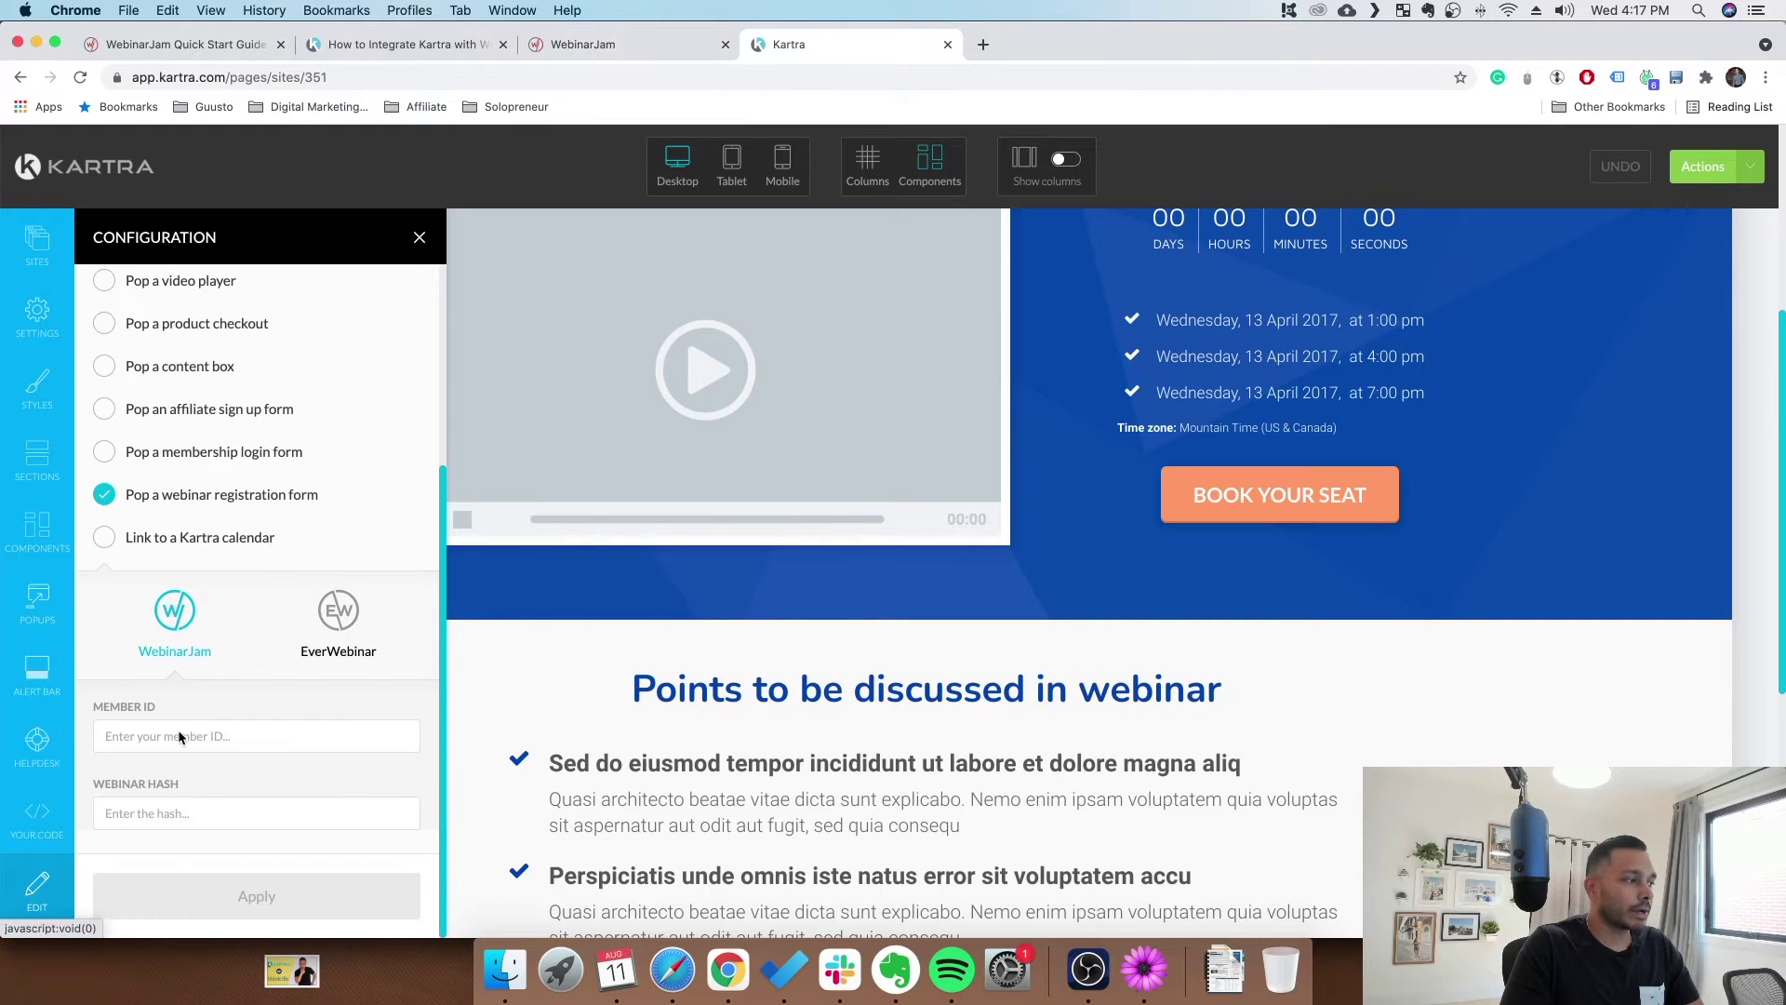
- Paste WebinarJam's member ID and webinar hash into the button, apply it, and publish the page live
click(672, 37)
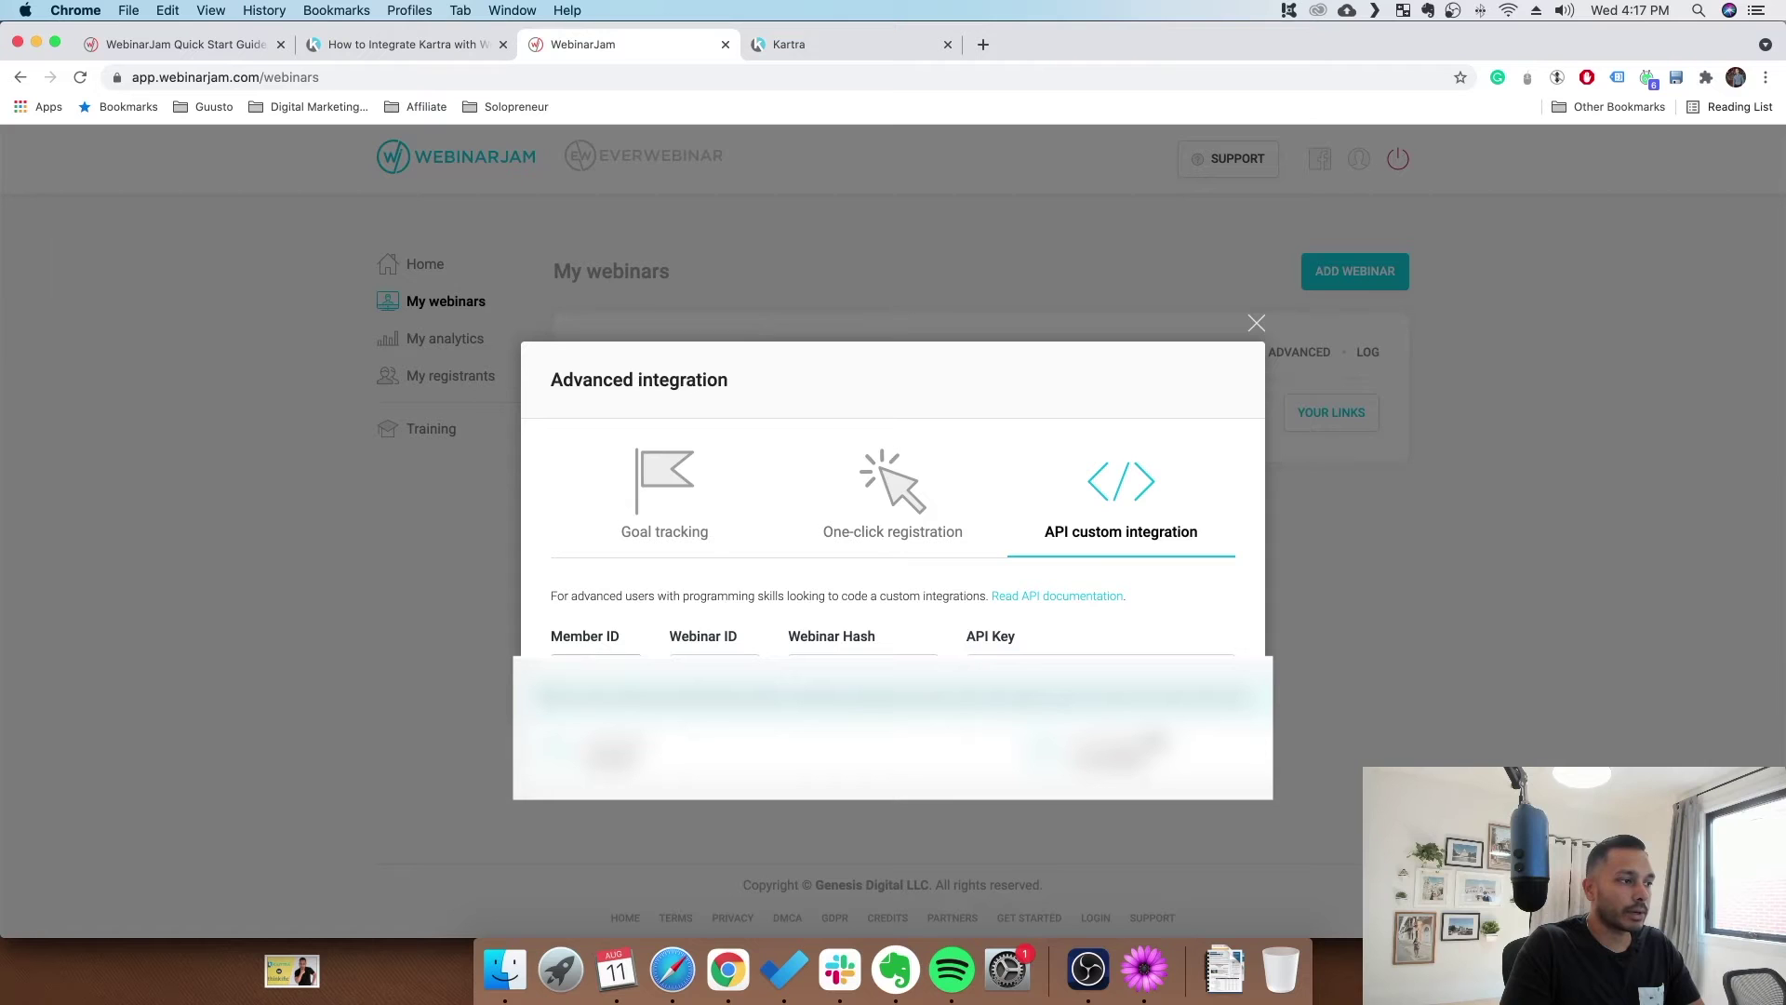
key(super+c)
click(819, 45)
click(179, 738)
key(super+v)
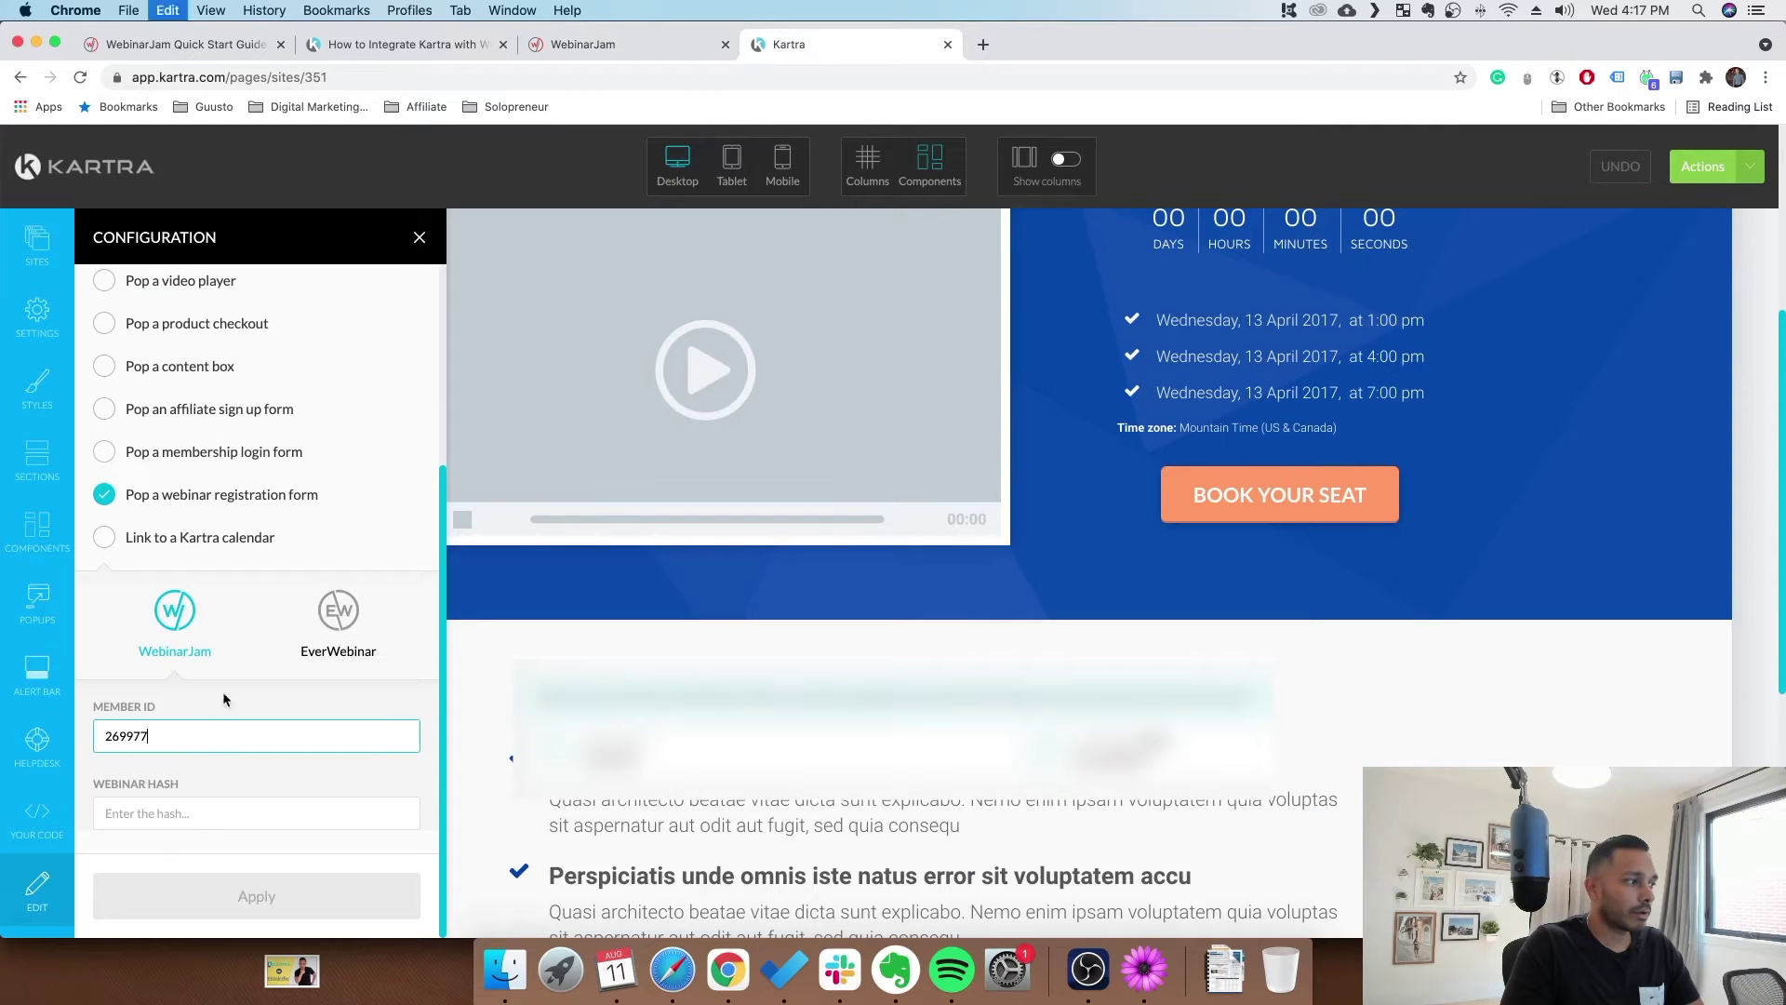
click(651, 44)
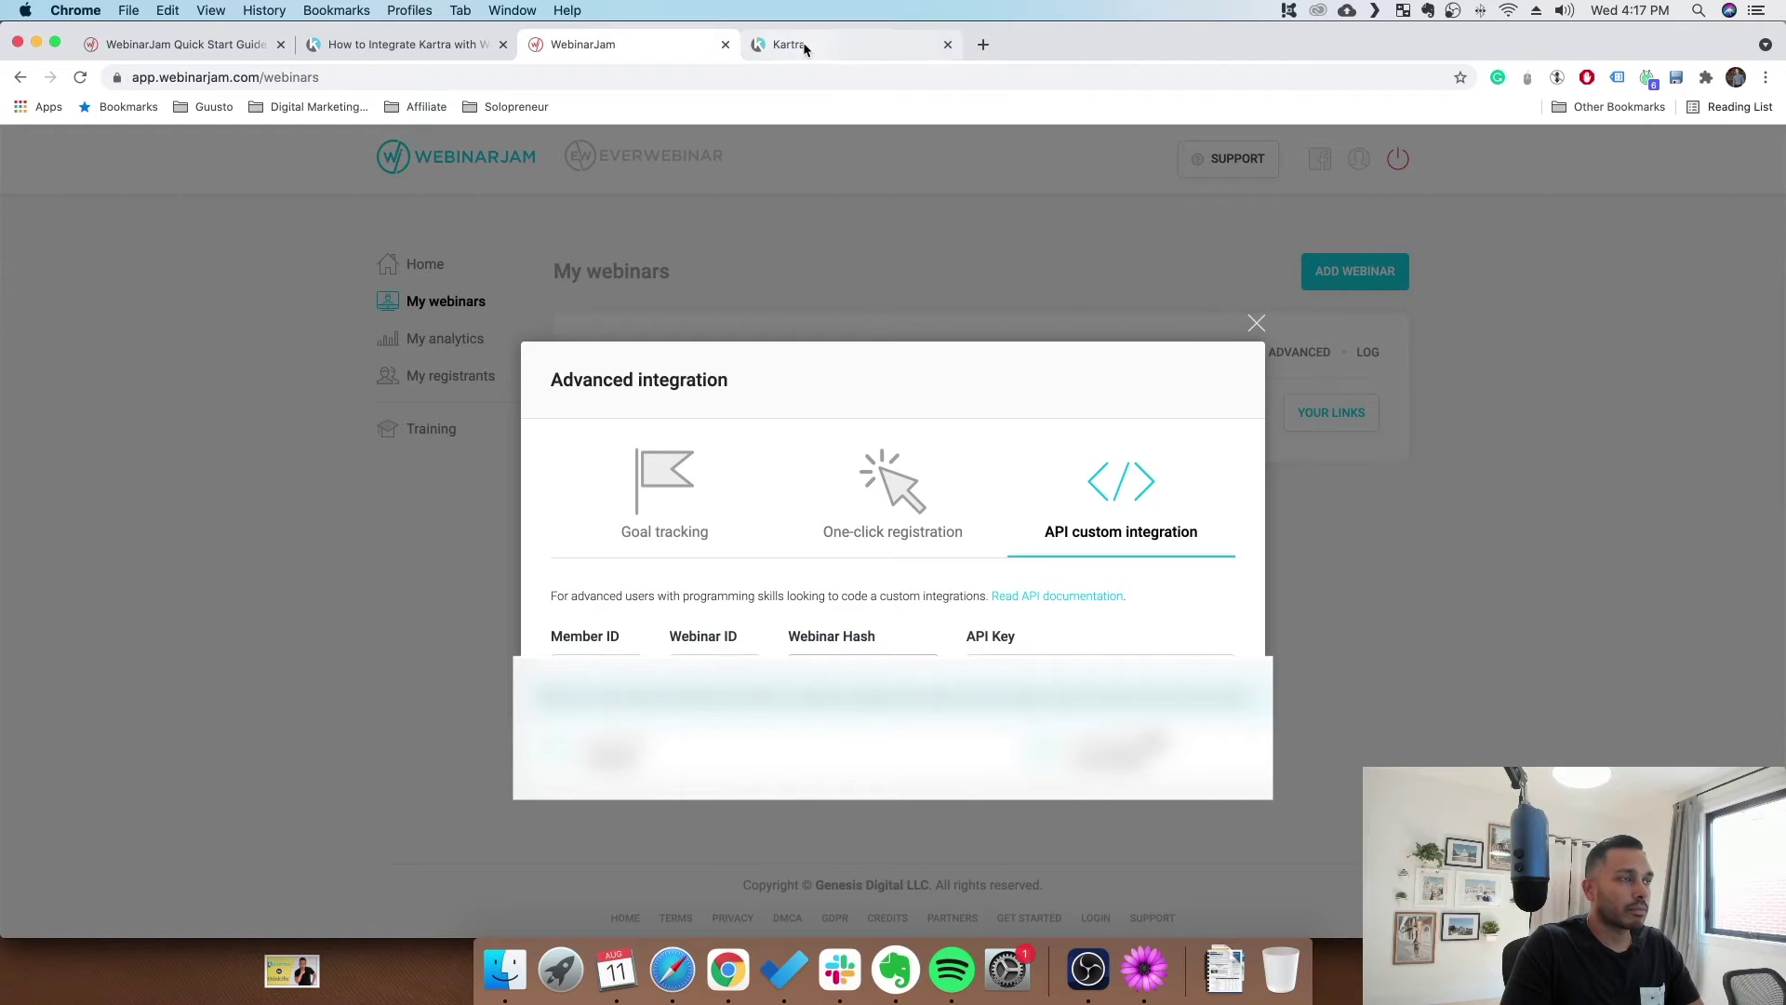
click(759, 44)
click(195, 812)
key(super+v)
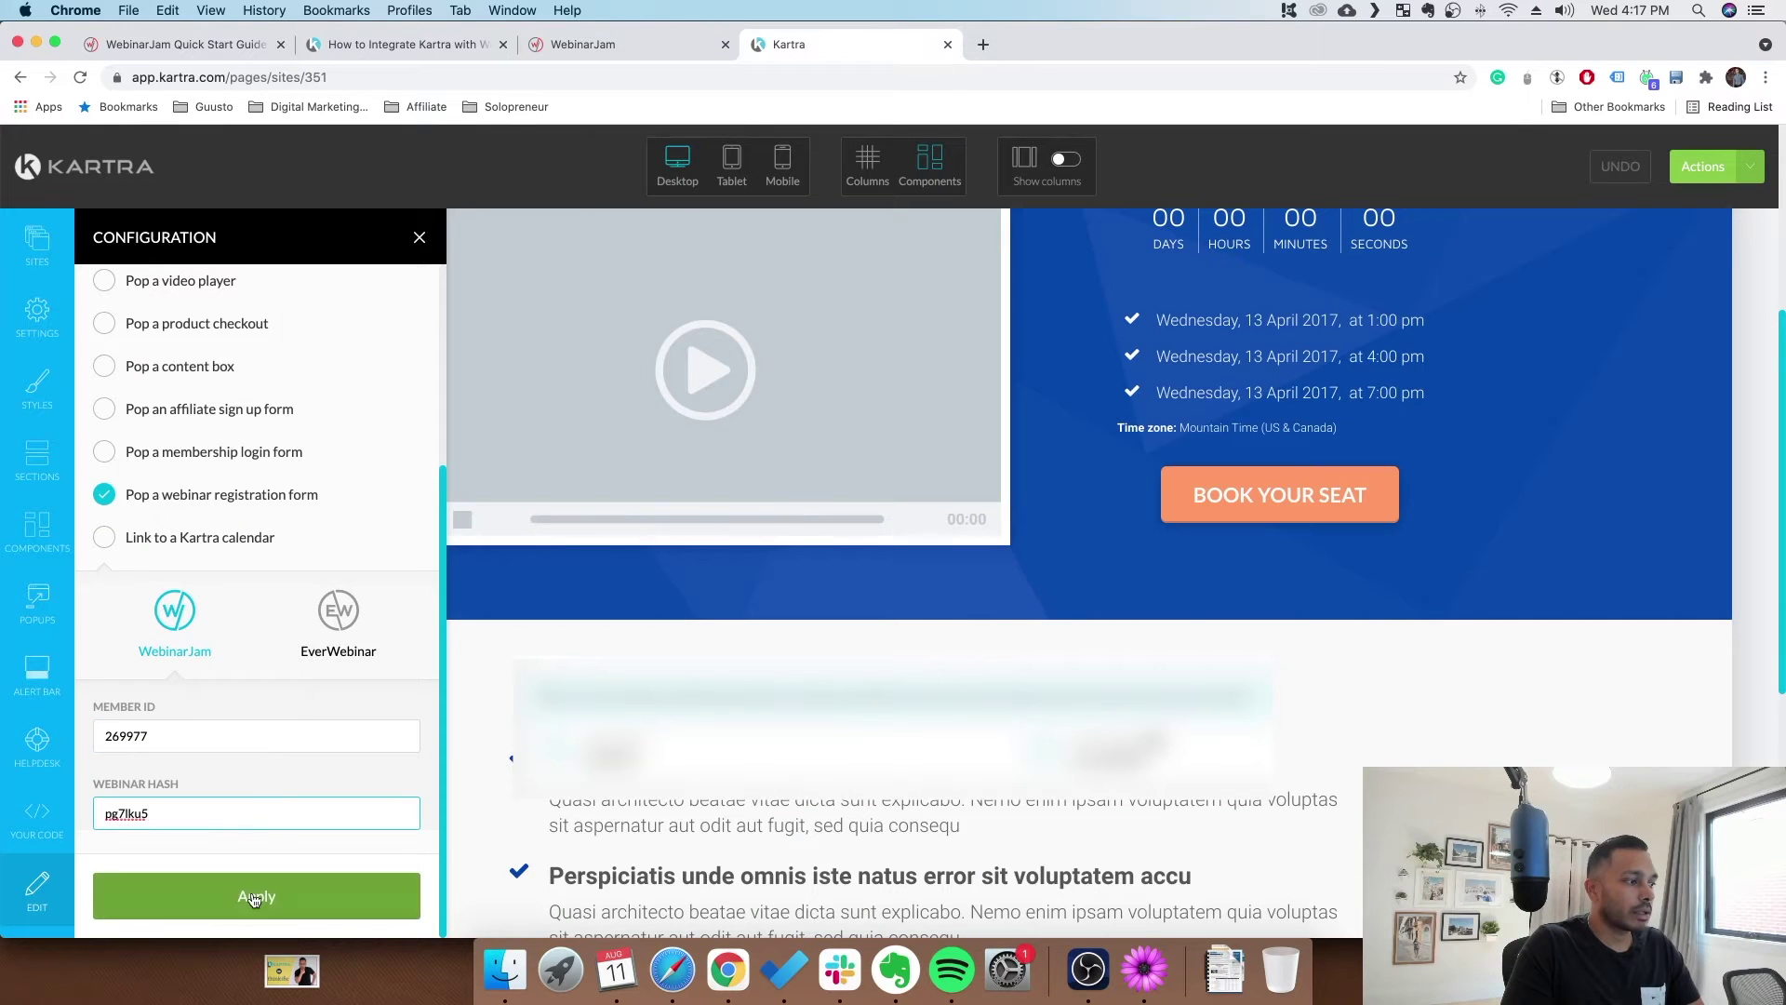
click(271, 902)
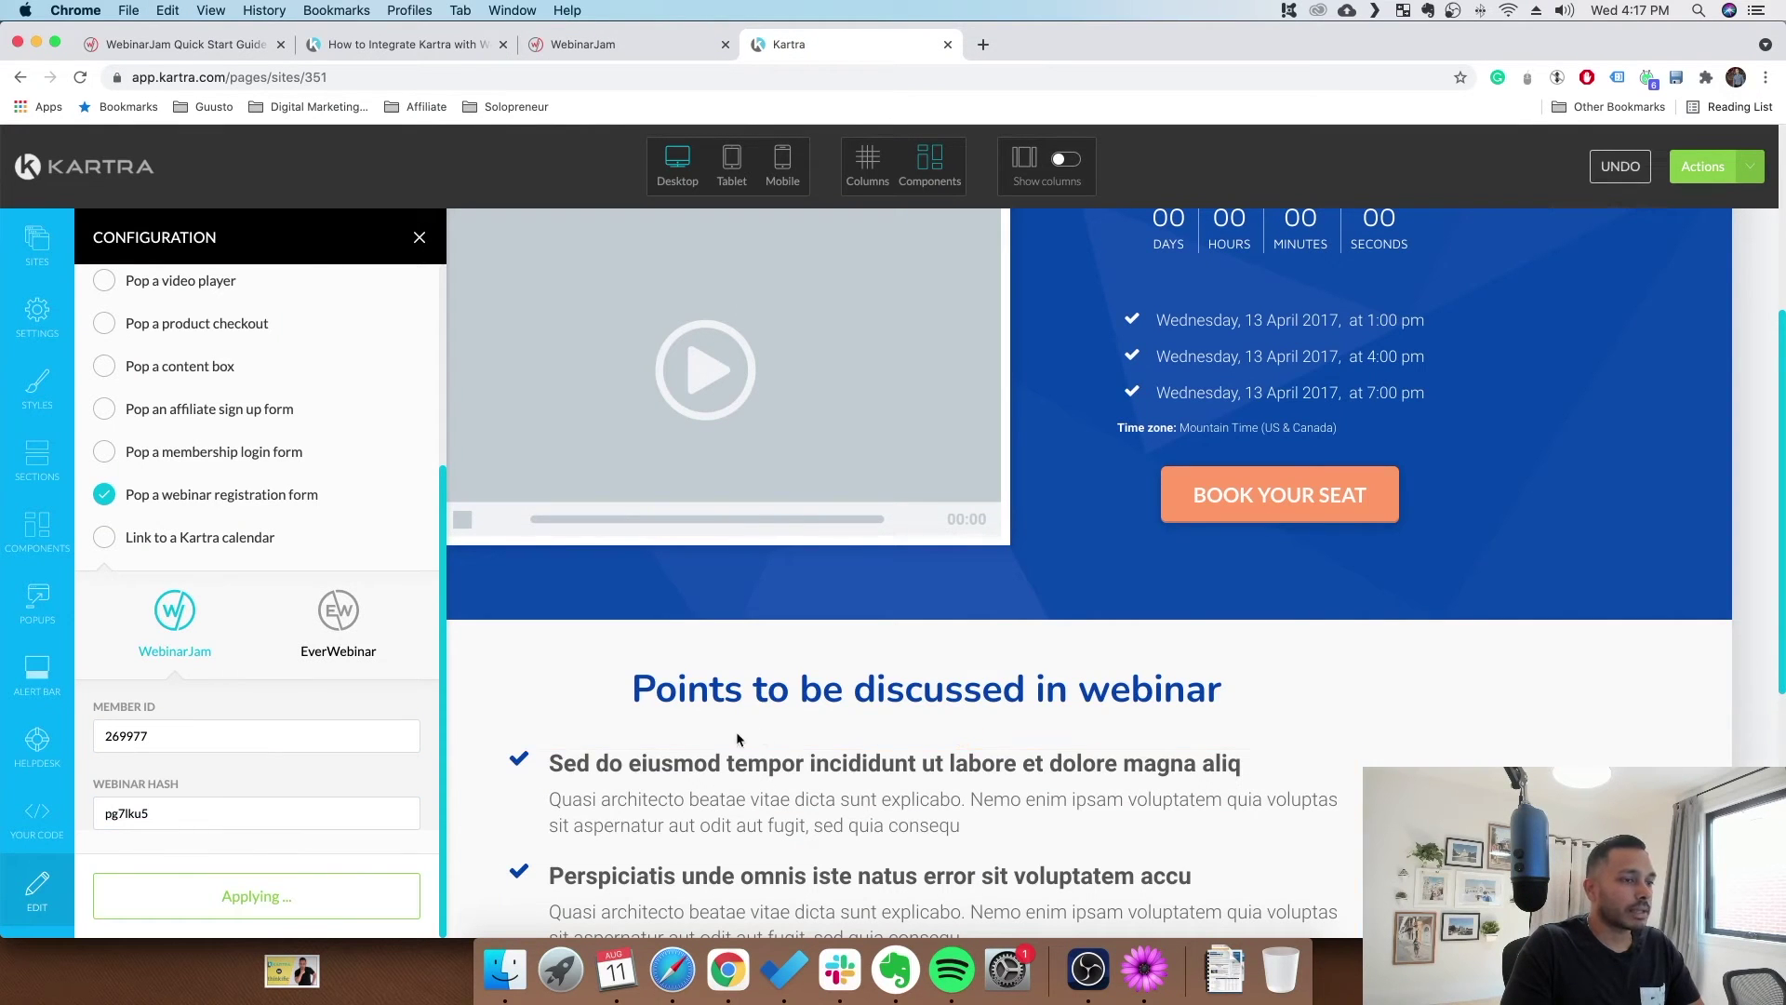
click(1703, 165)
click(1627, 325)
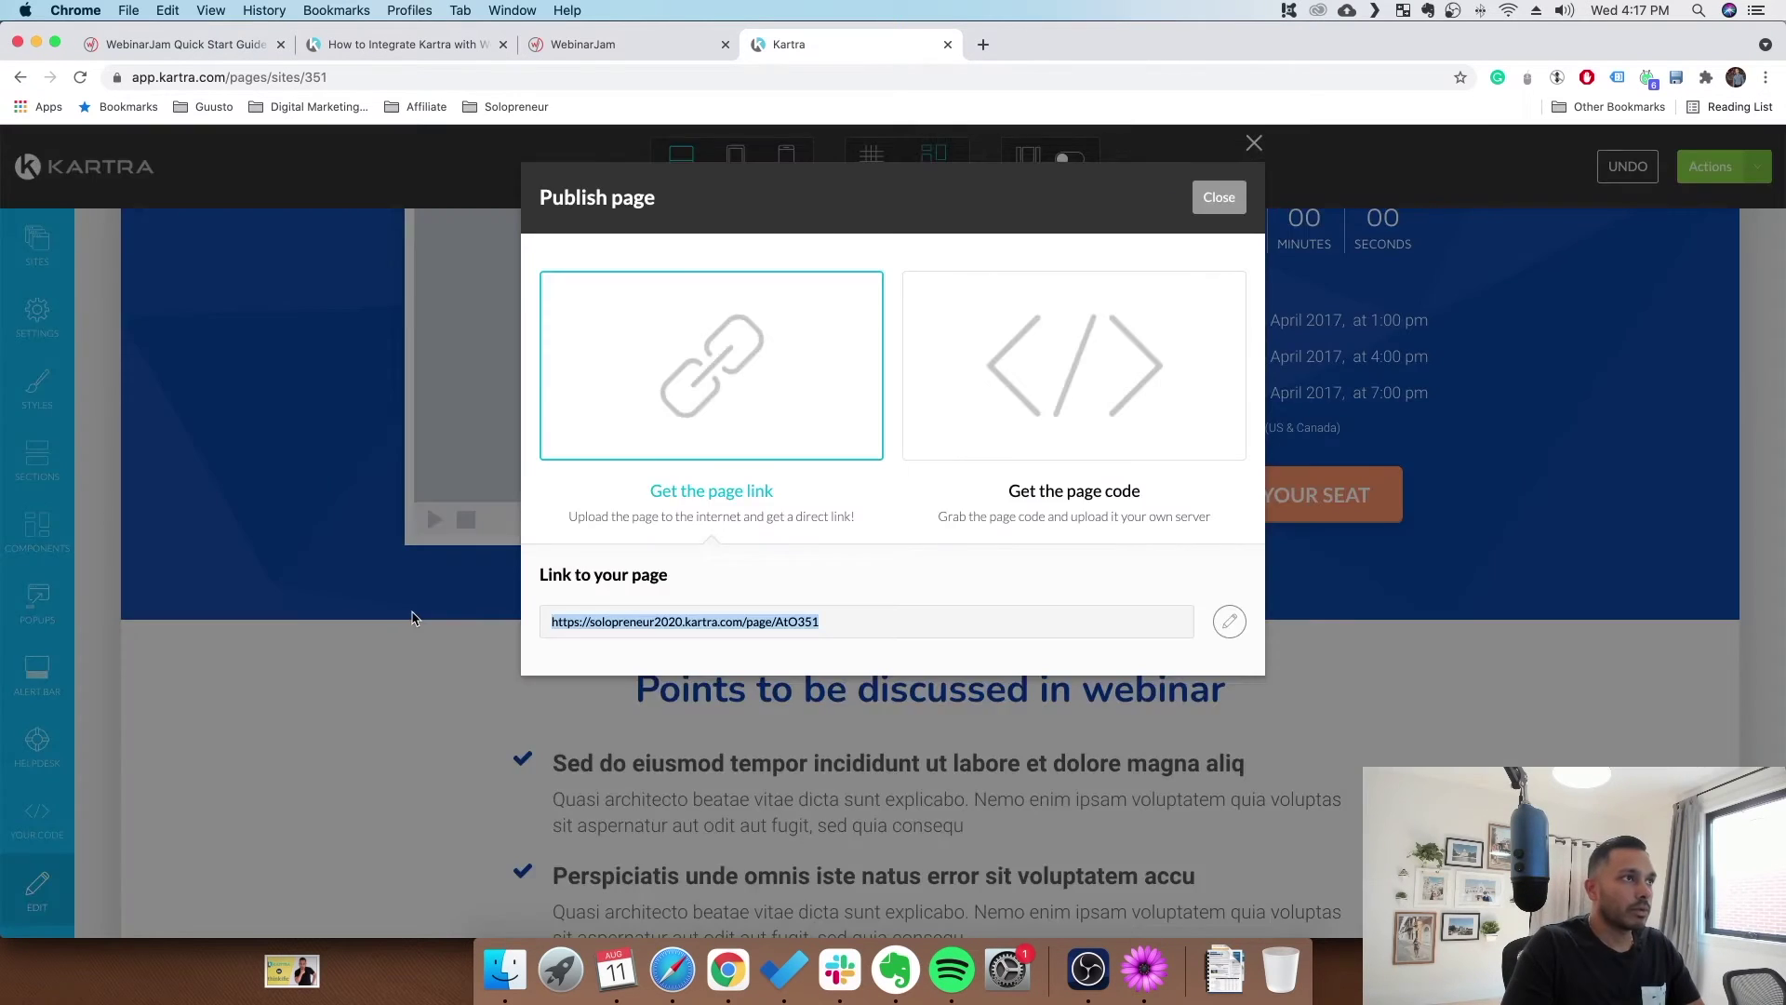
- Open the published page link in a new tab and verify BOOK YOUR SEAT reaches WebinarJam's Test Kartra room
click(1228, 617)
key(super+t)
key(super+v)
key(Return)
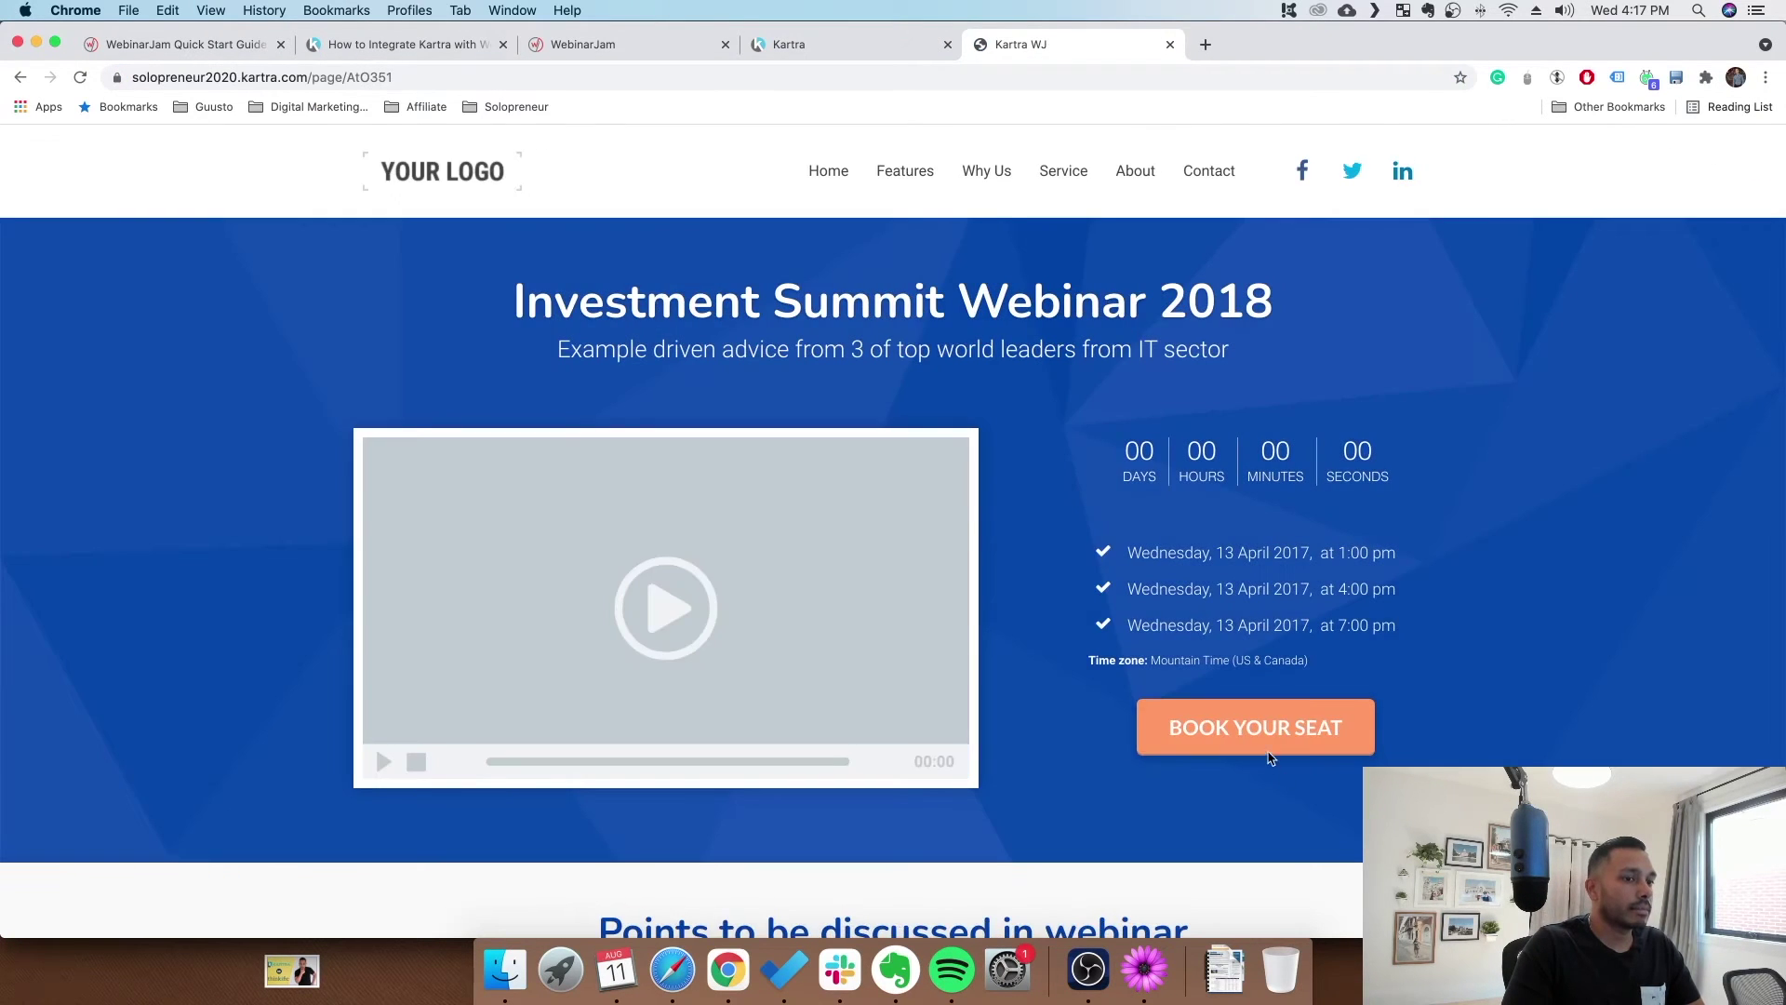
click(1266, 750)
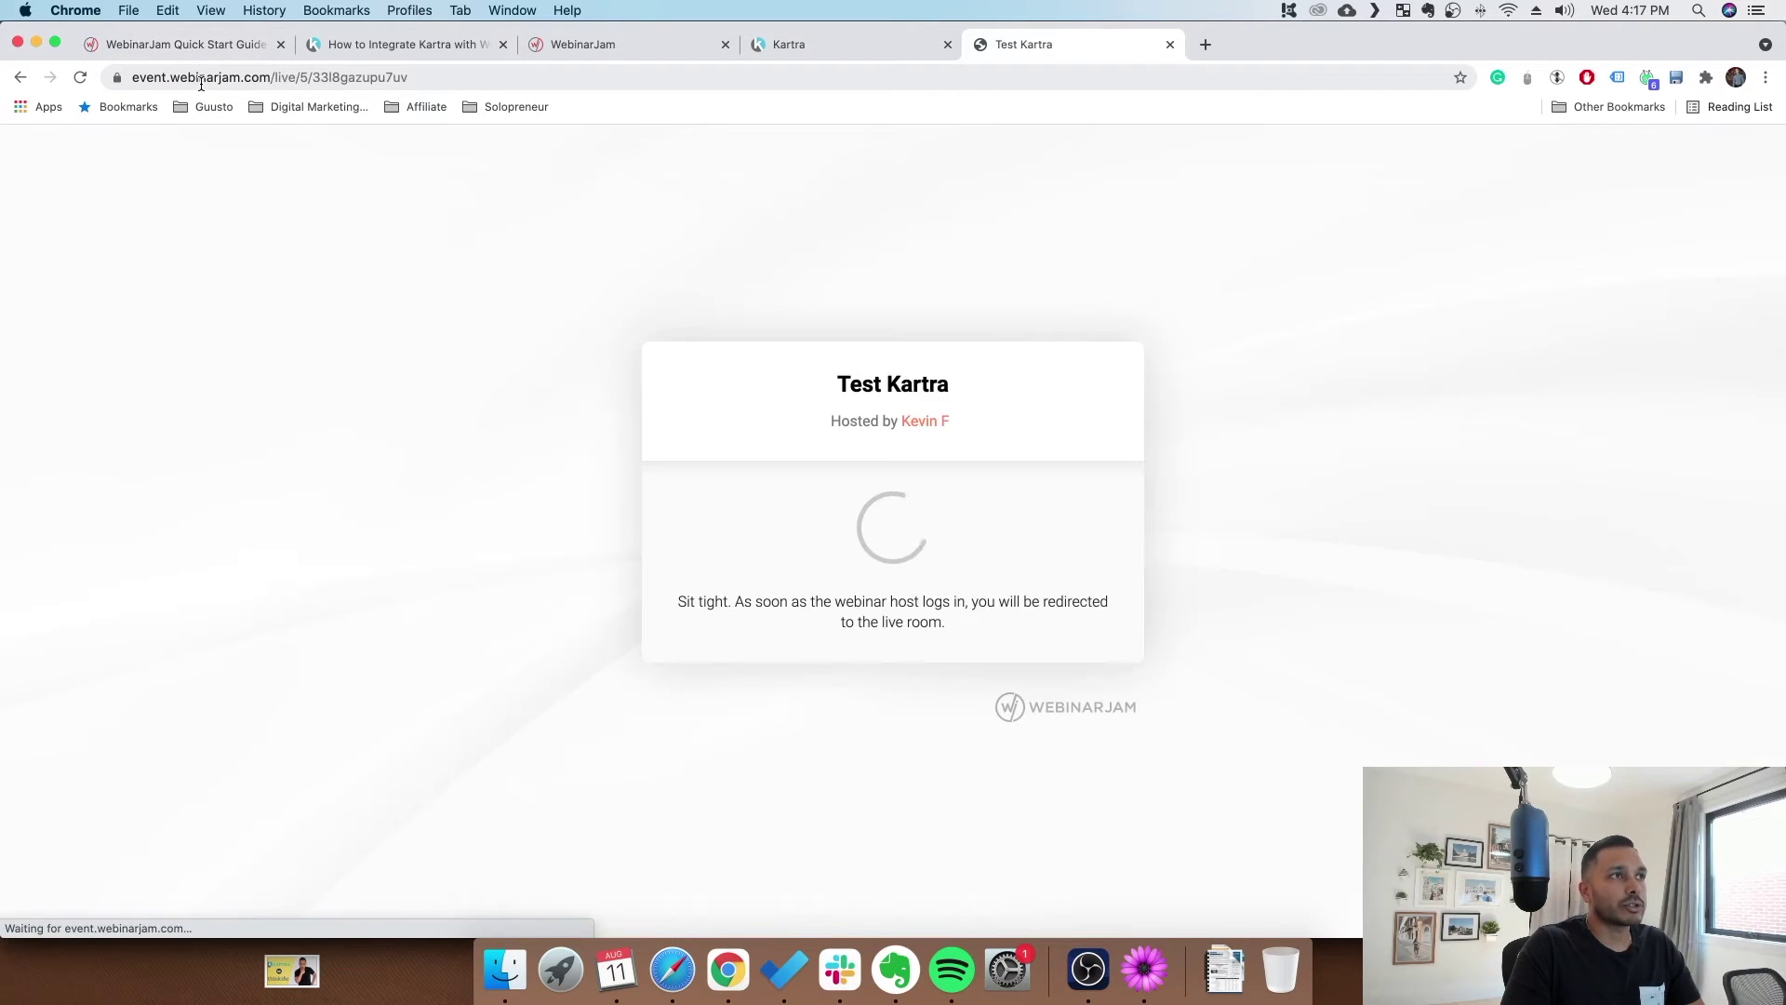
key(super+w)
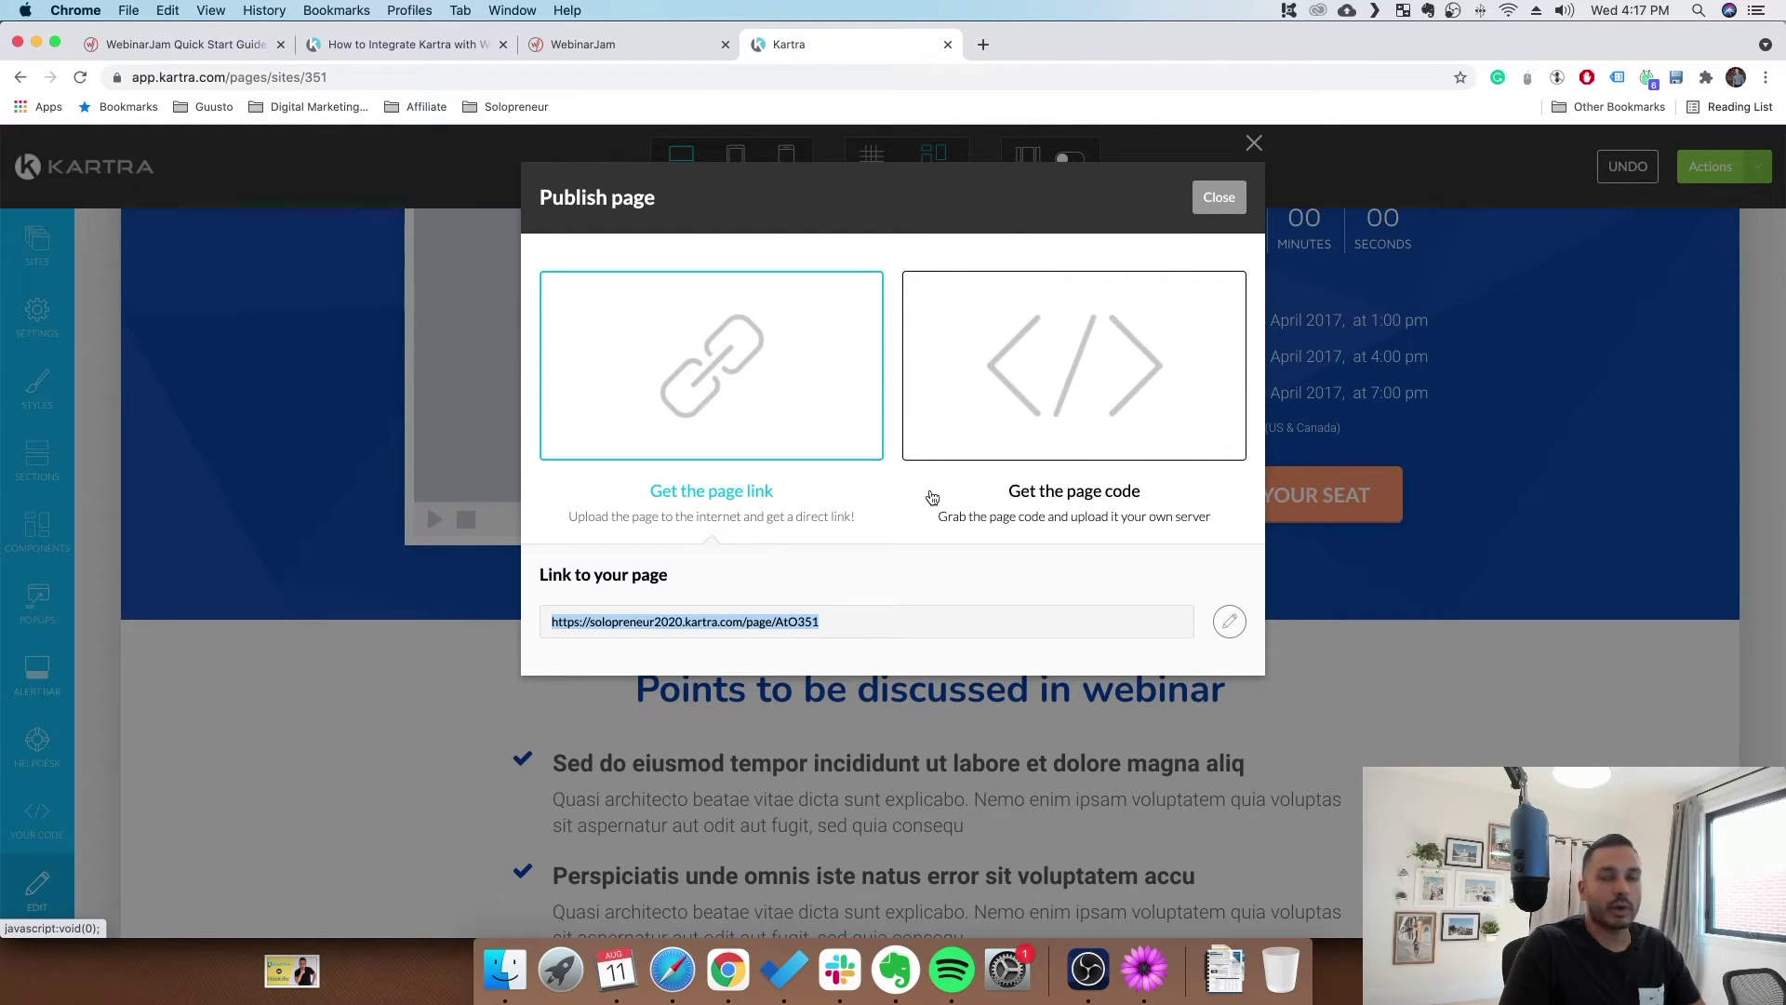
- Close WebinarJam's Advanced integration dialog to reveal the webinar list, then return to Kartra
click(649, 48)
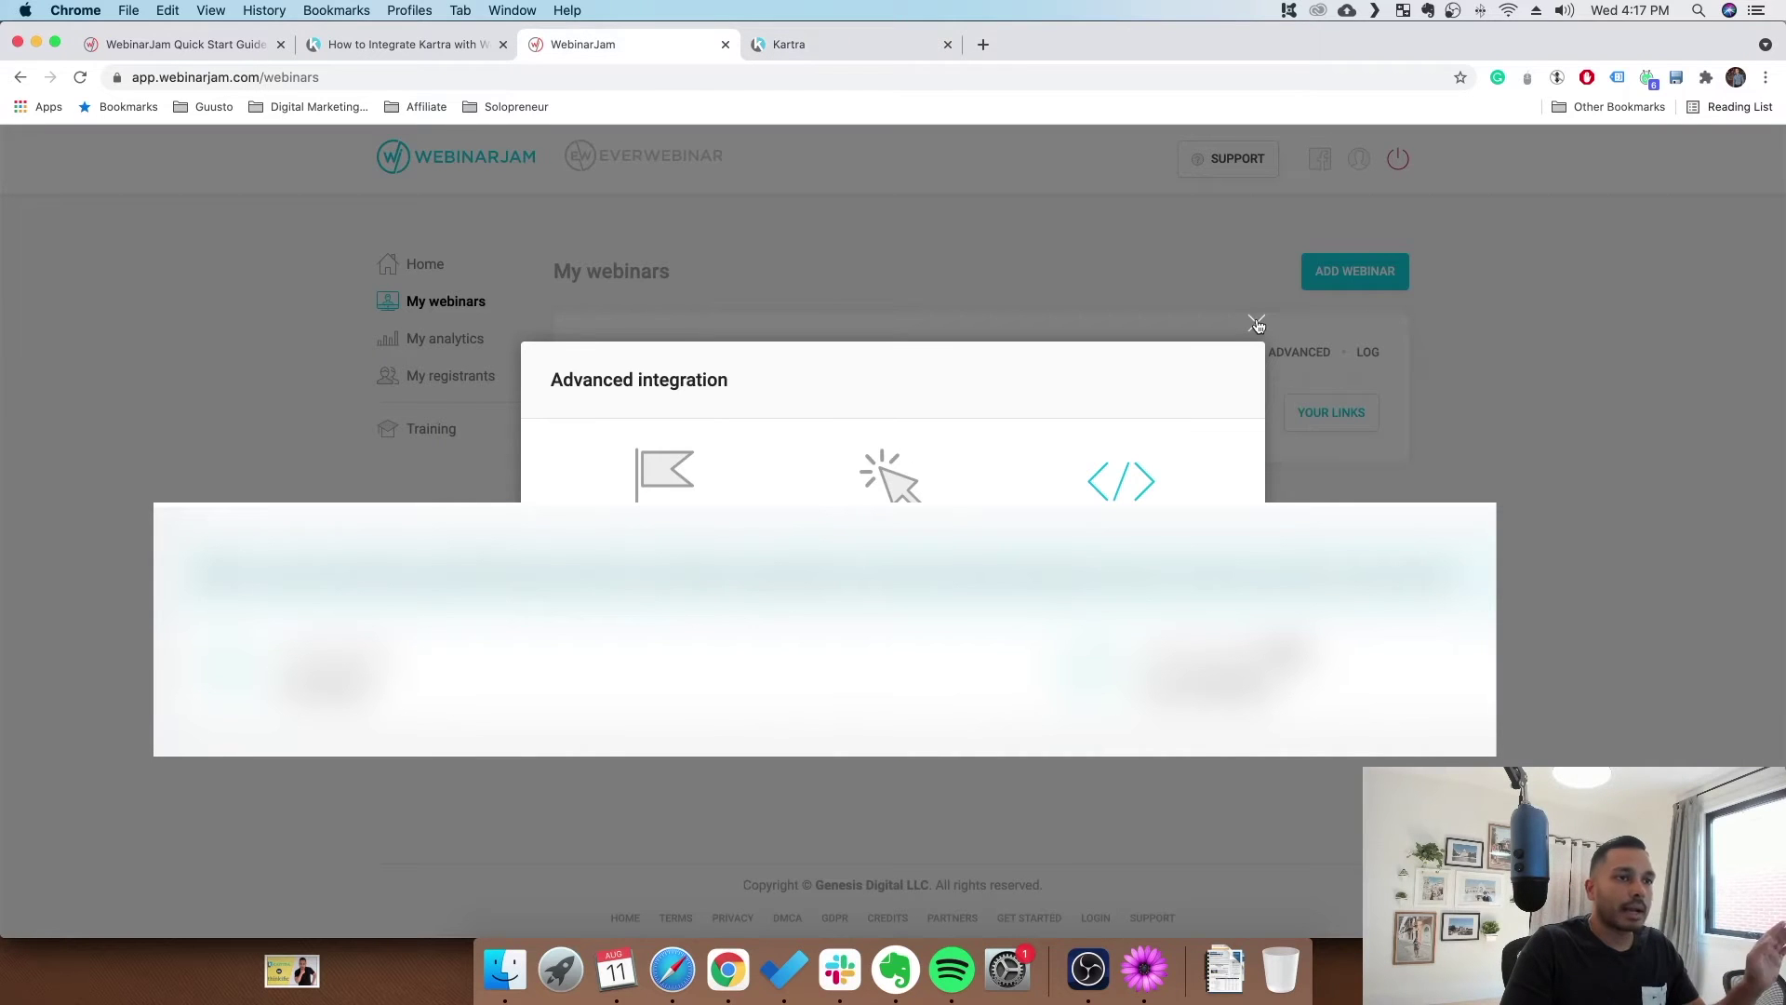
click(1257, 323)
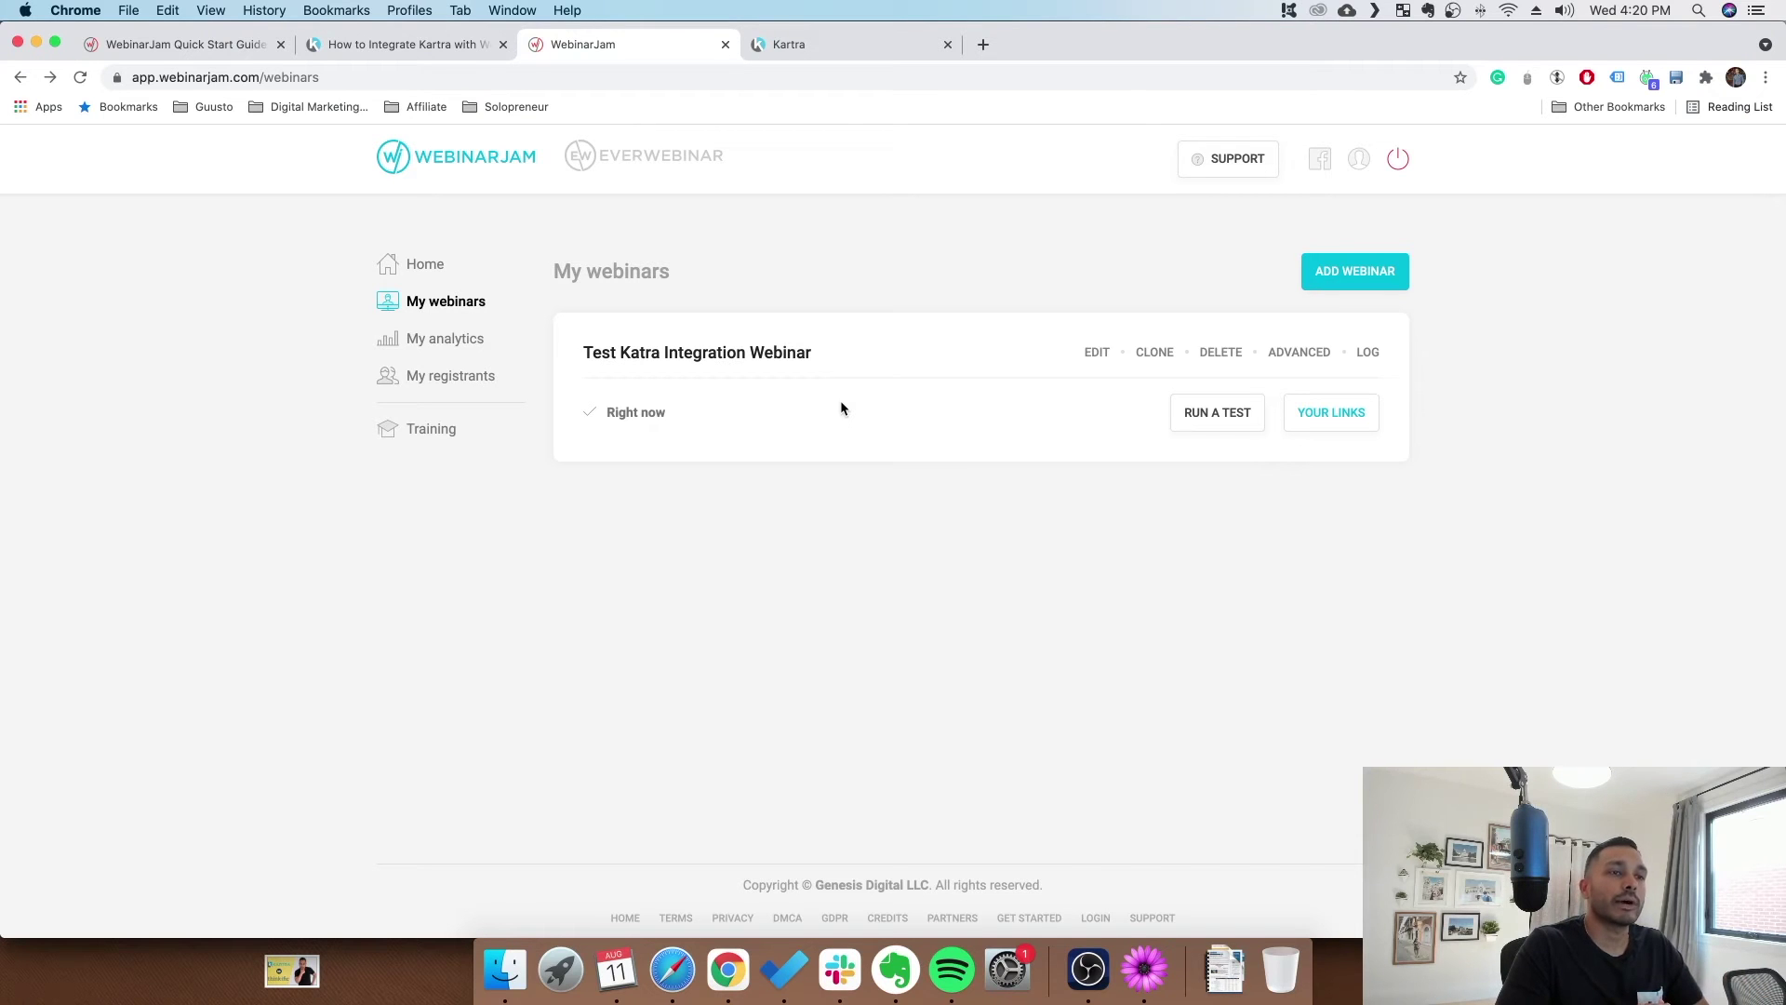
click(833, 45)
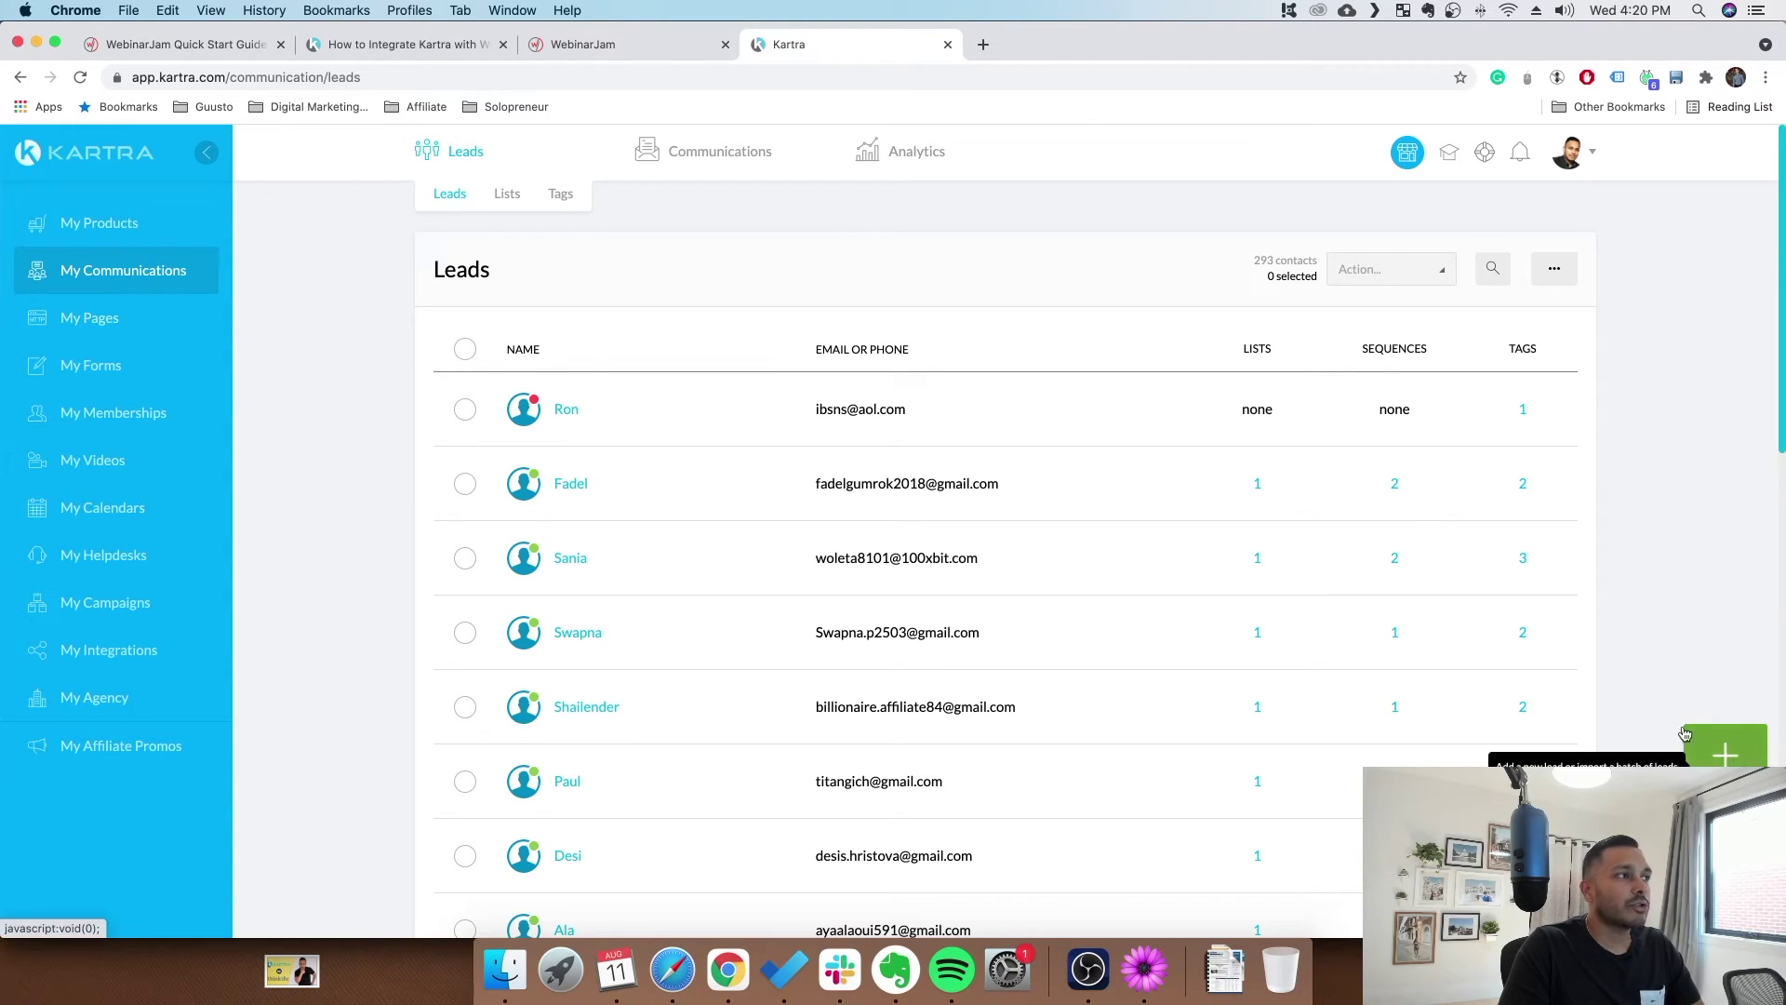
- Look over Kartra's lead lists, cancel a new-list dialog, and open the Tags page
click(507, 196)
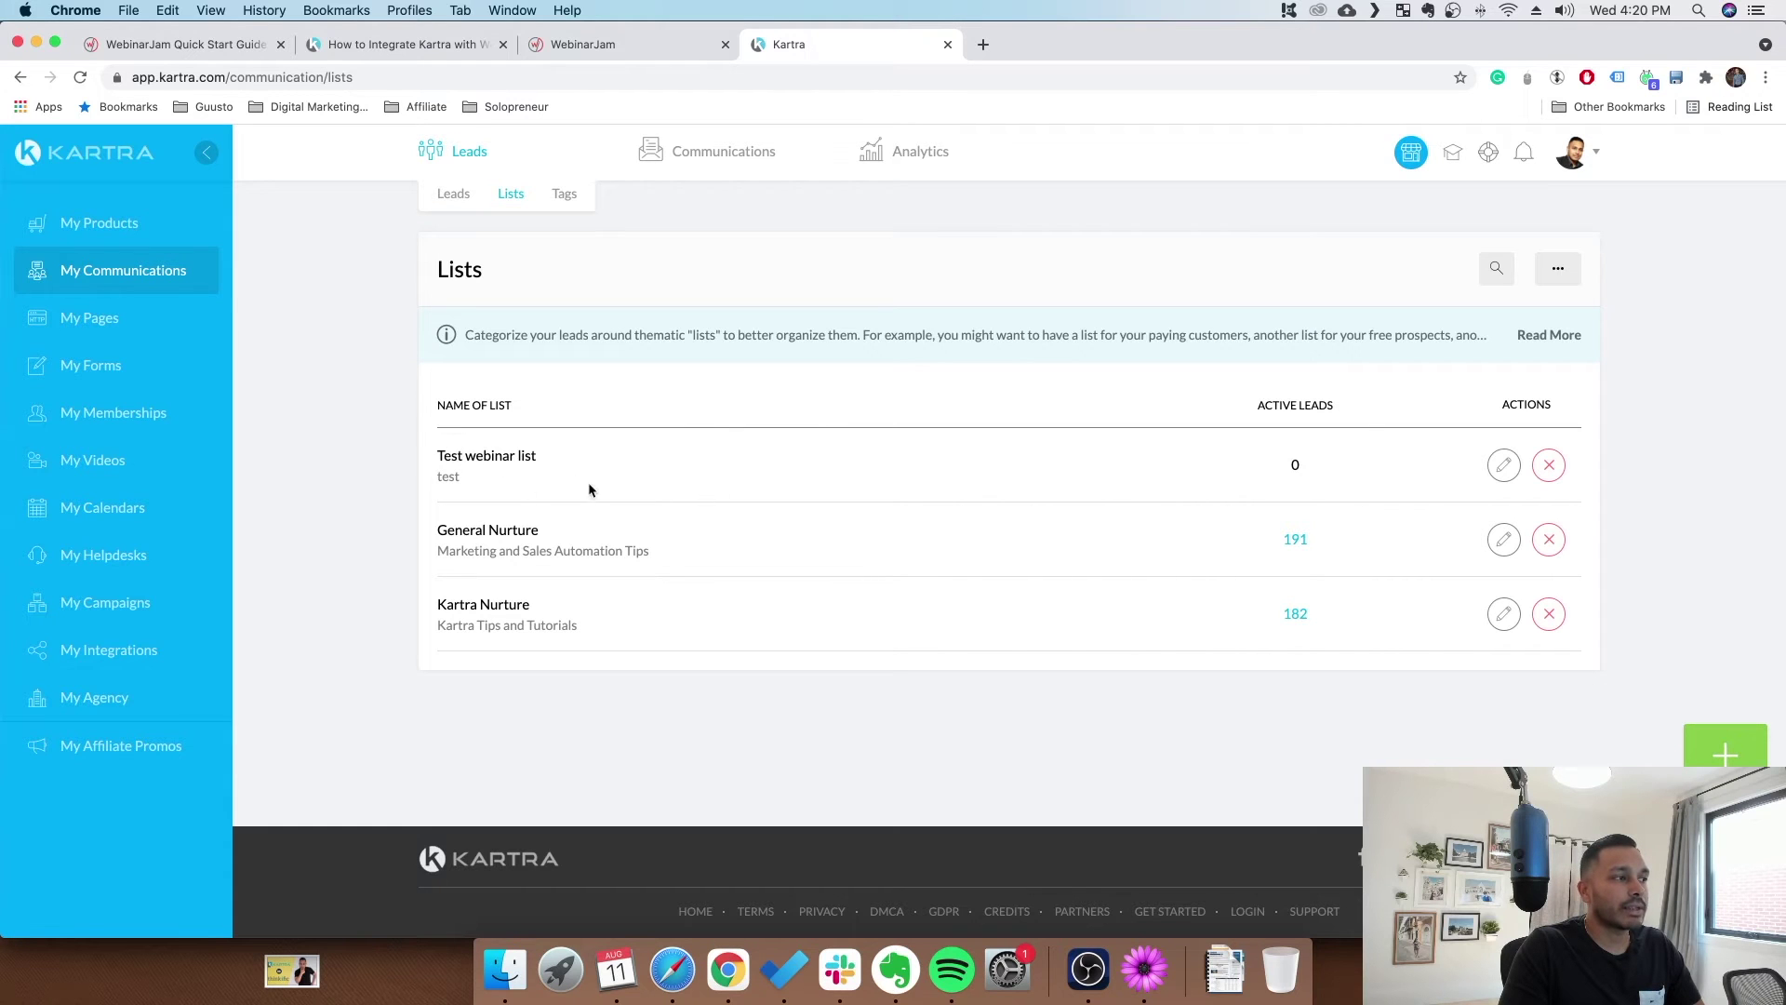
click(1721, 744)
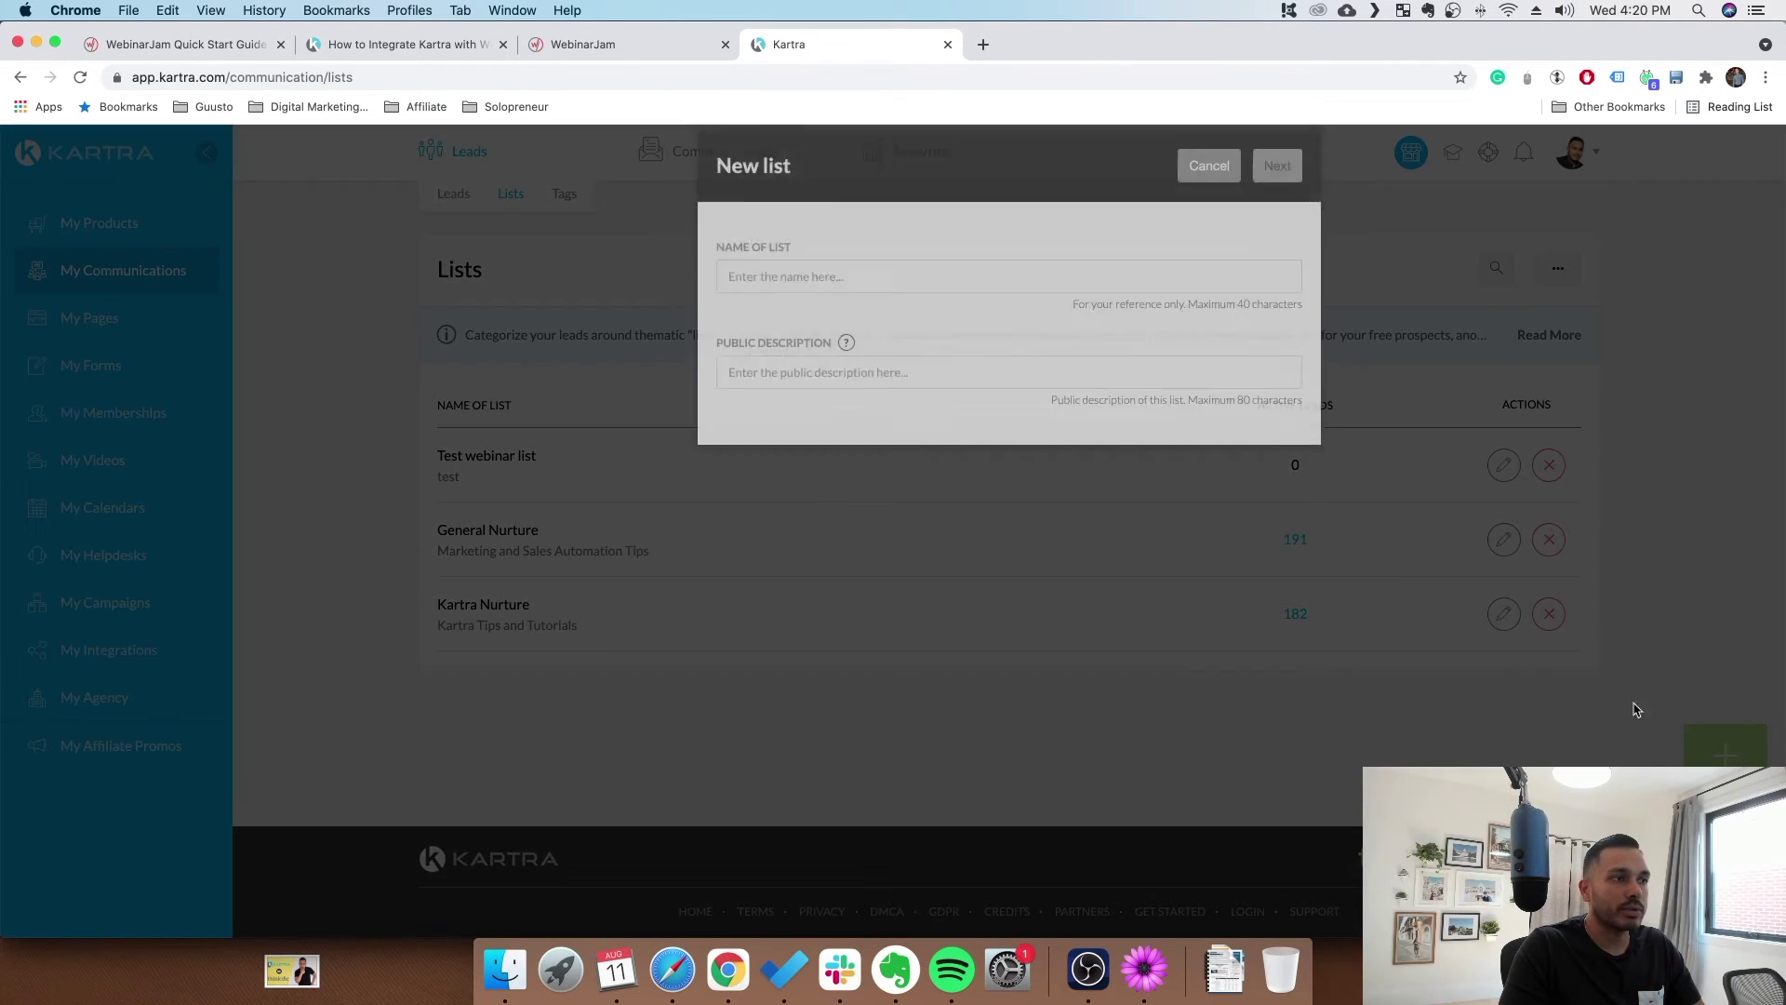
click(1209, 198)
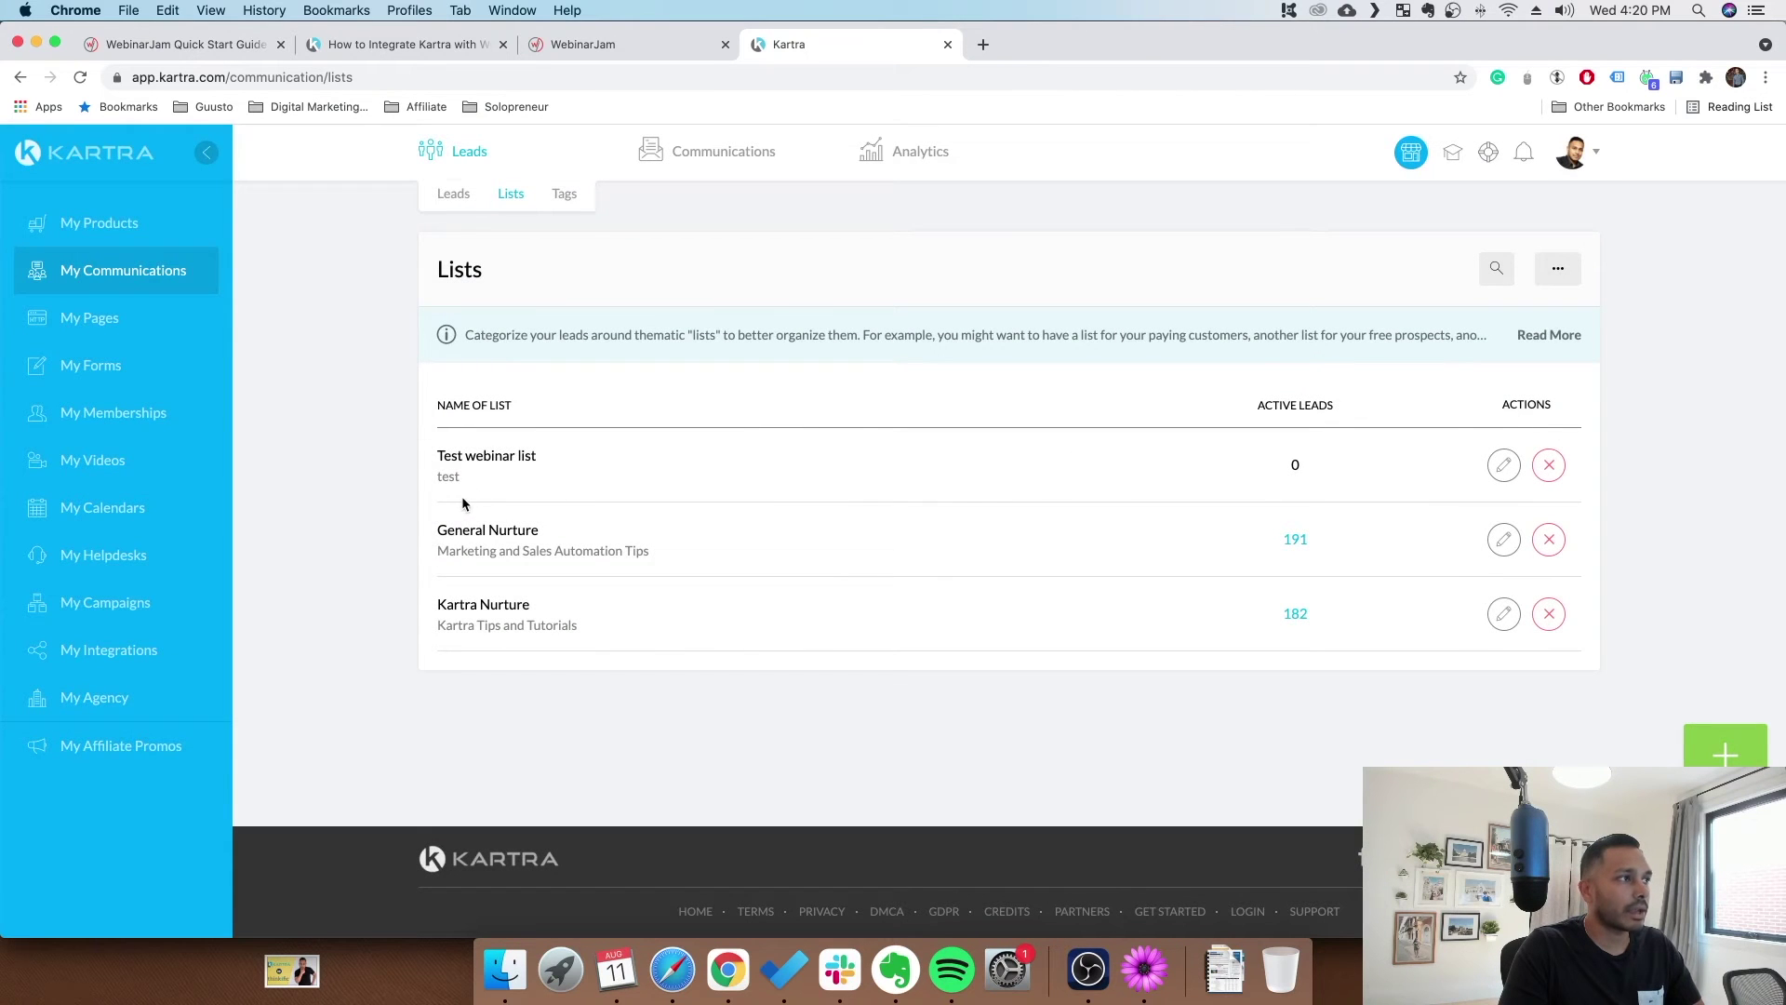
click(564, 195)
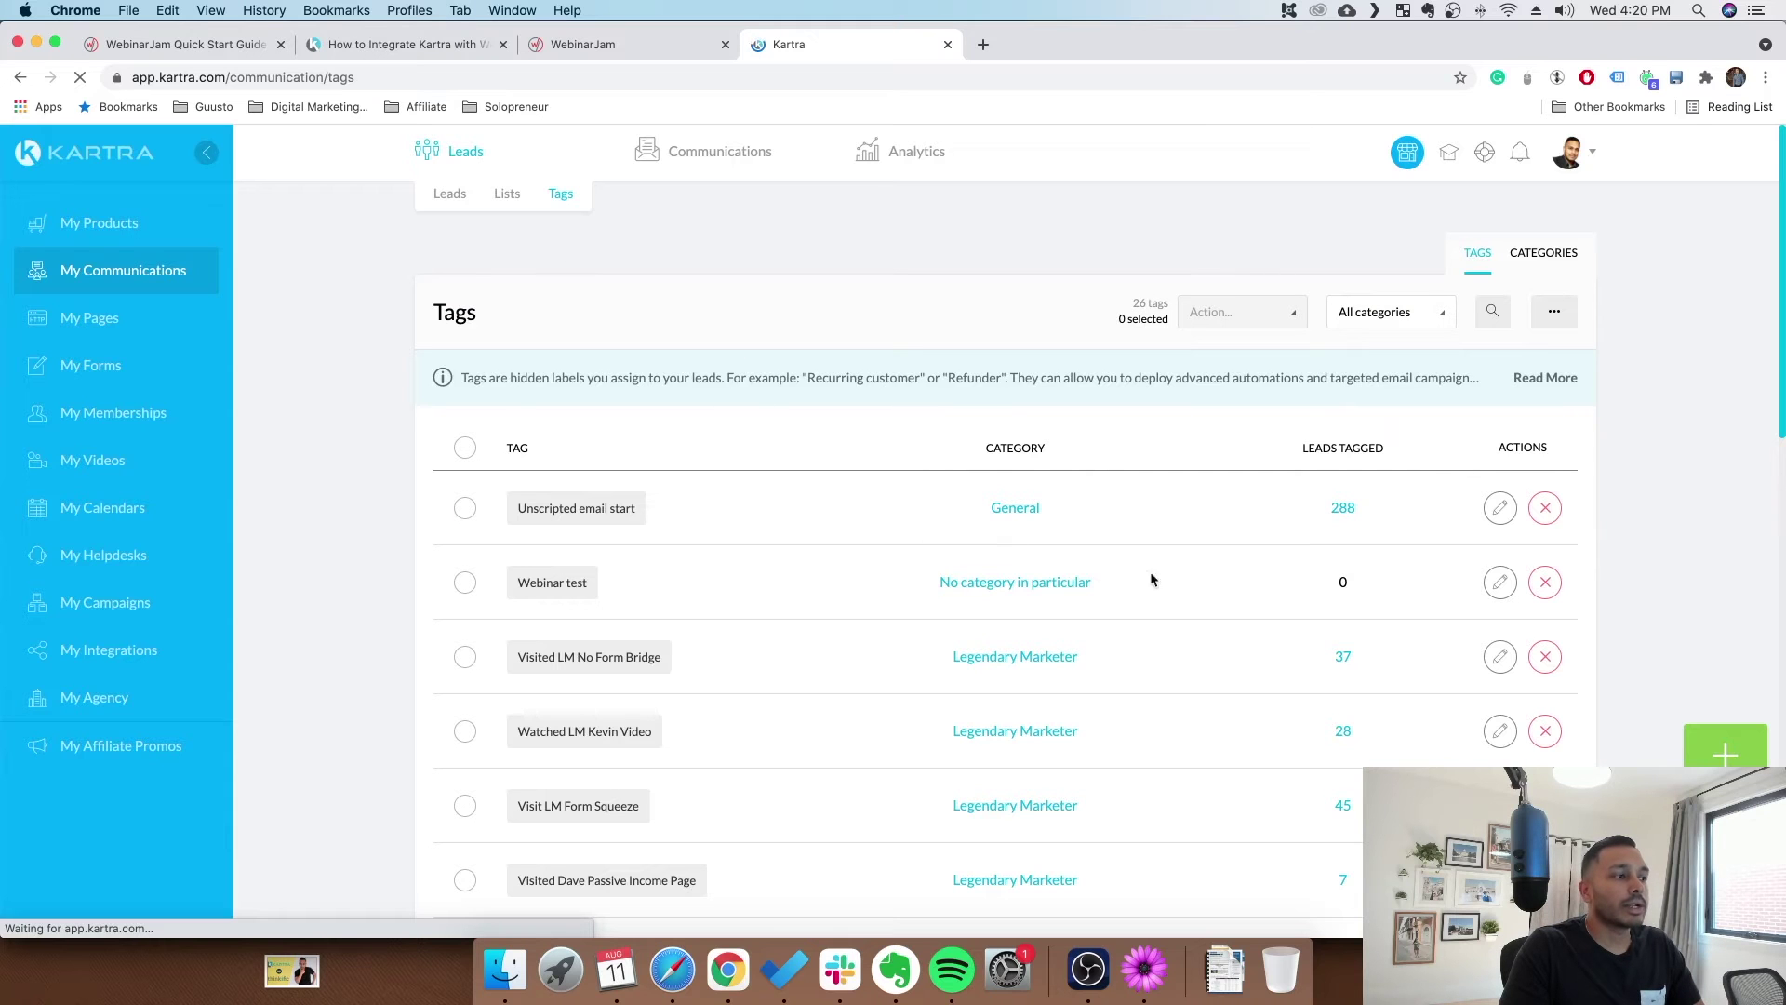
- Create the tag 'Webinar Test - Registered' with description 'registered' and no category
click(1735, 763)
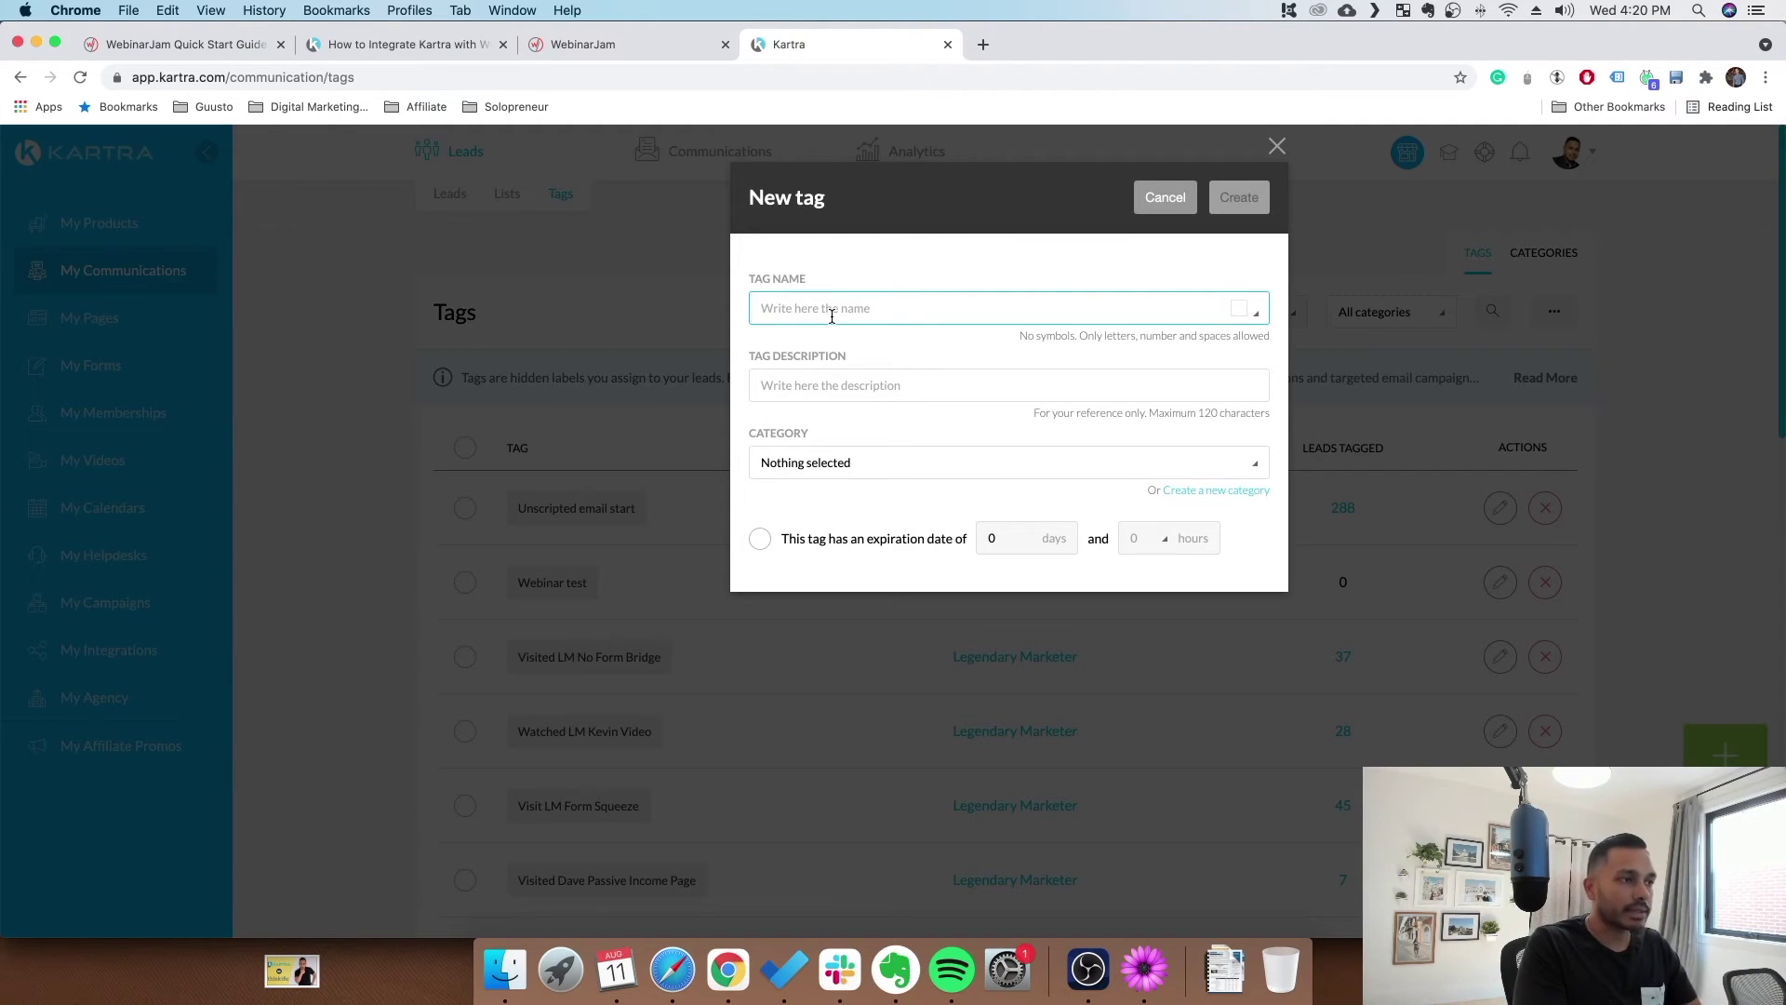
text(Webinar Test - Registered)
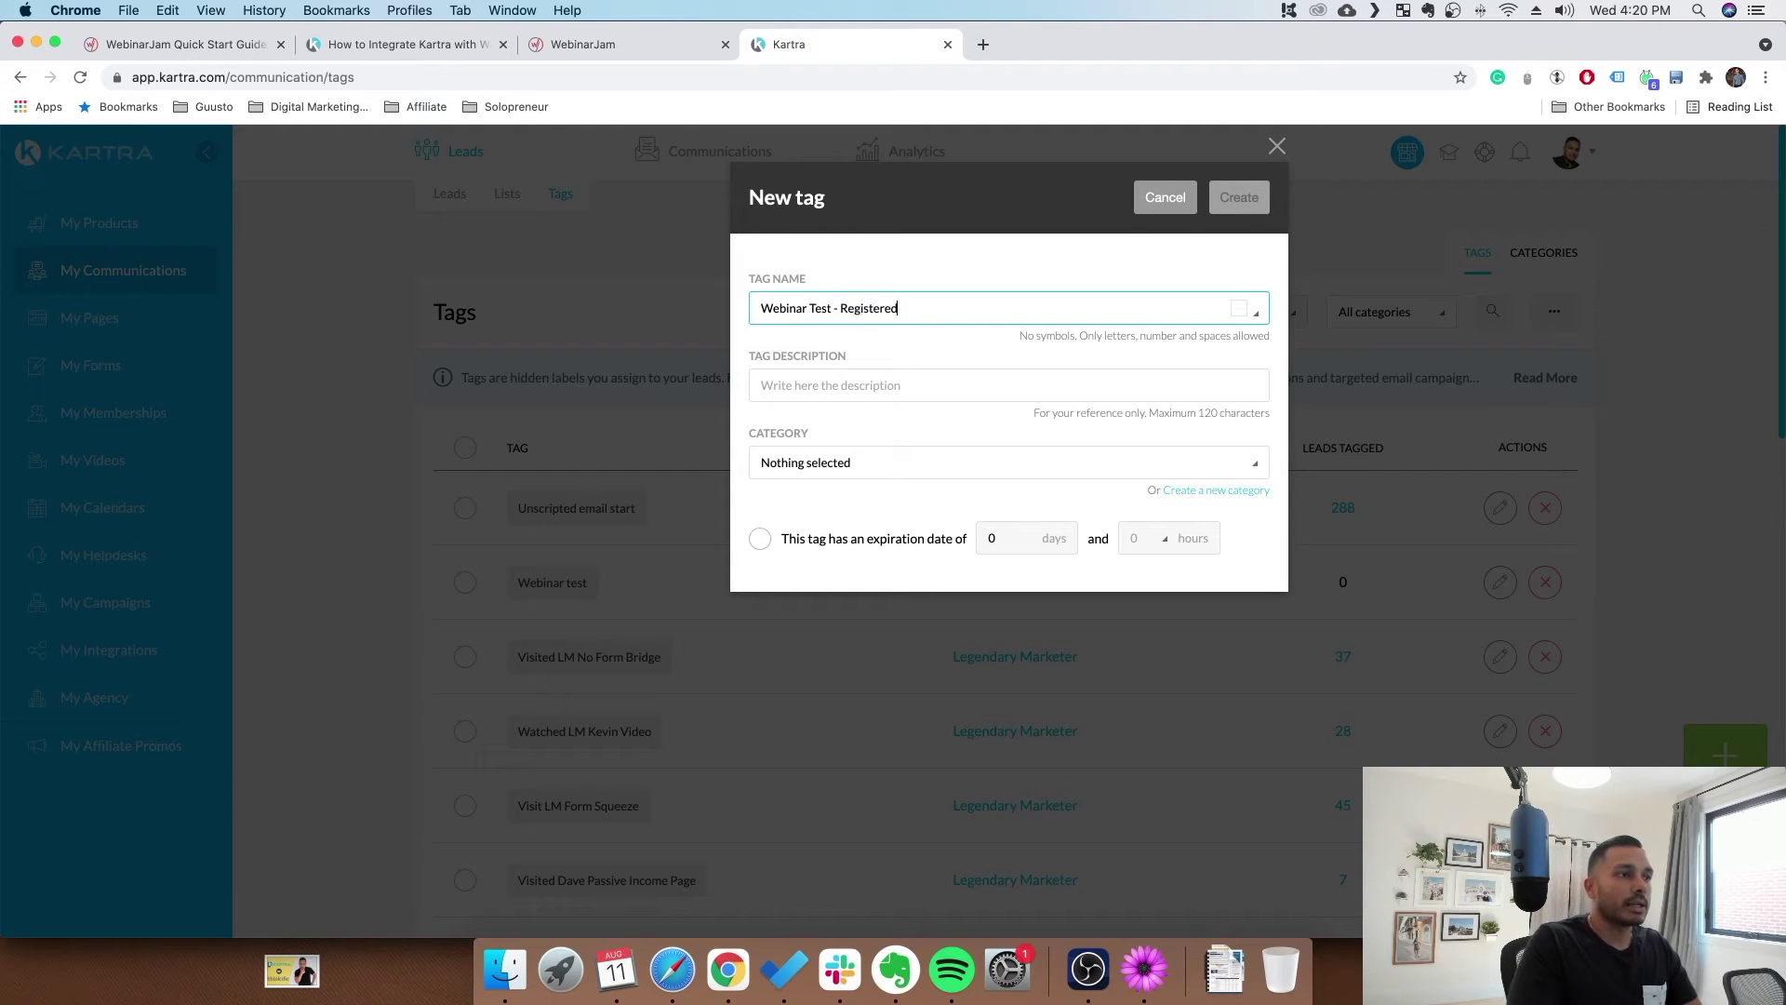
click(772, 385)
text(regis)
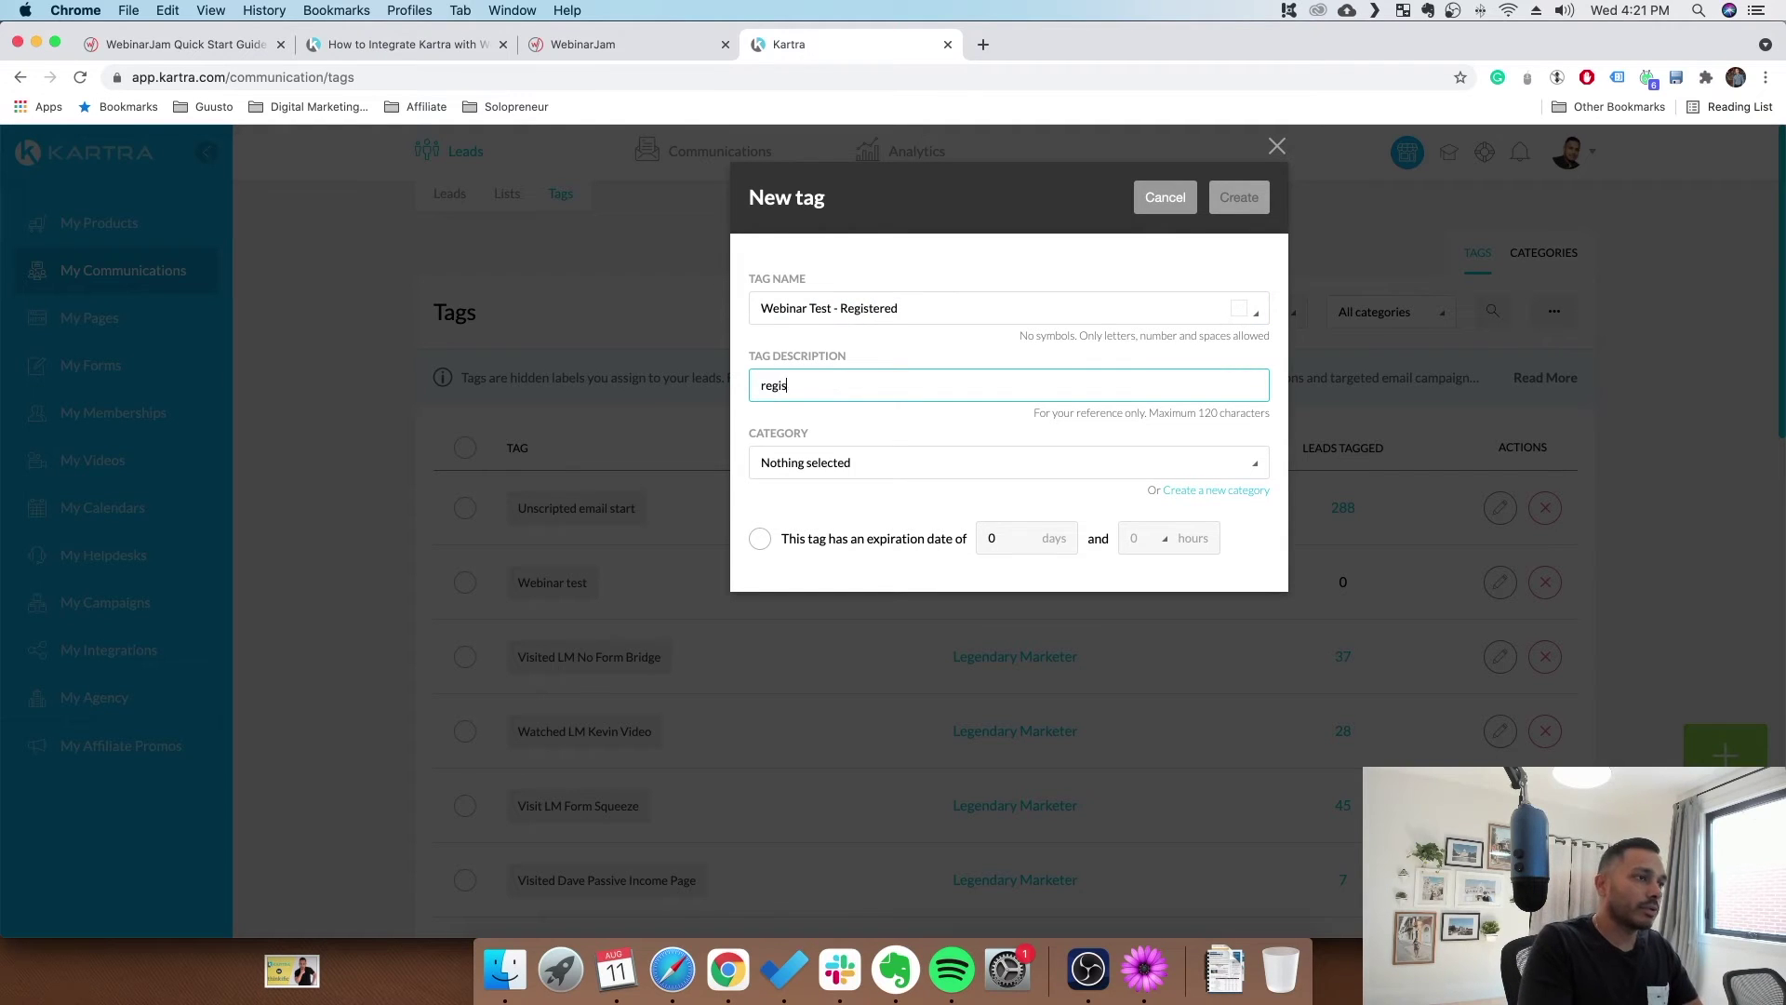
text(tered)
click(969, 470)
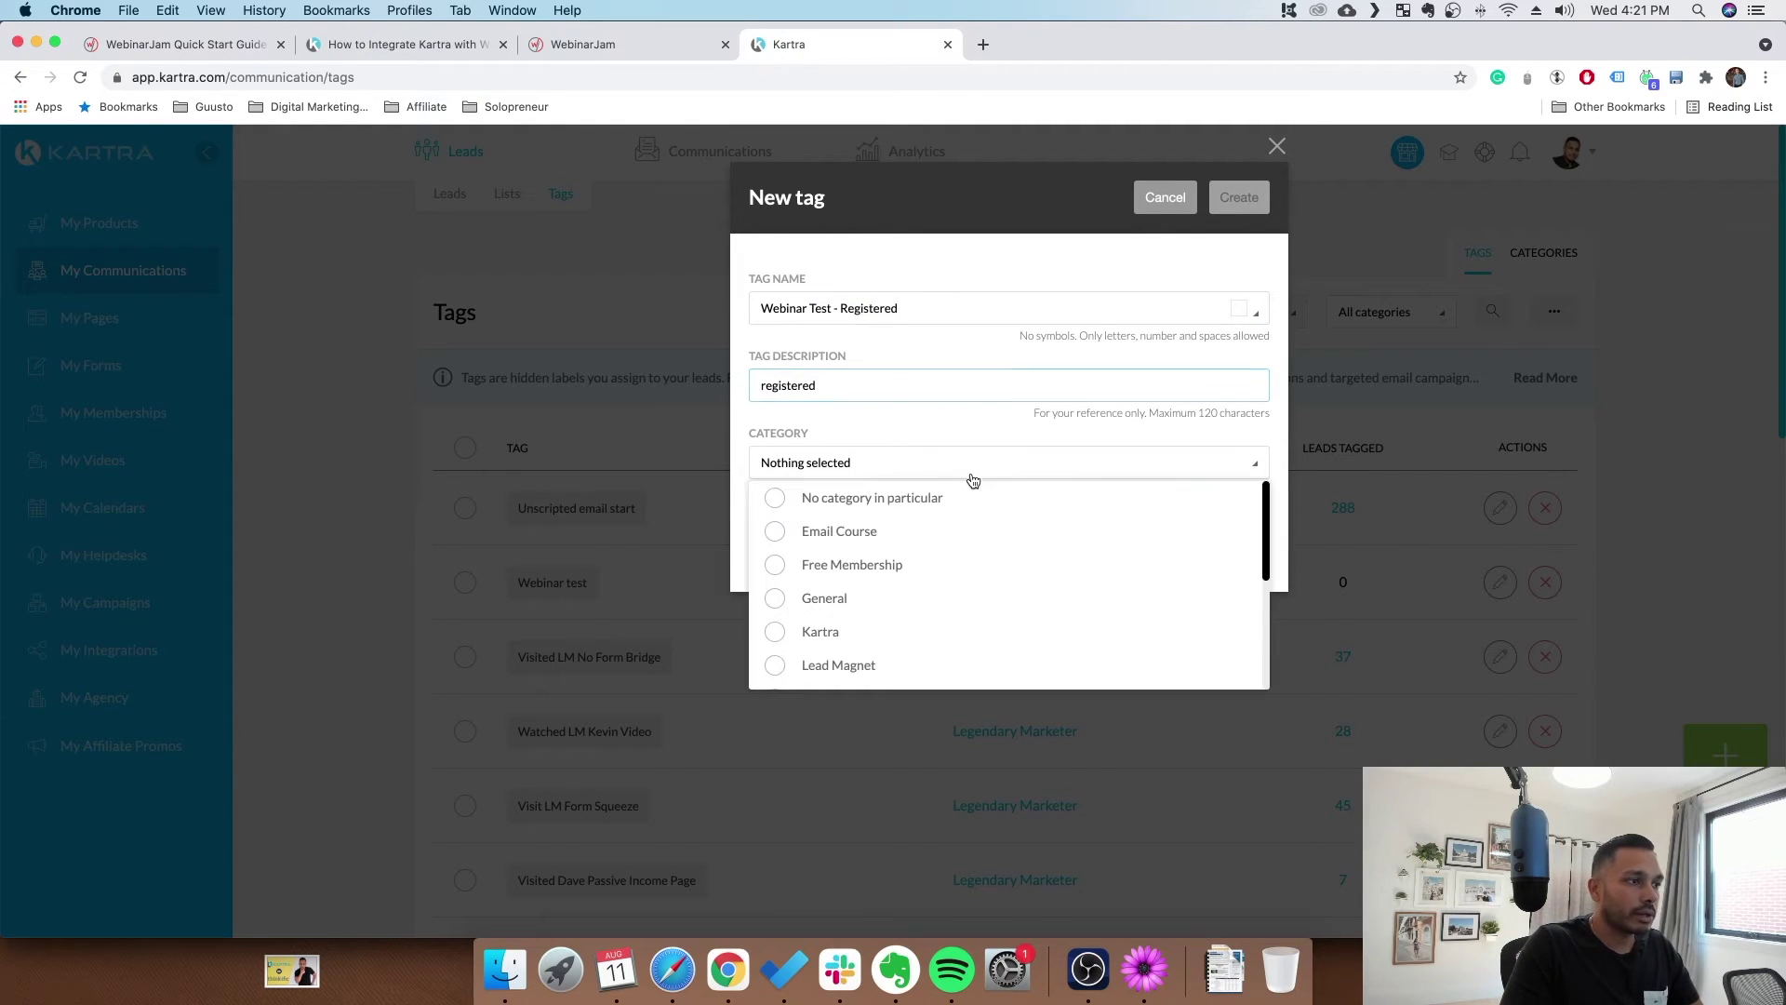
click(869, 497)
click(1240, 207)
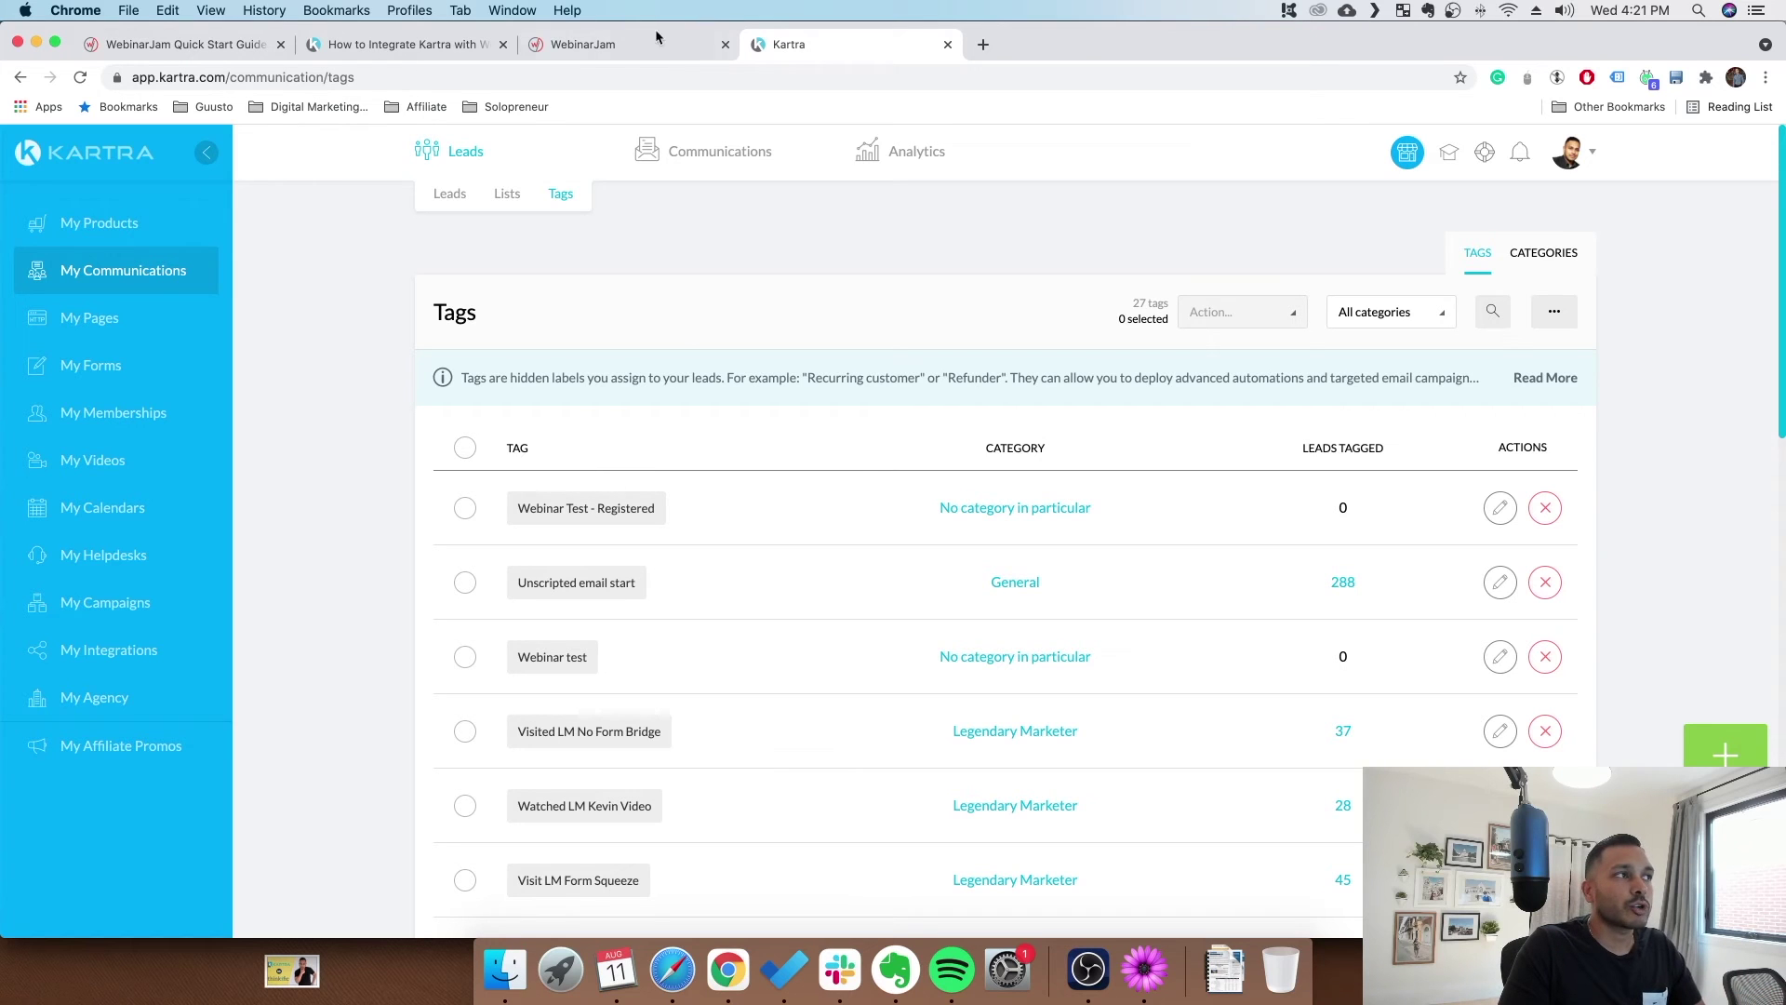
- Edit the test webinar in Full configuration, keep the Right now schedule, and open the Email autoresponder integration
click(642, 48)
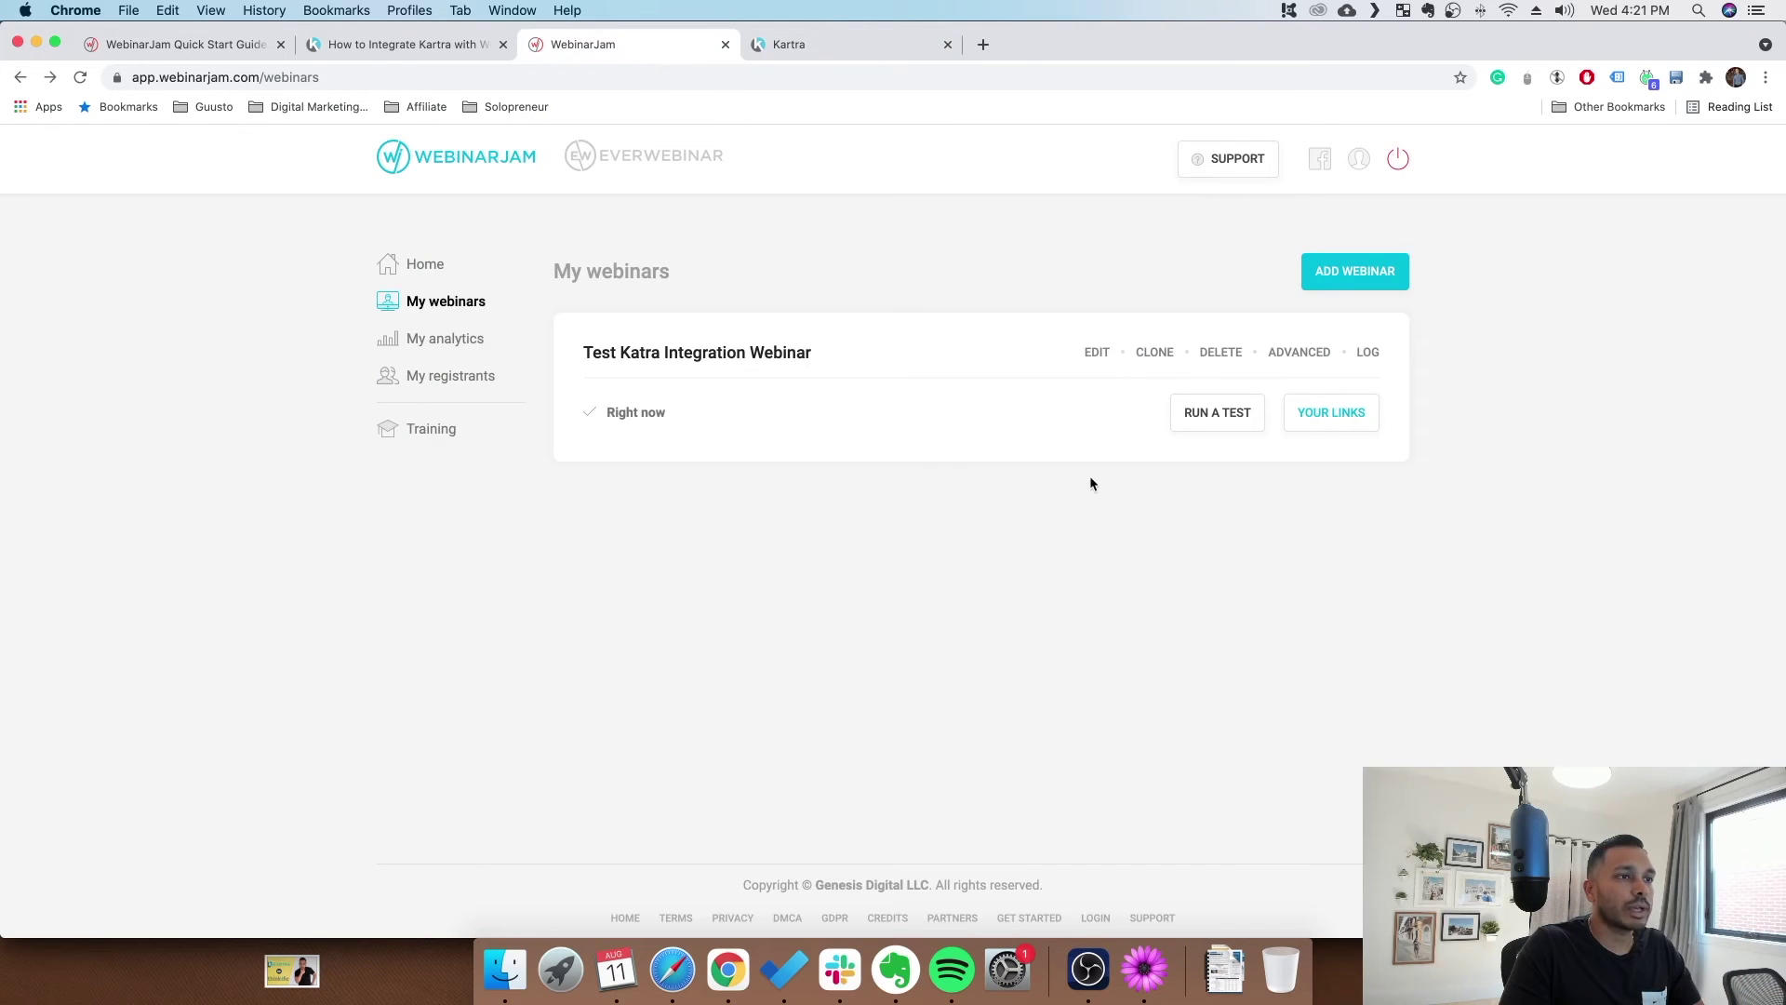
click(1096, 353)
click(1171, 414)
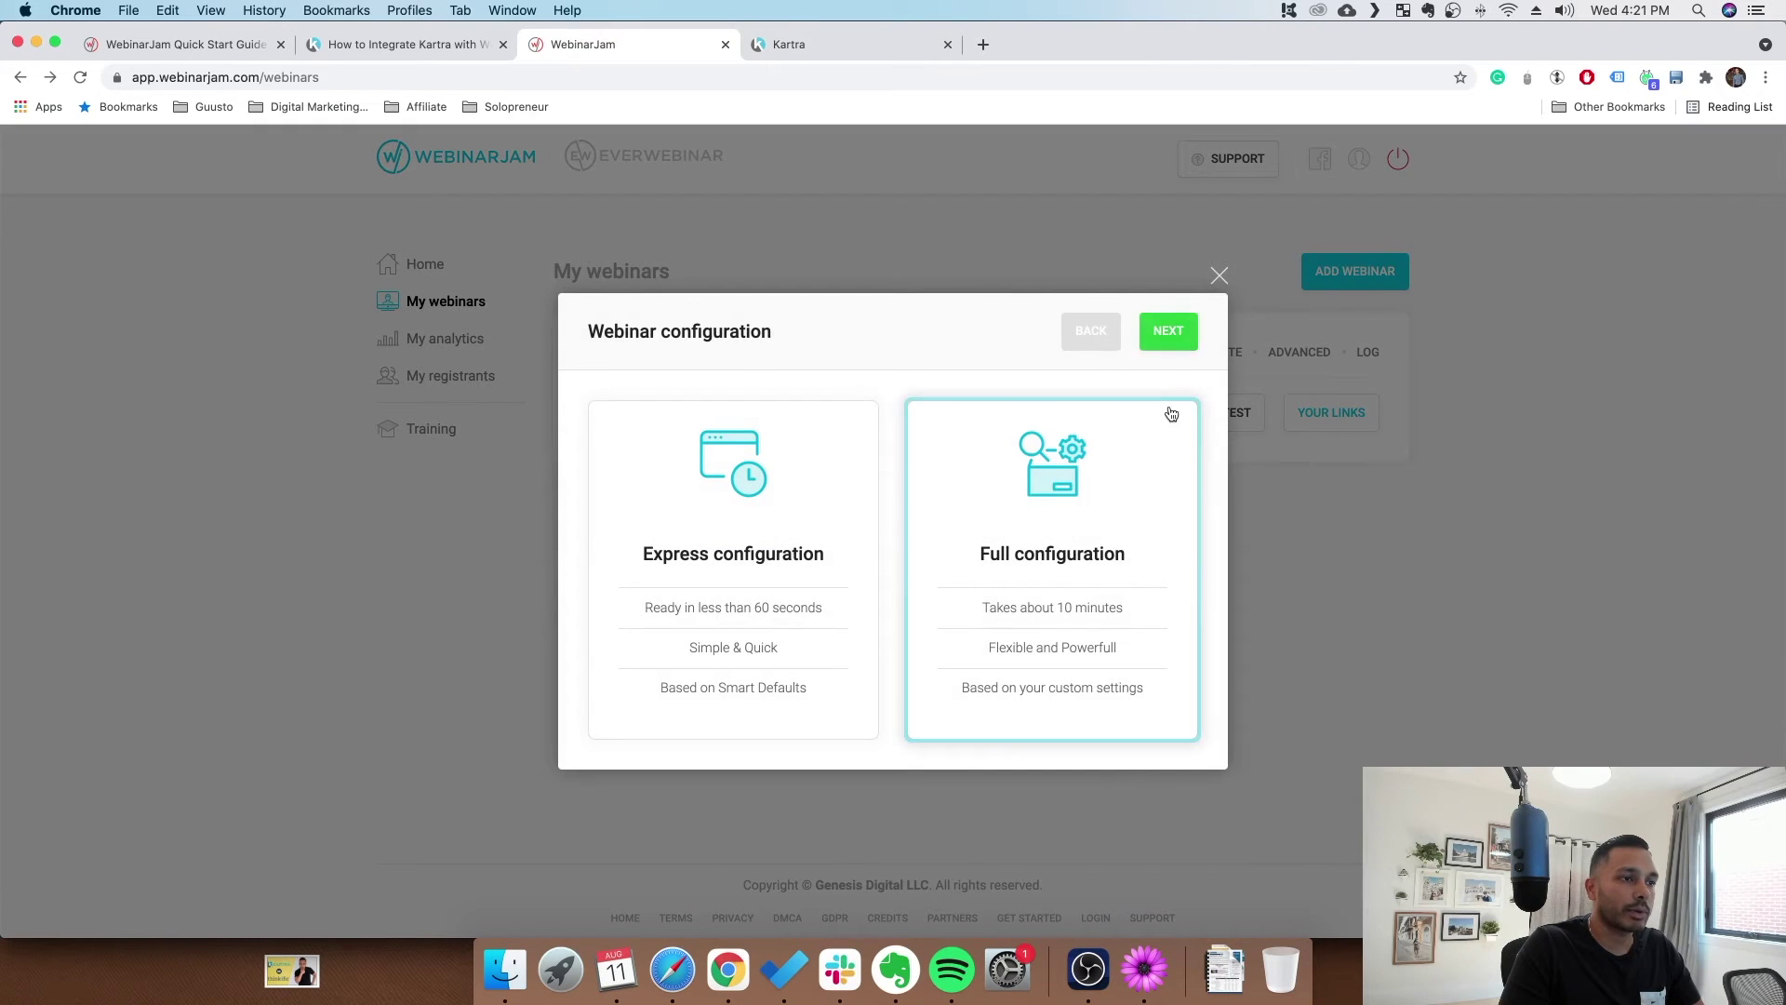
click(1169, 332)
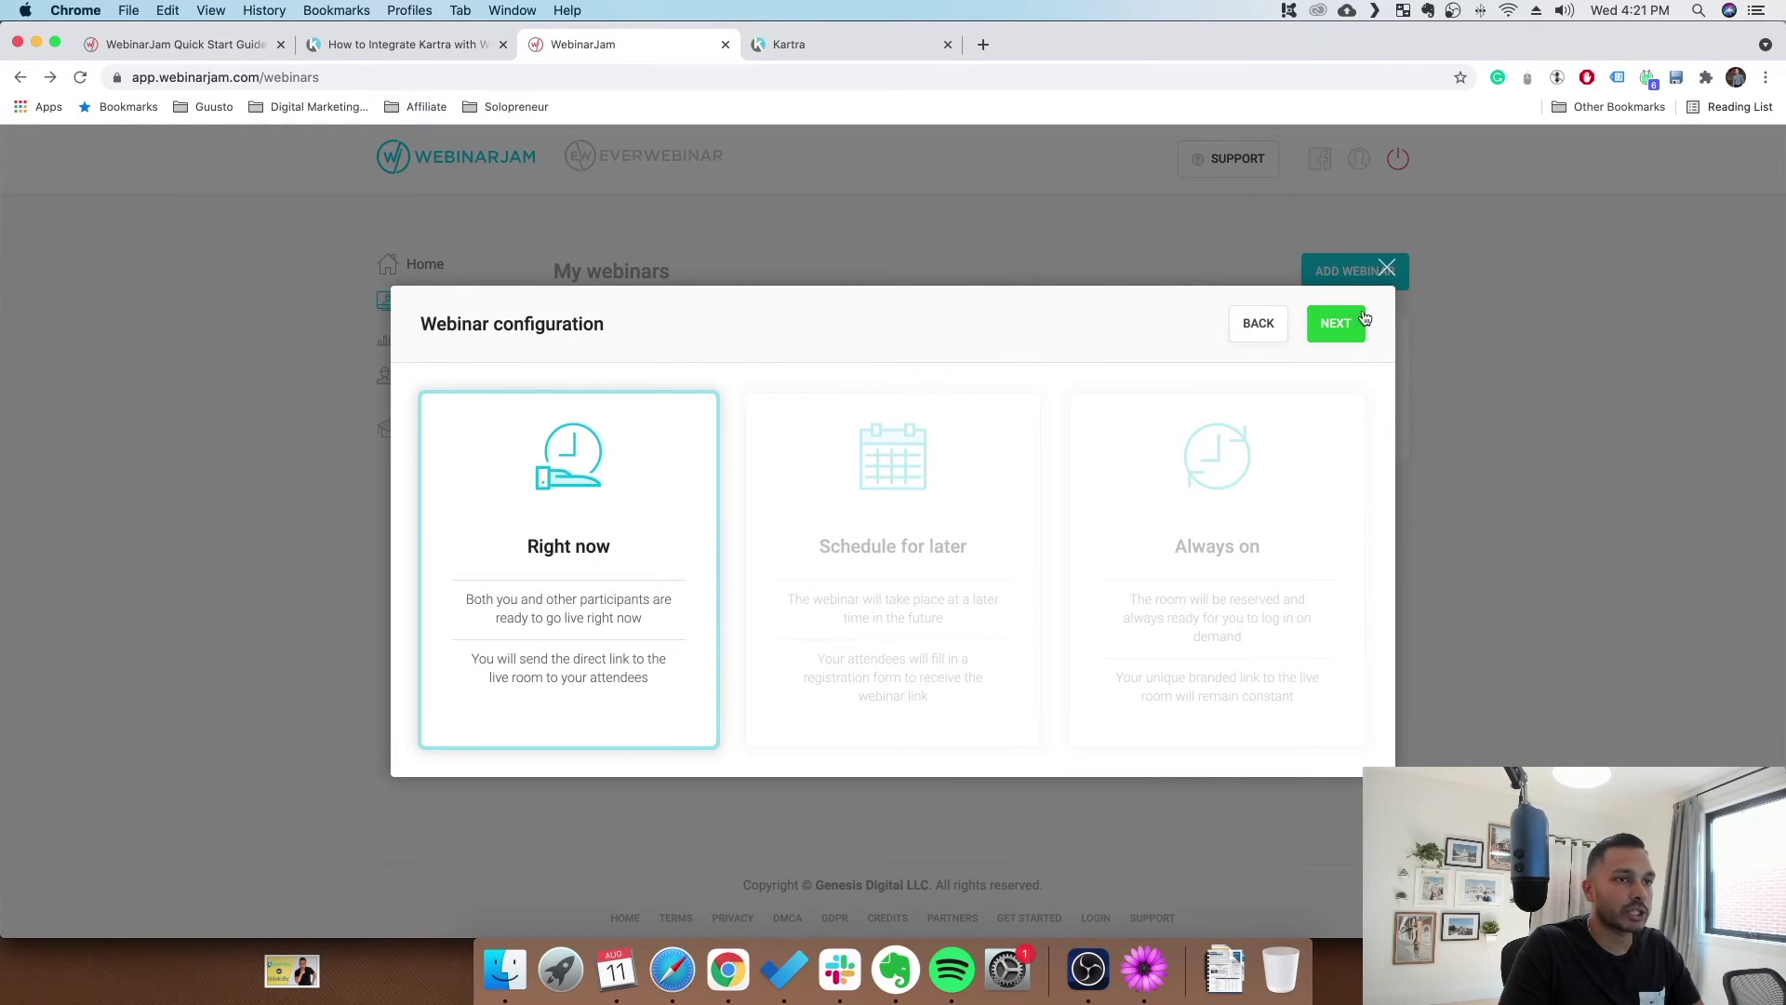
click(1335, 323)
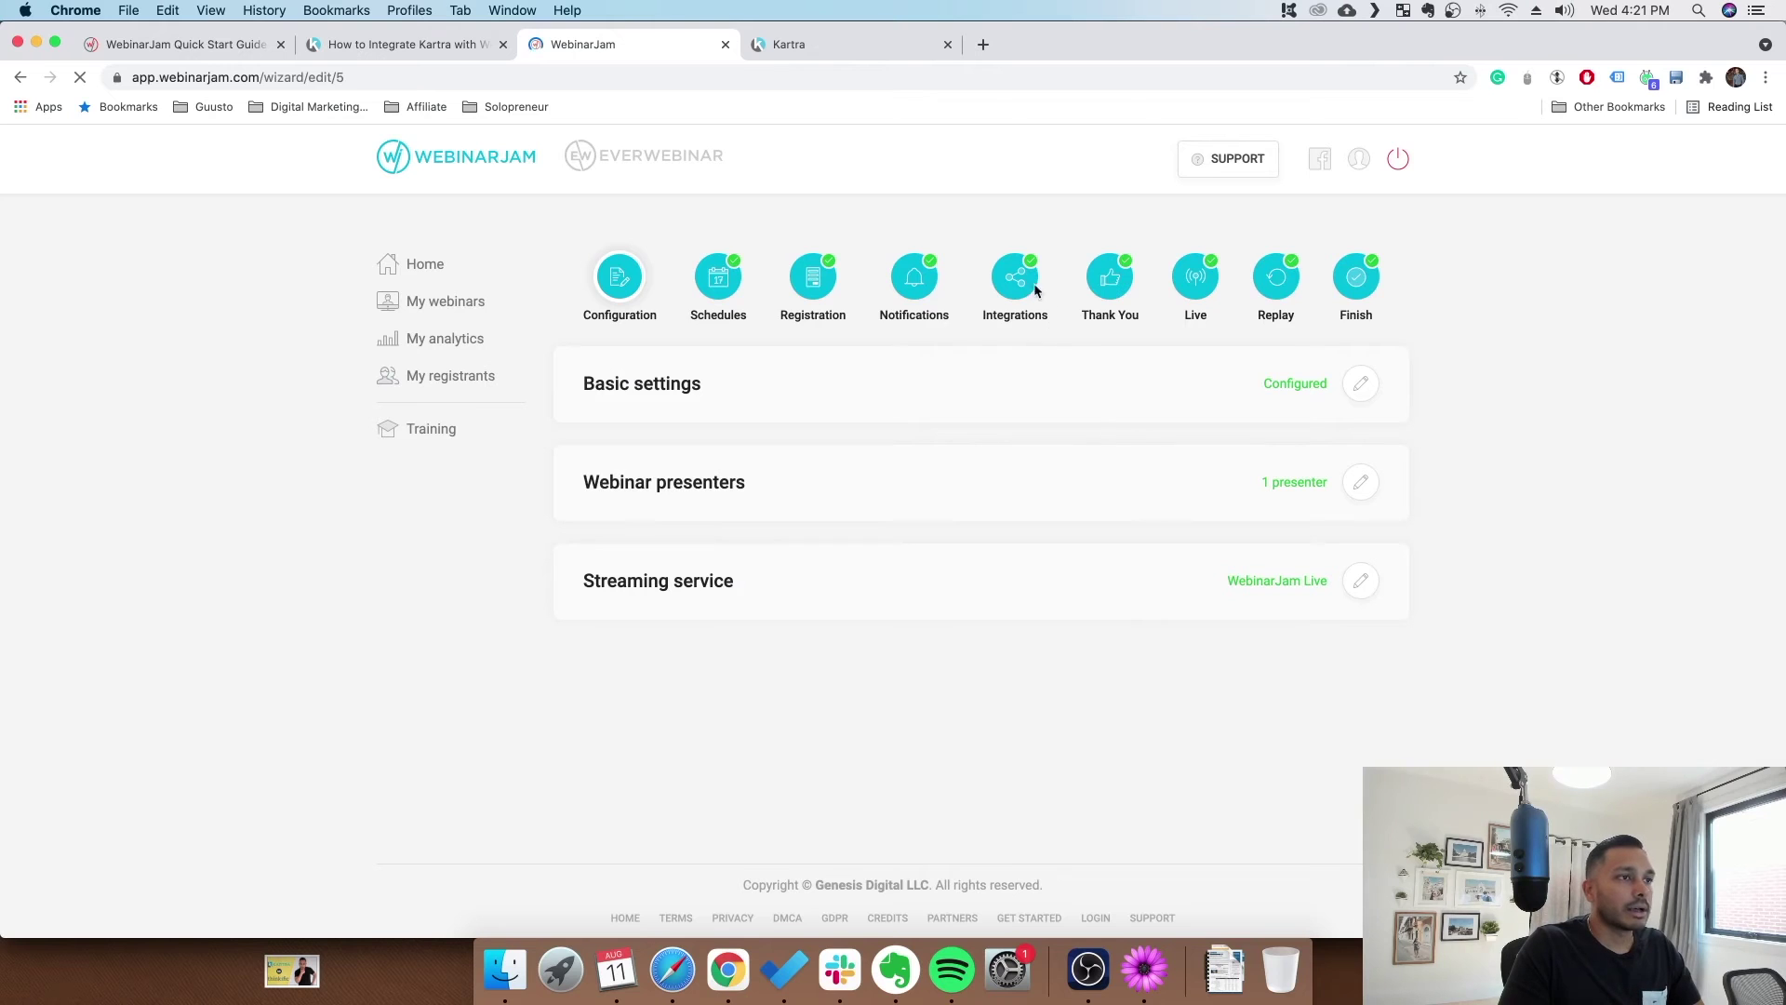
click(1014, 279)
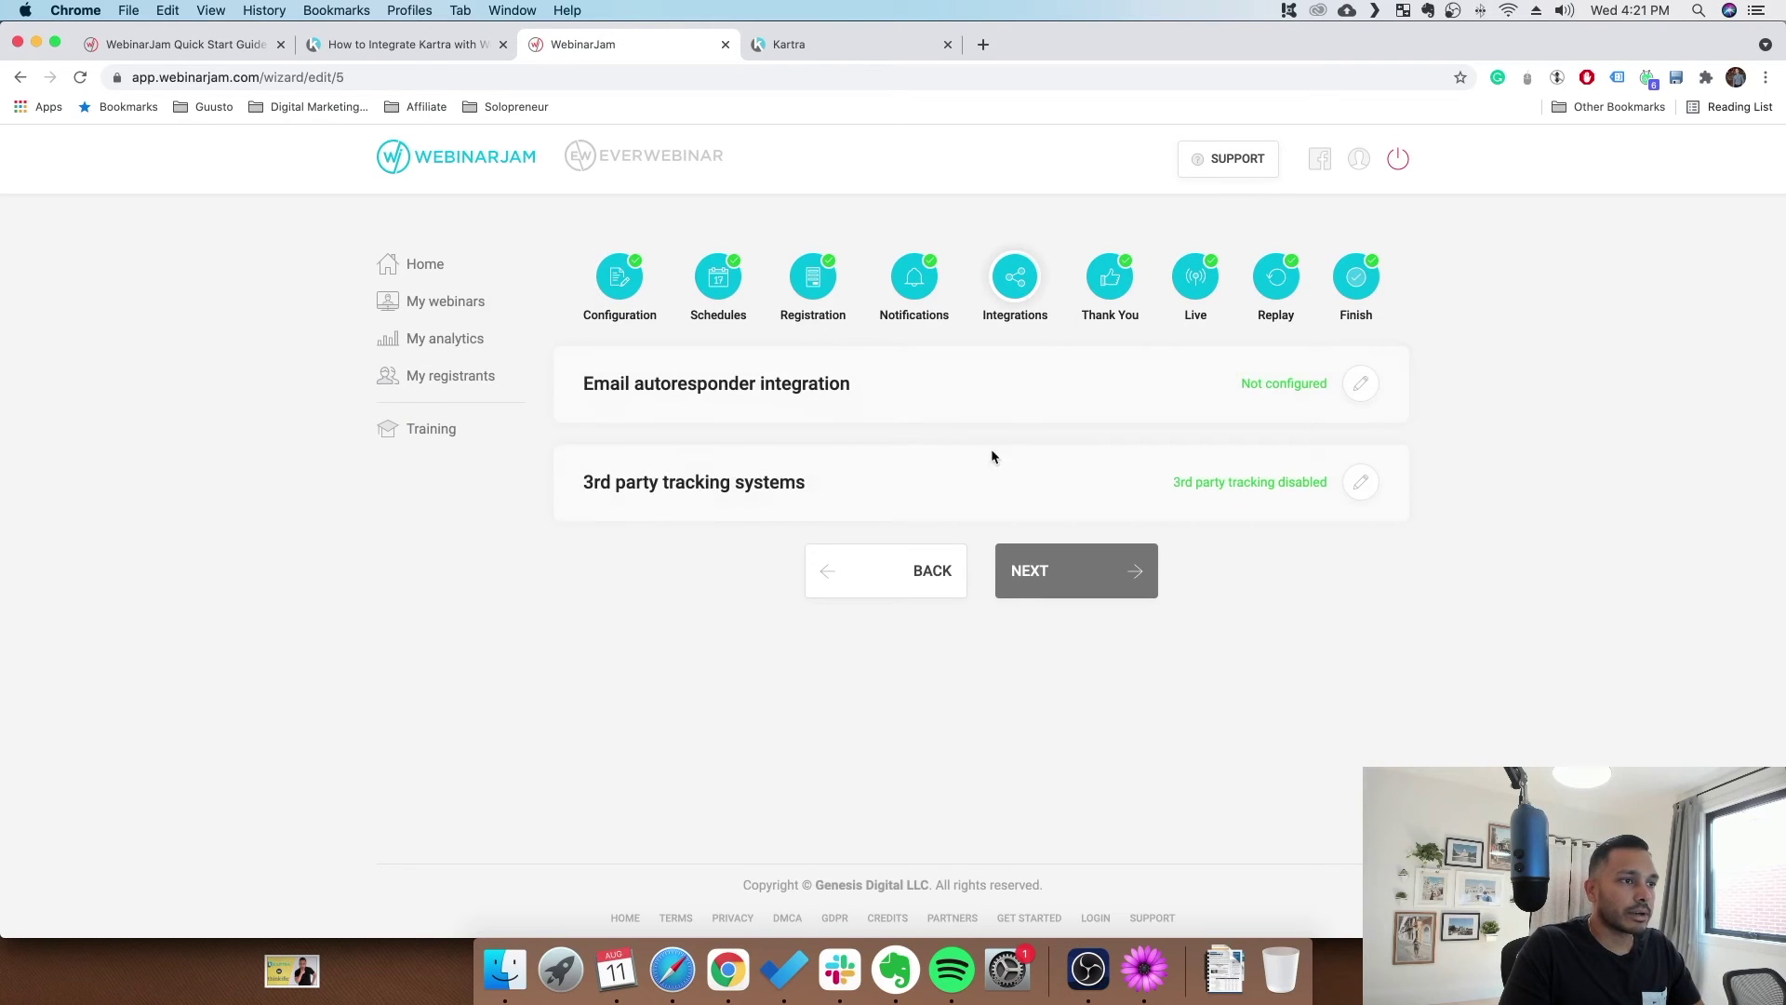
click(1357, 380)
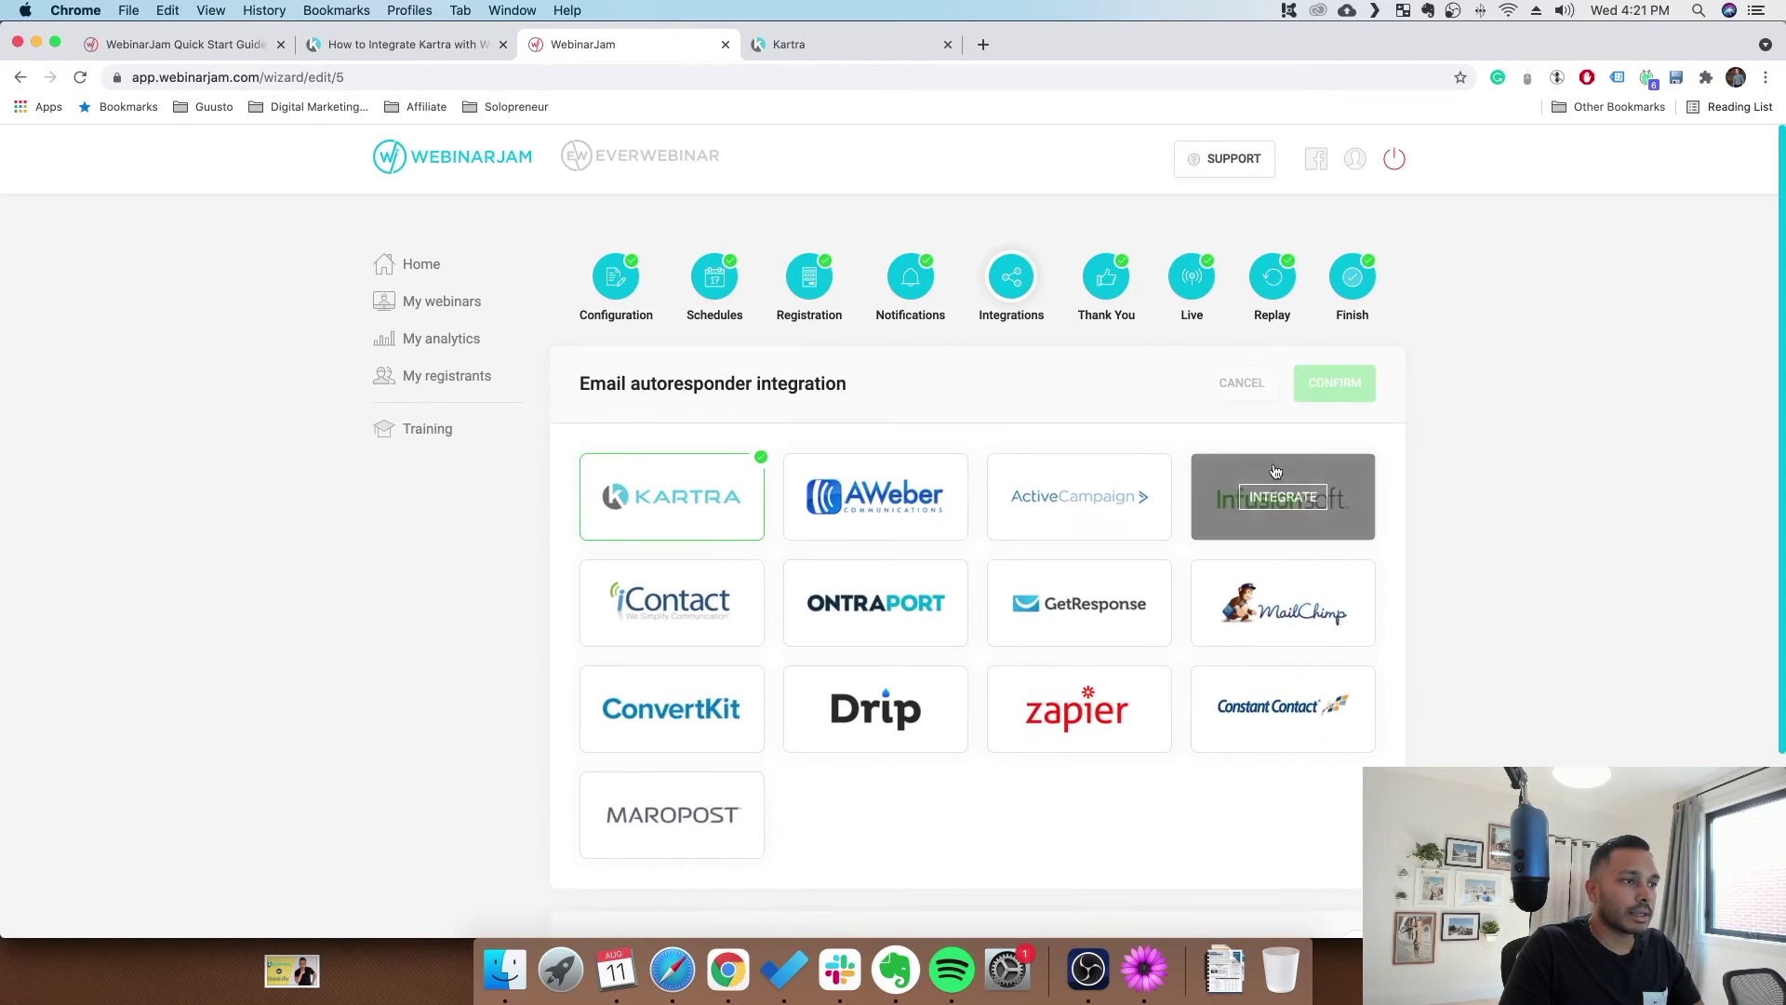
- Add a Kartra rule: when someone registers, add the tag Webinar Test - Registered
click(673, 502)
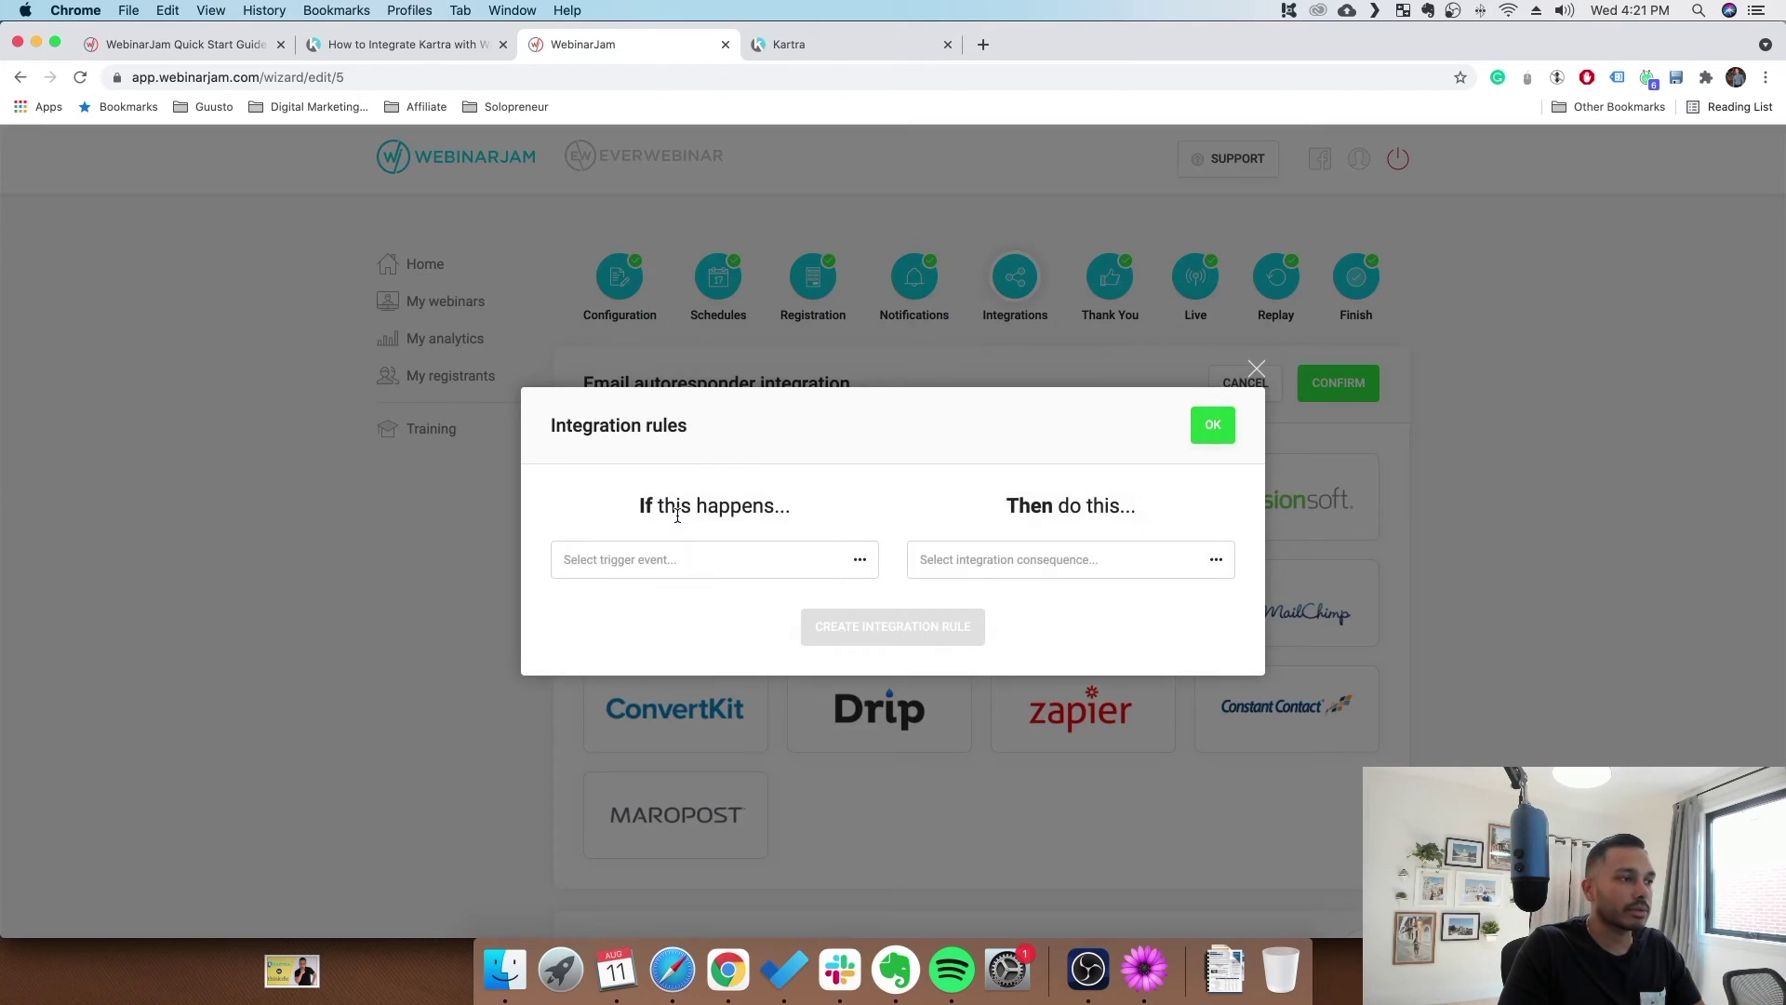
click(678, 561)
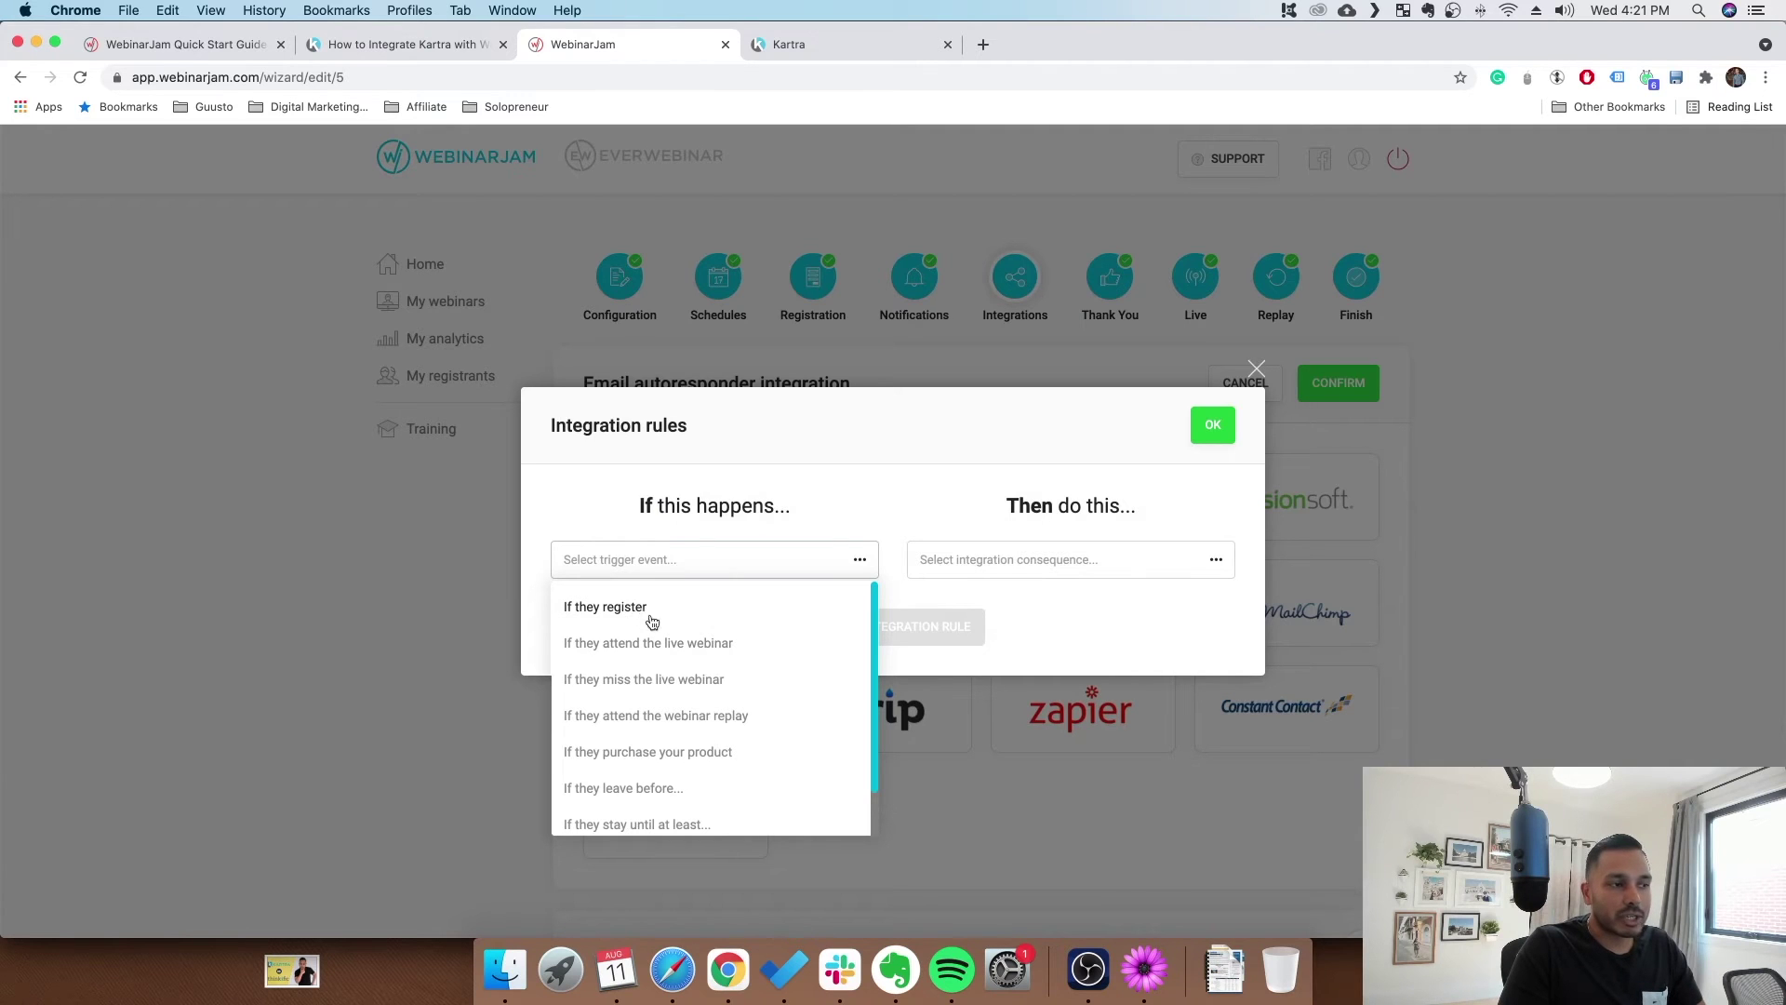
scroll(707, 744, down, 2)
scroll(708, 747, up, 2)
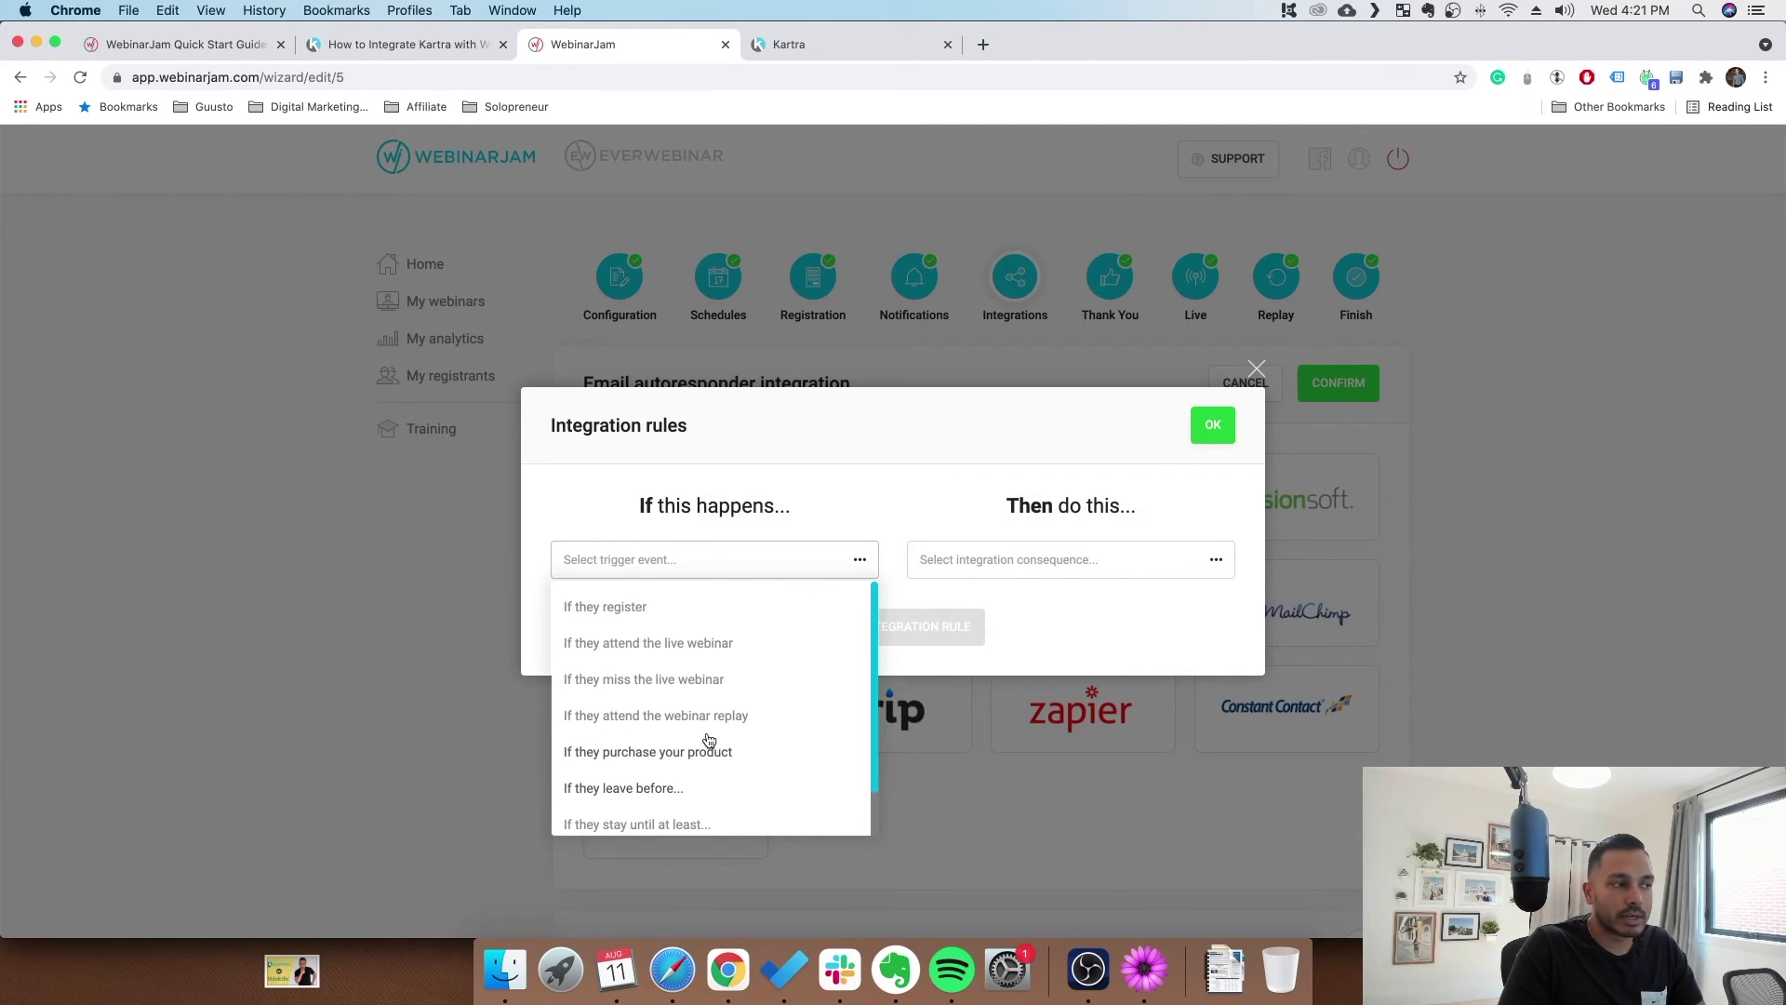
click(621, 601)
click(1003, 578)
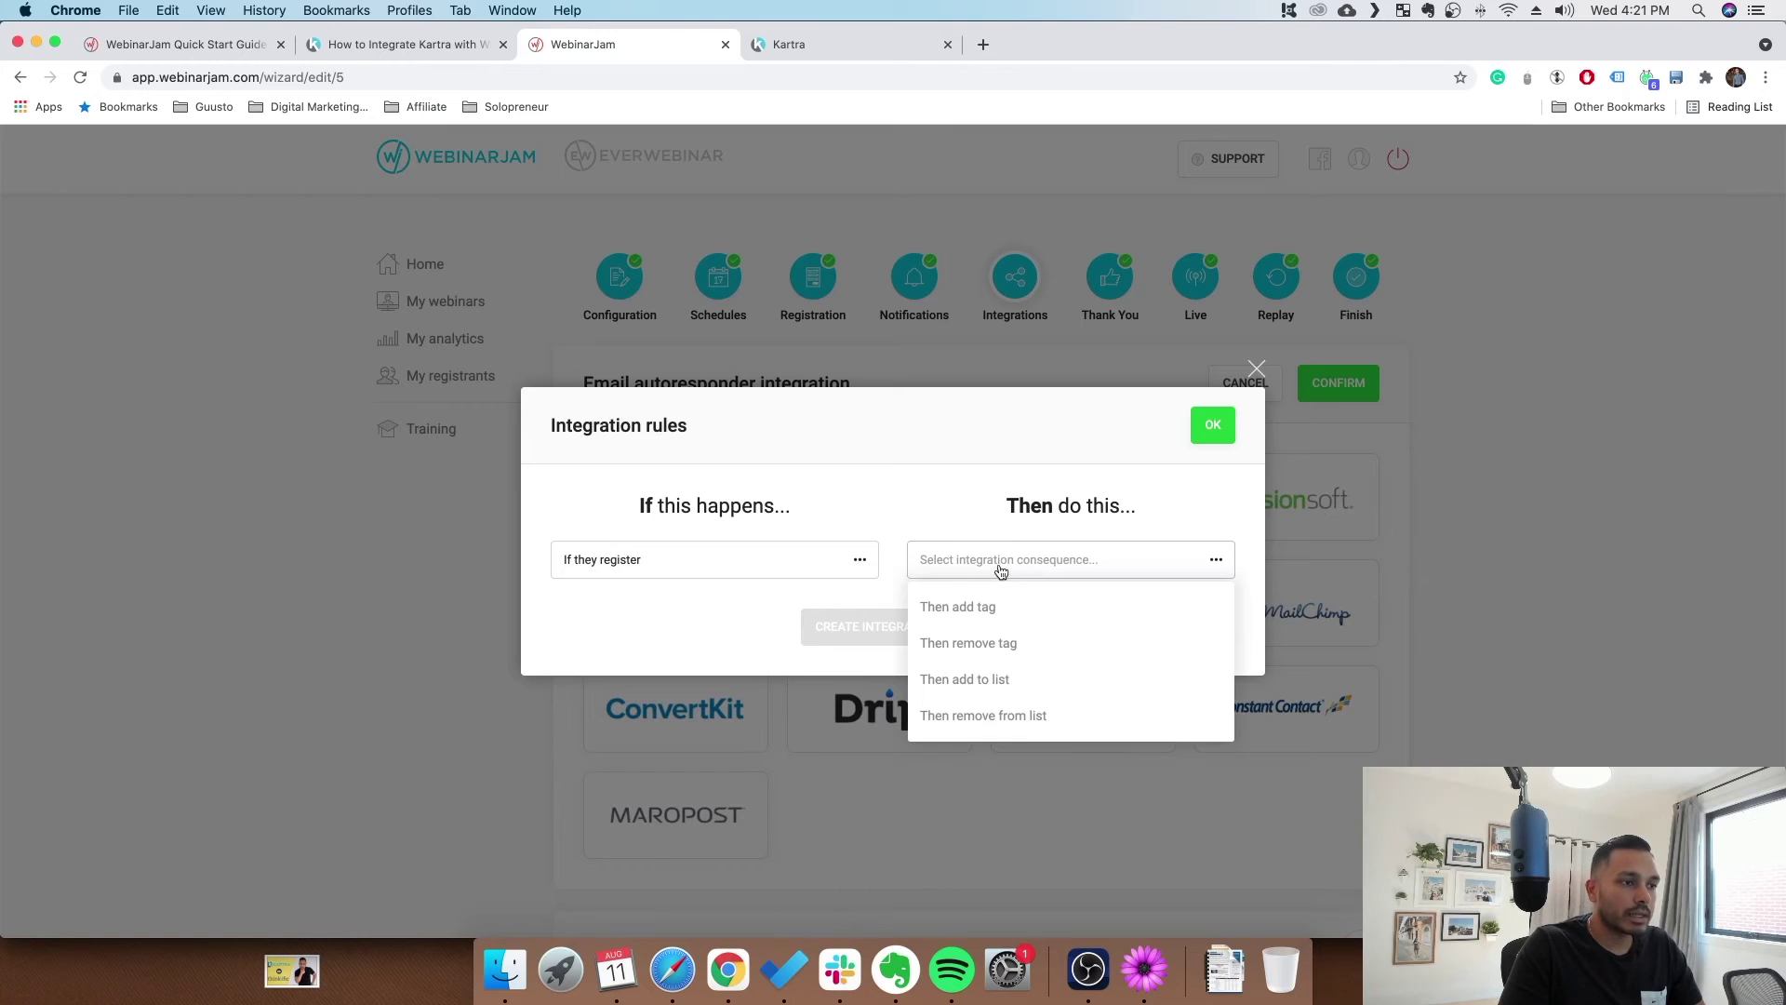
click(958, 603)
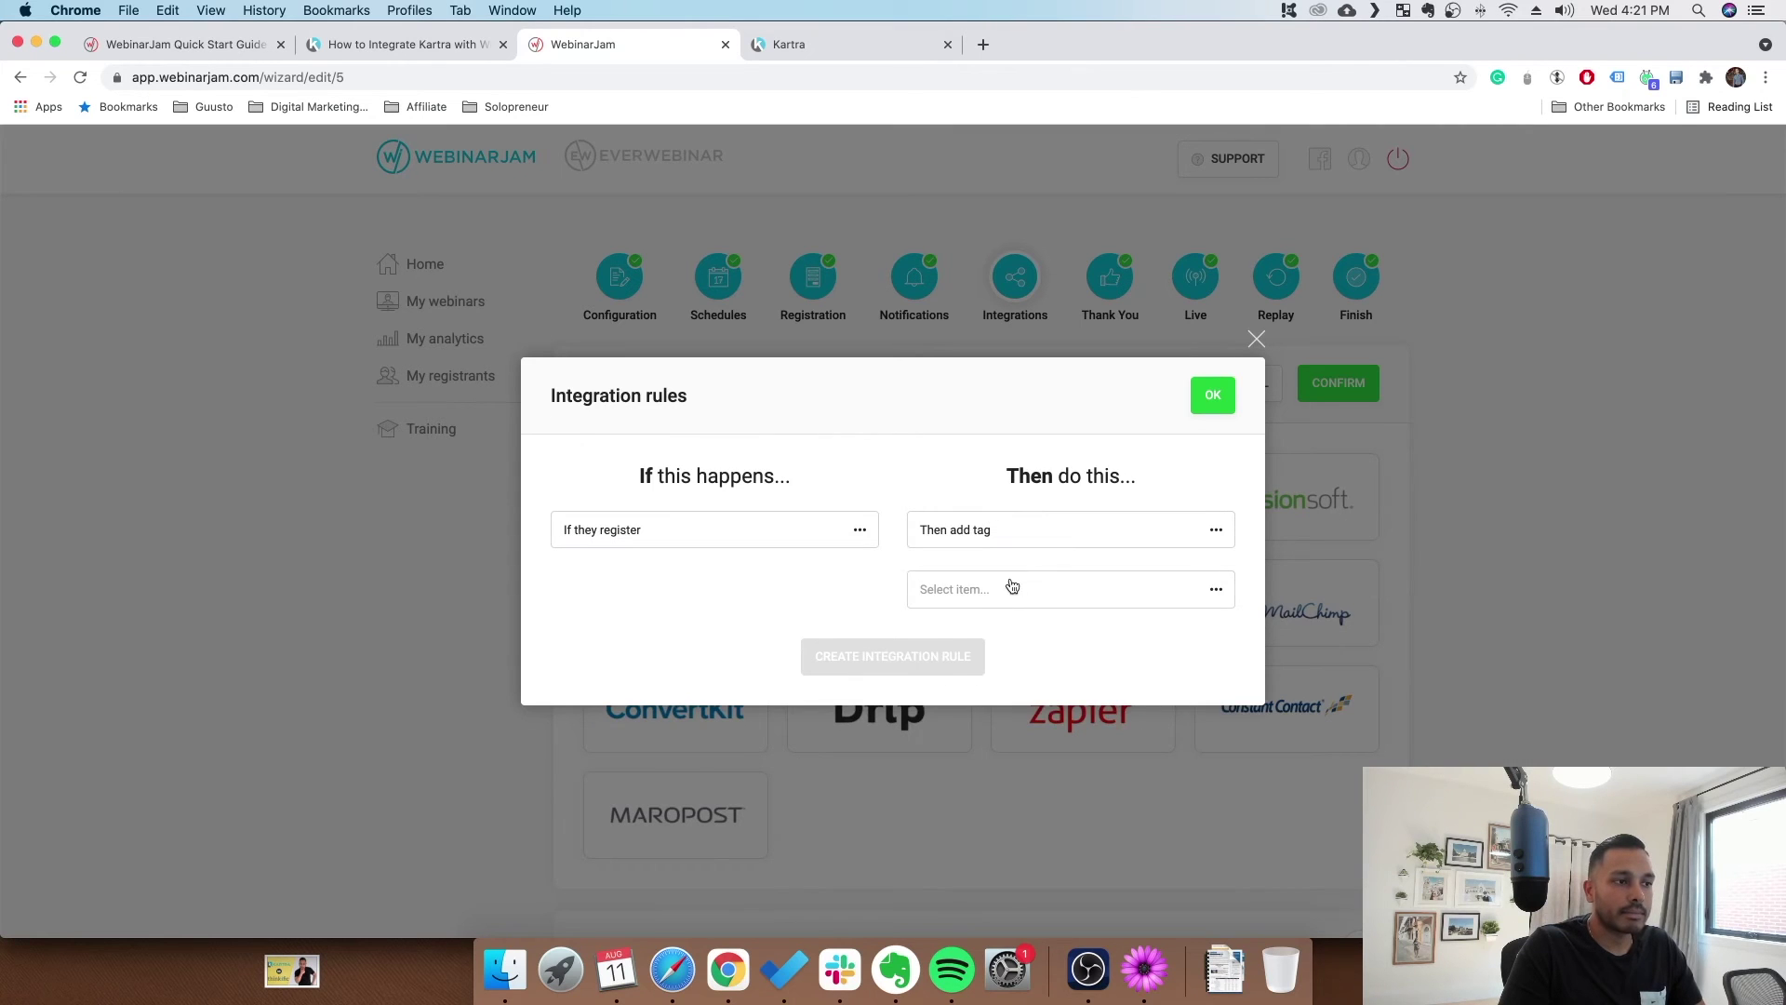
click(992, 590)
scroll(1023, 737, down, 2)
scroll(1023, 737, down, 10)
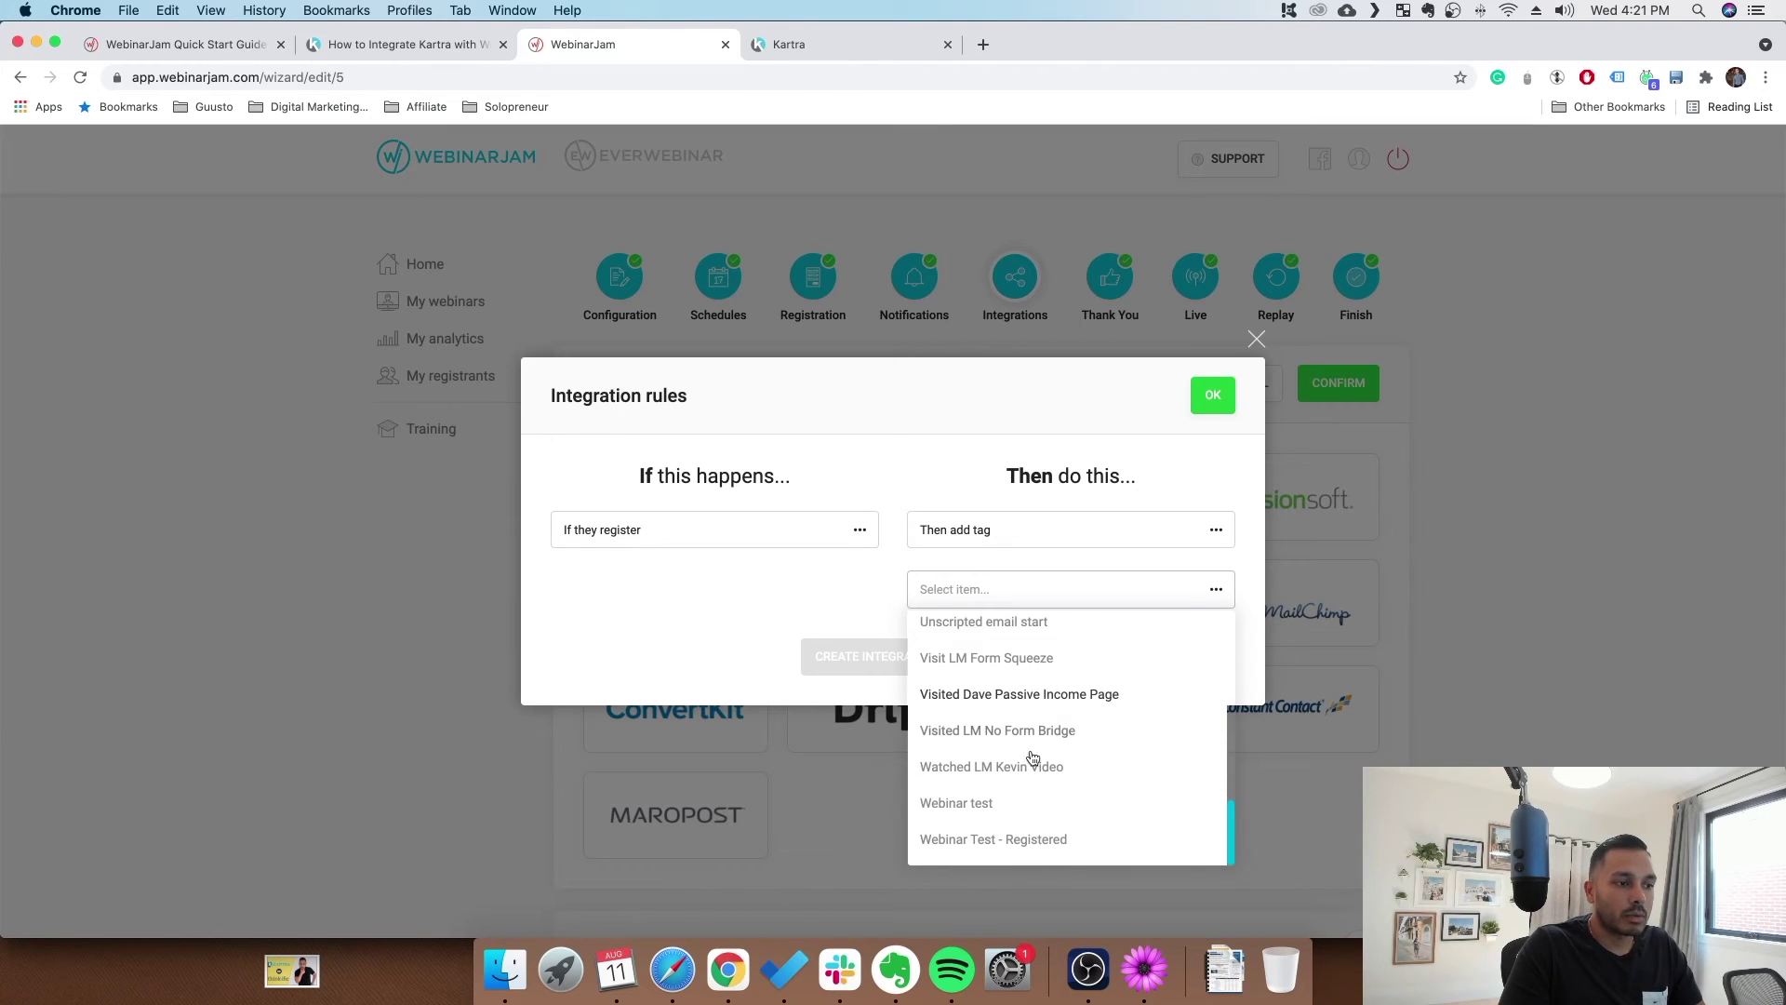
click(1012, 843)
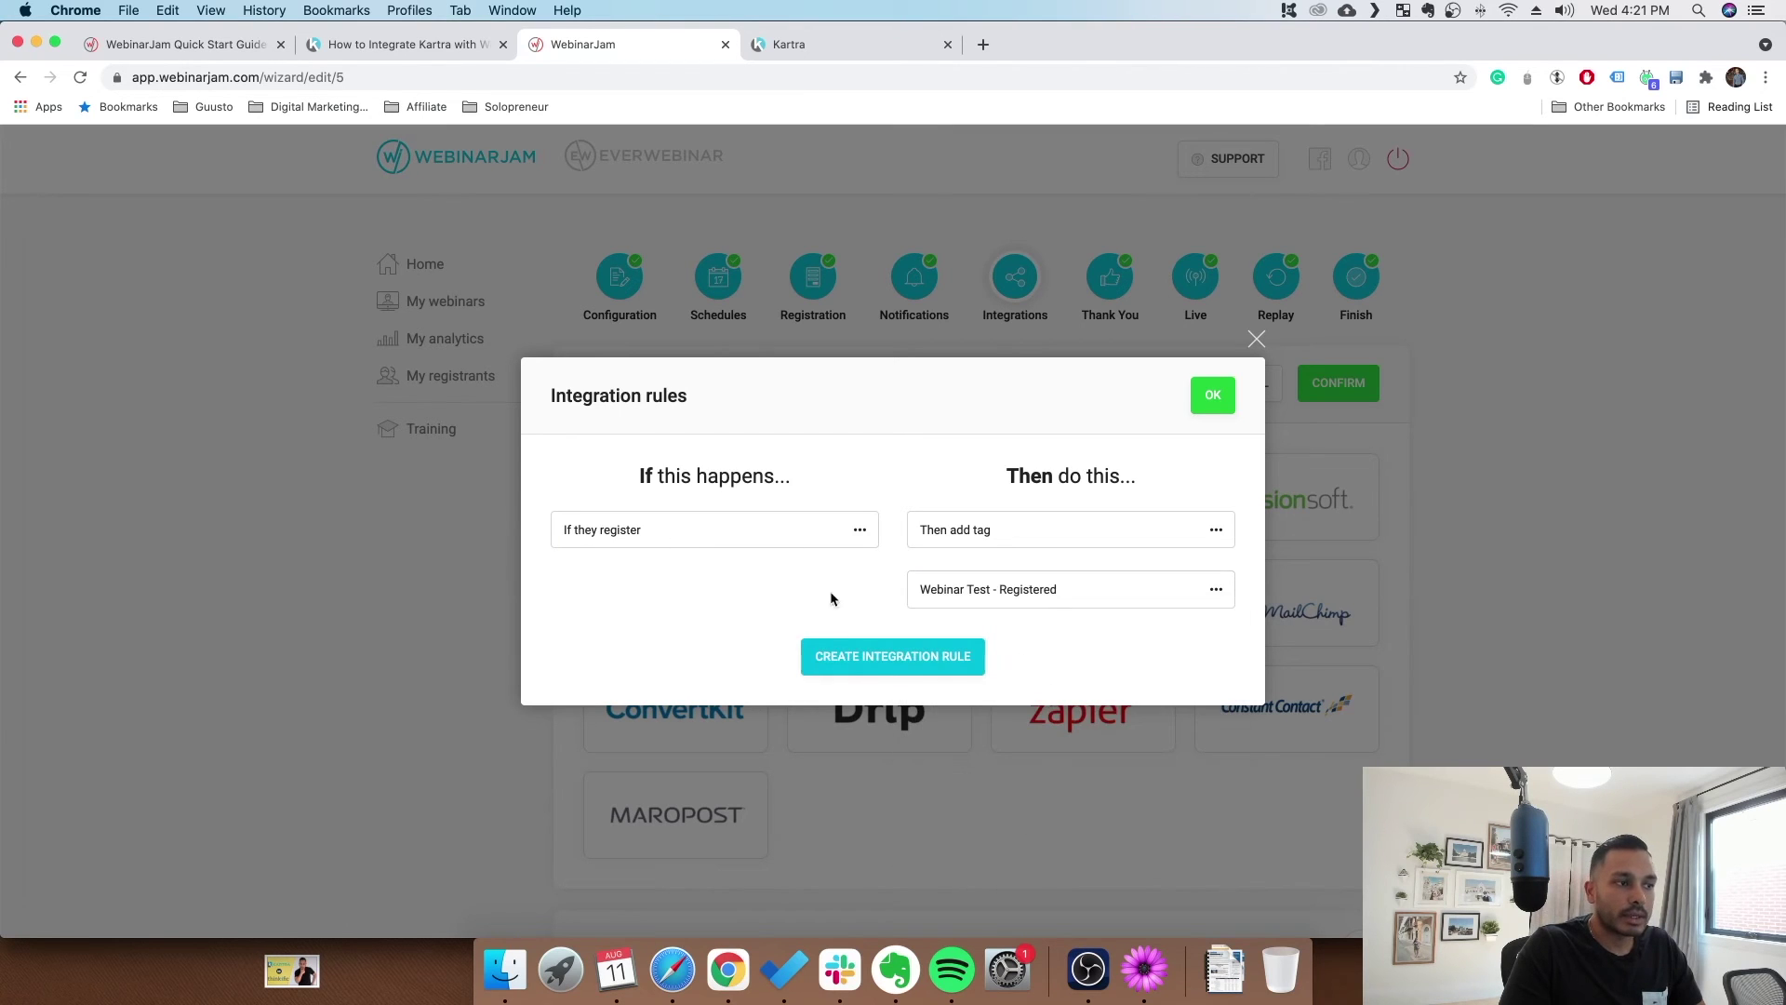
click(900, 658)
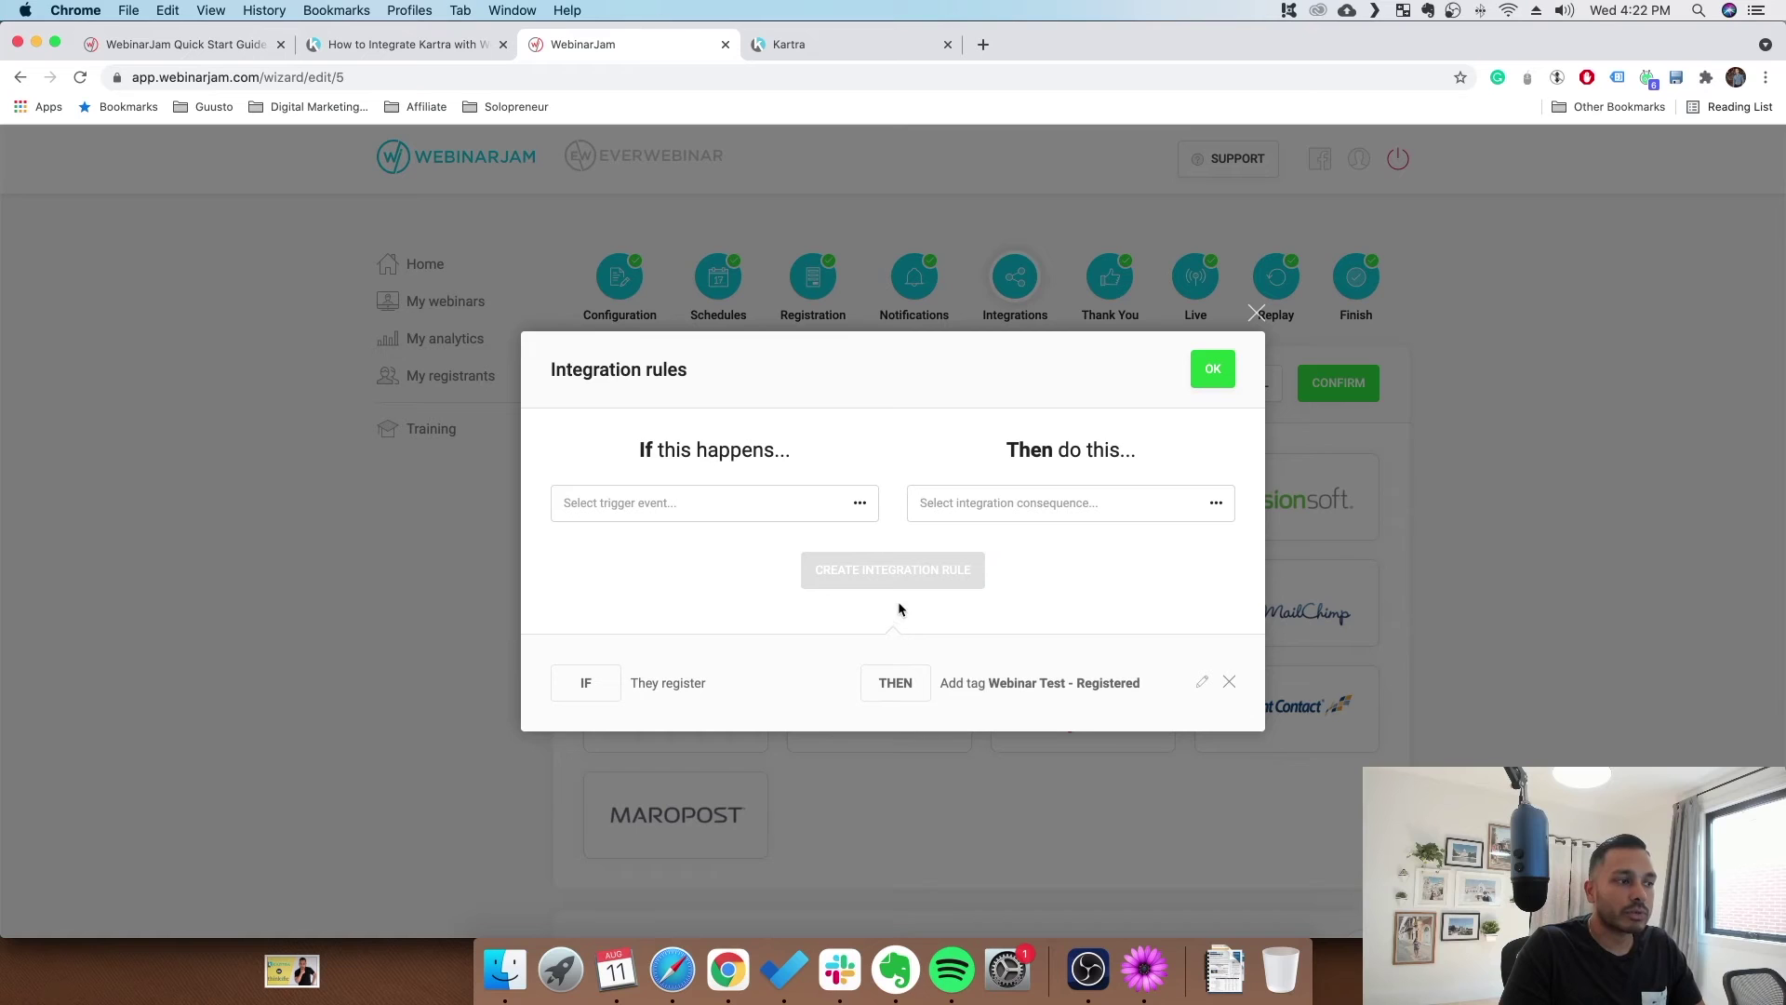
- Dismiss the trigger list without choosing and confirm the rules window with OK
click(639, 509)
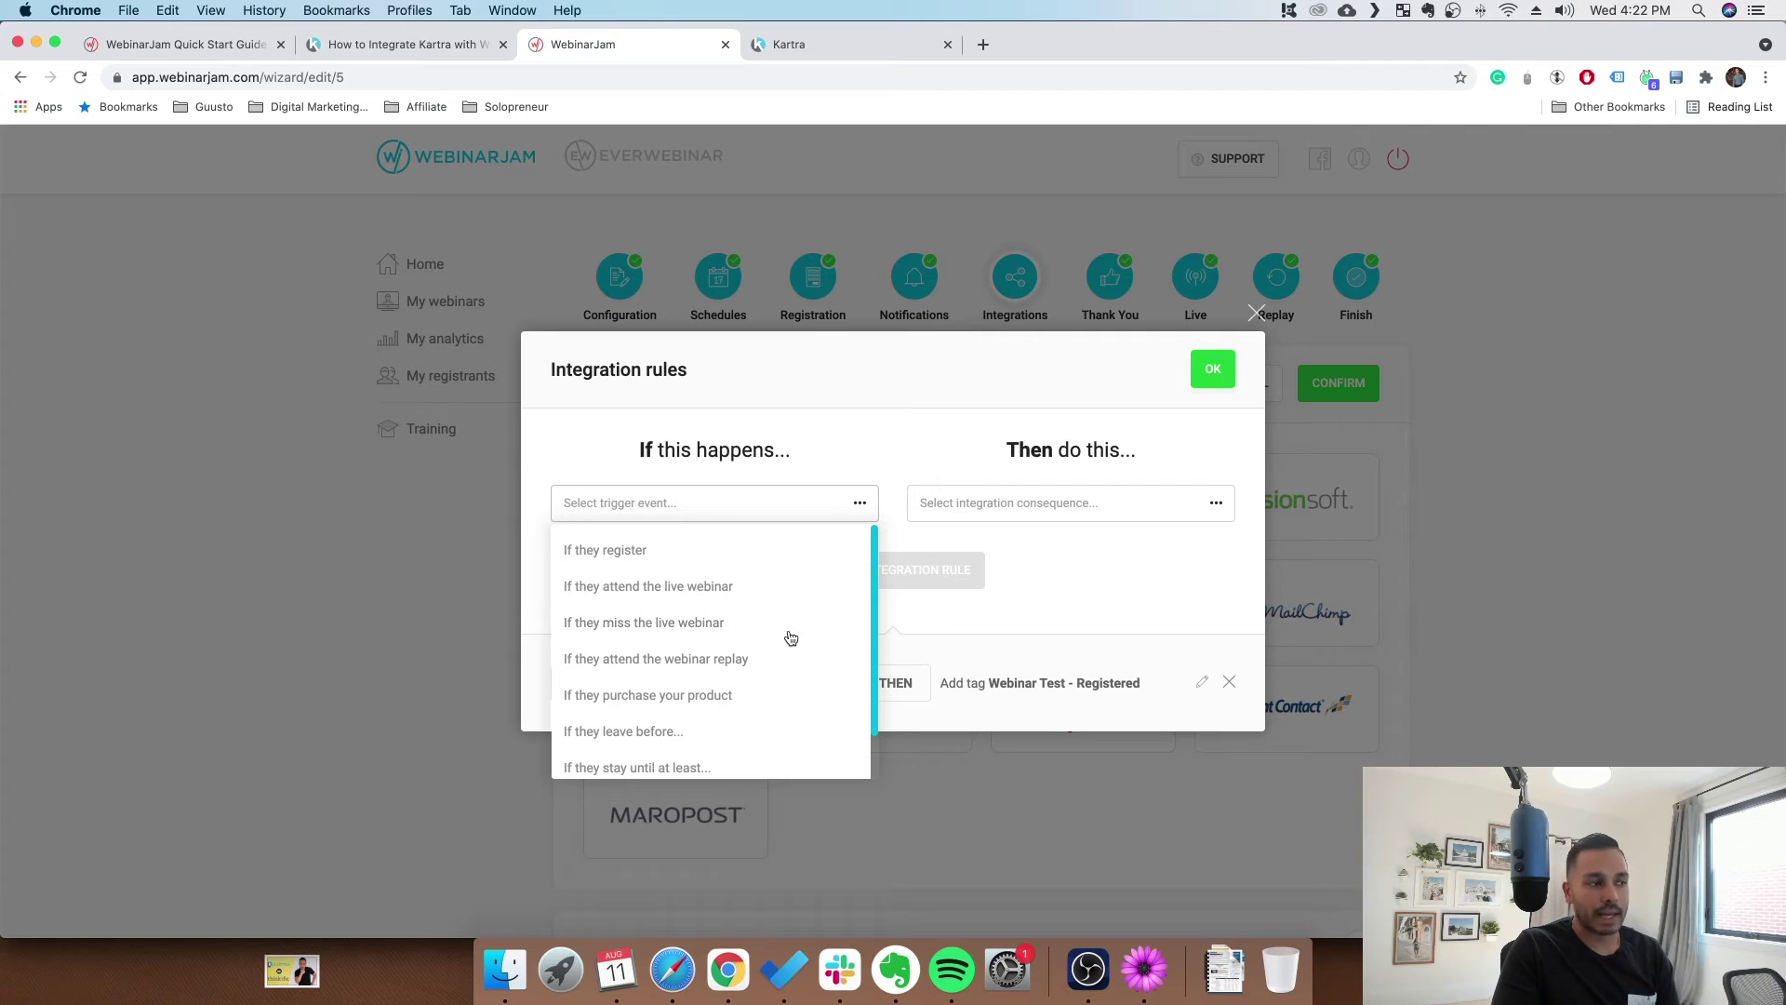
scroll(670, 682, down, 1)
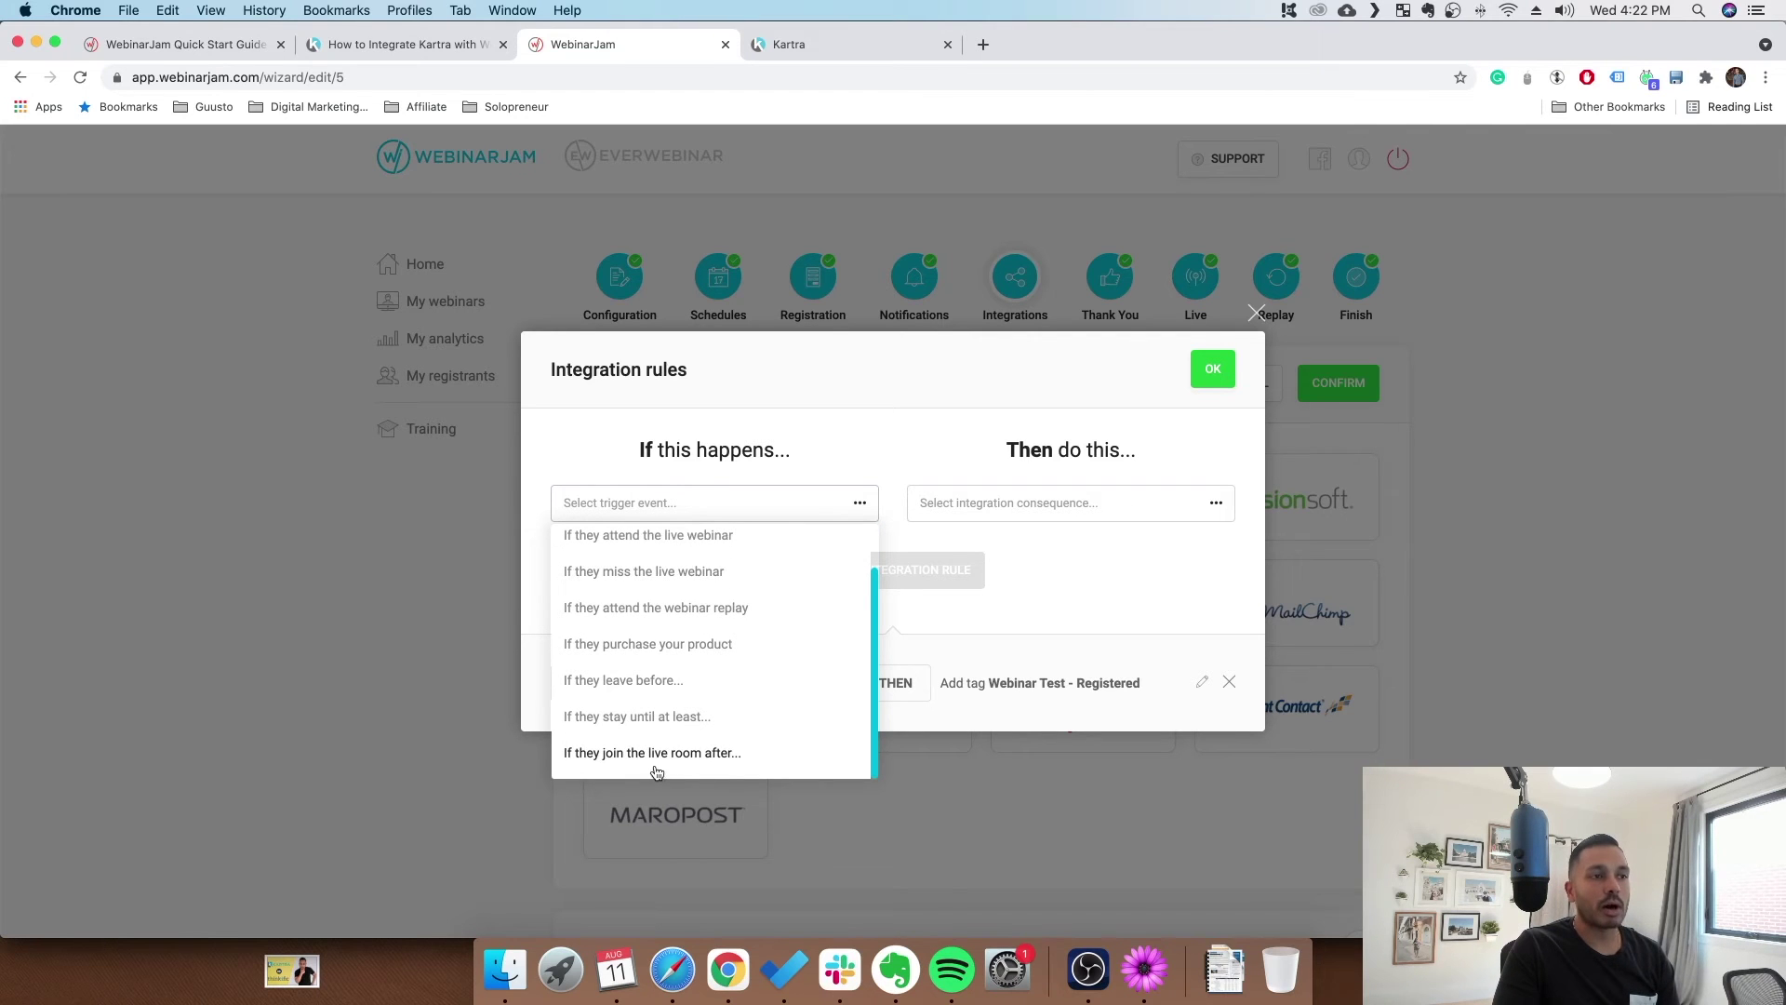
click(1251, 346)
click(1211, 371)
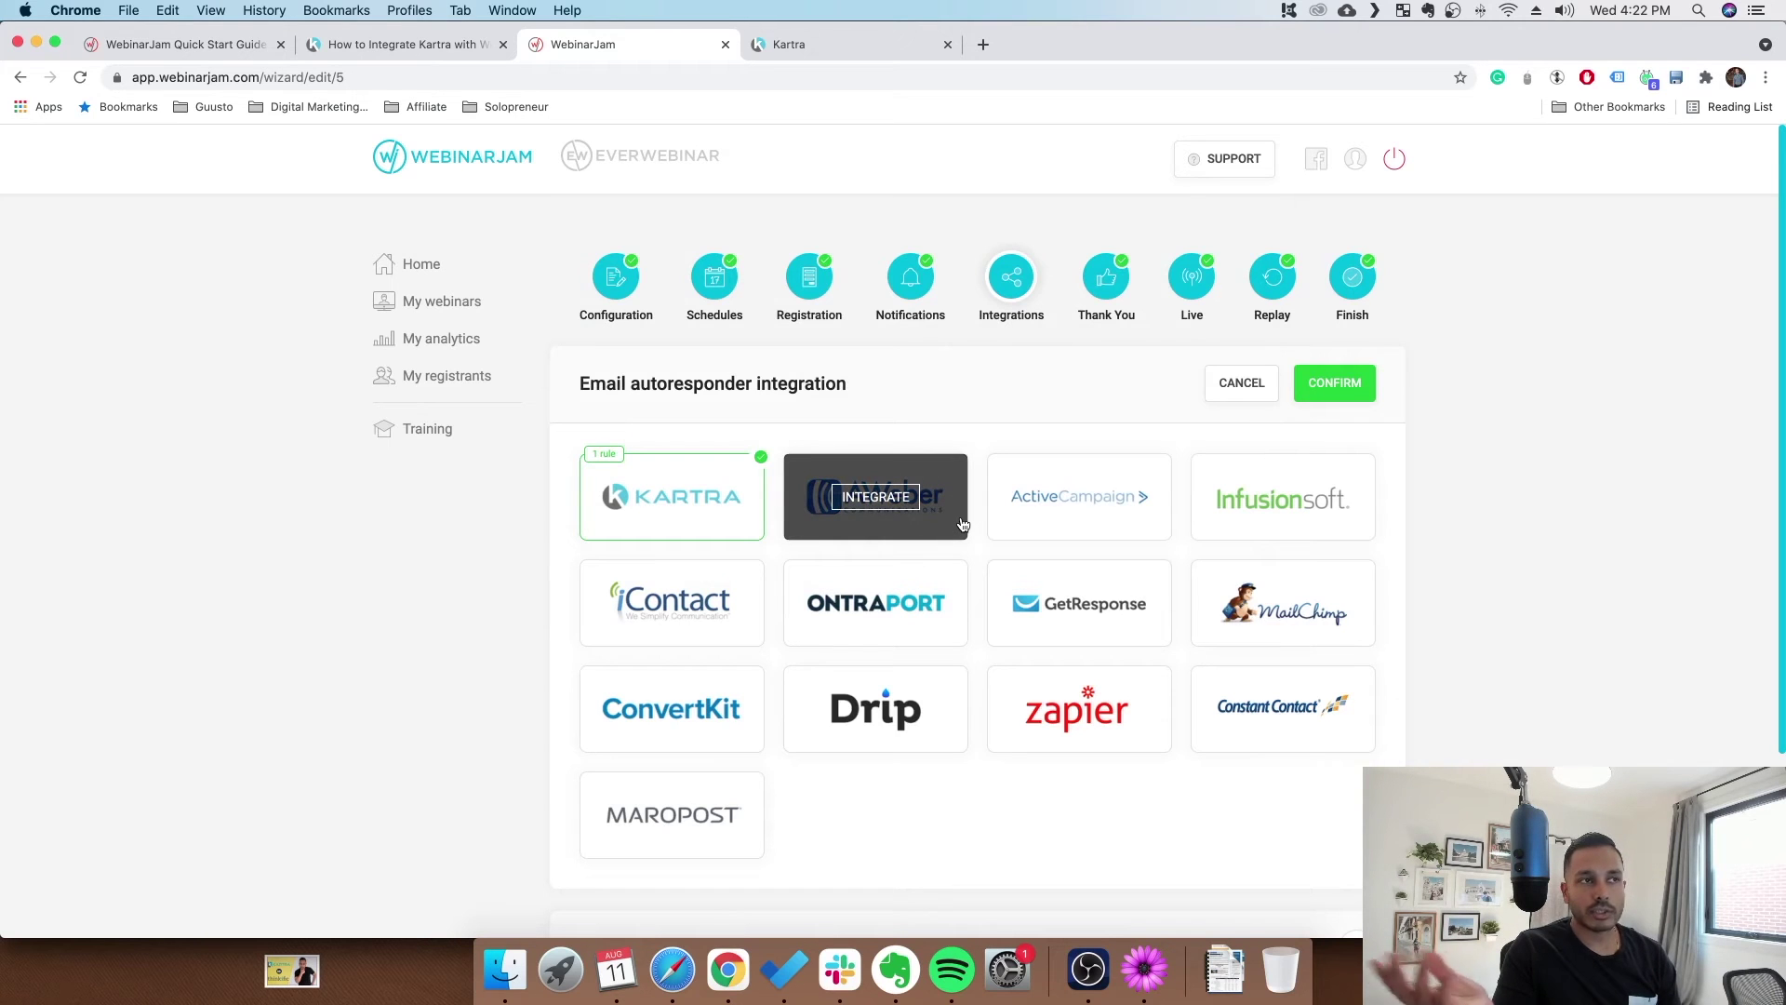
- Check Kartra's Tags page for the new tag, then open the Leads list of 293 contacts
click(851, 44)
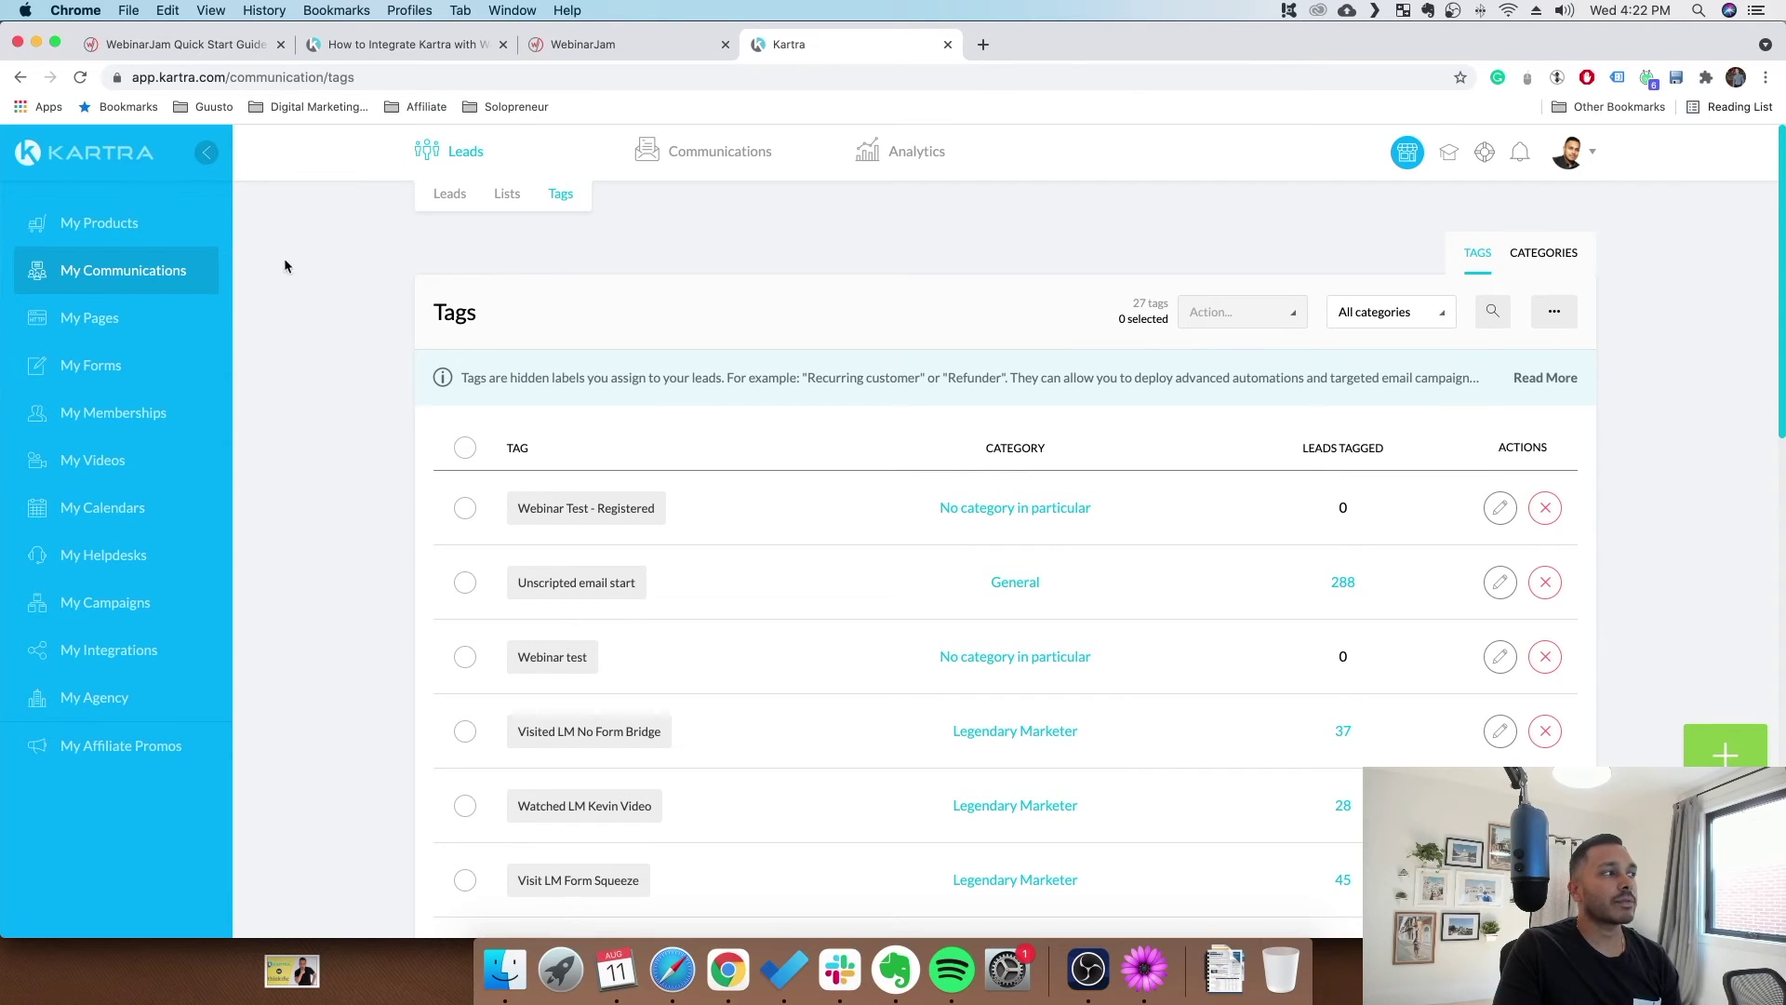
click(474, 158)
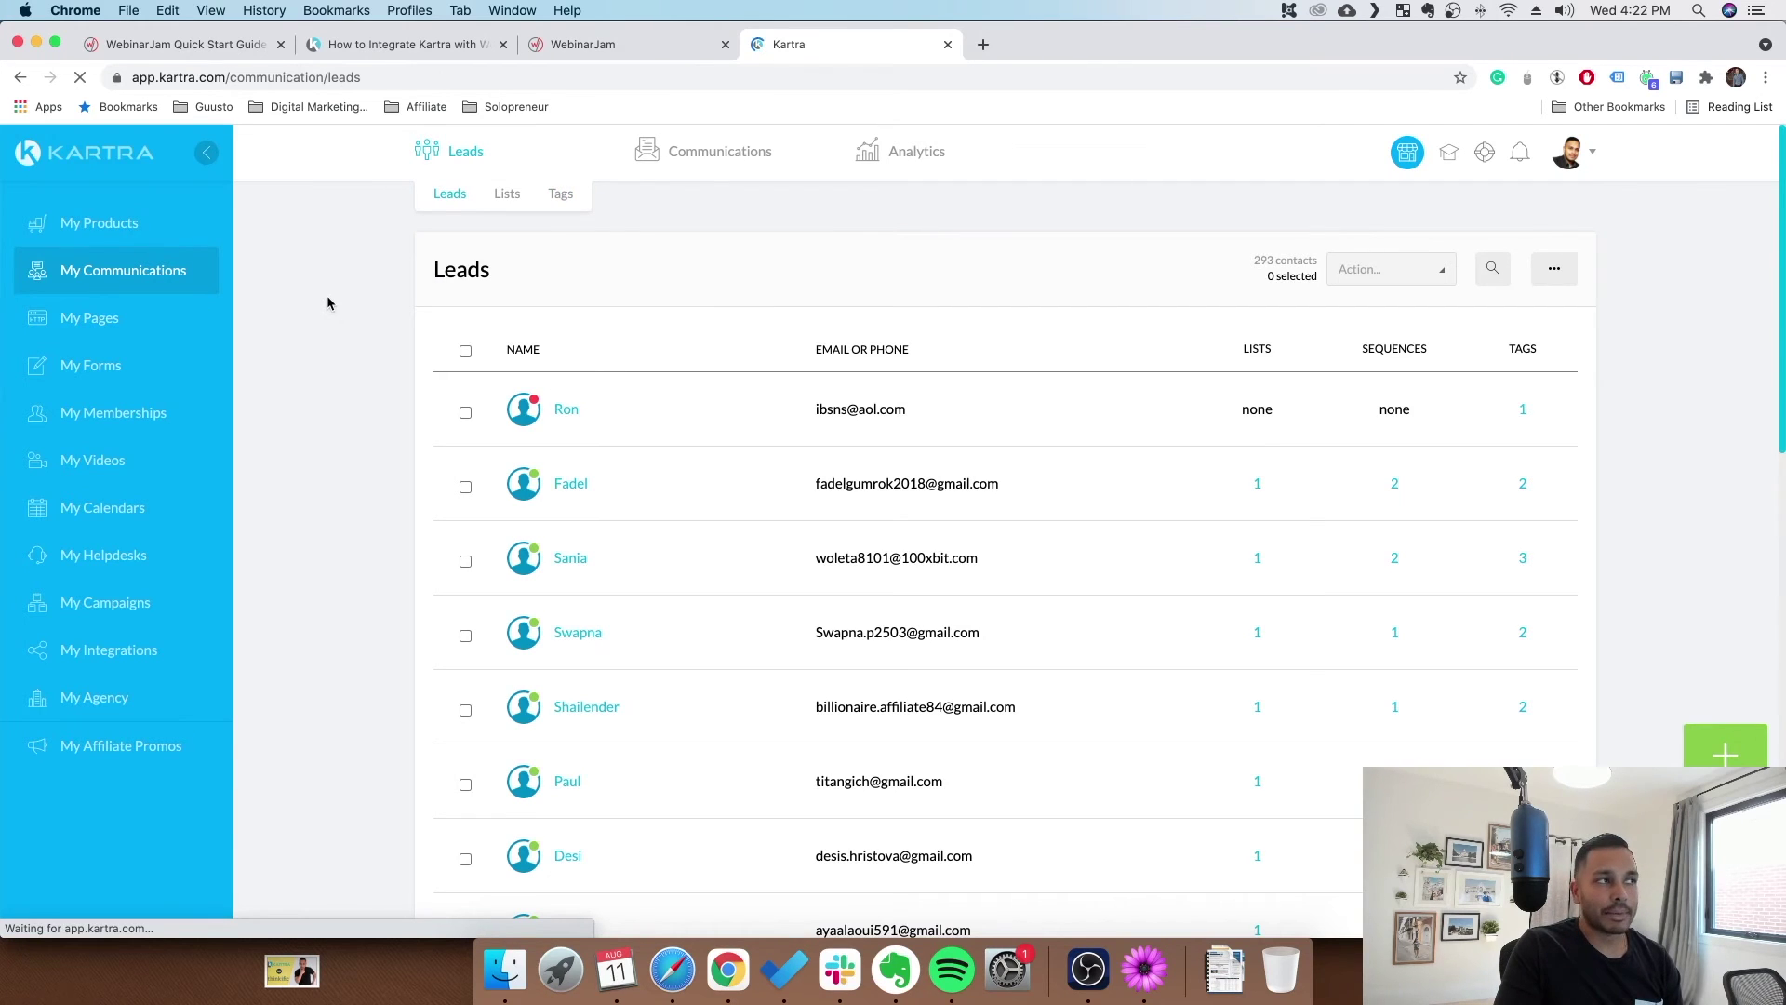
mouse_move(721, 156)
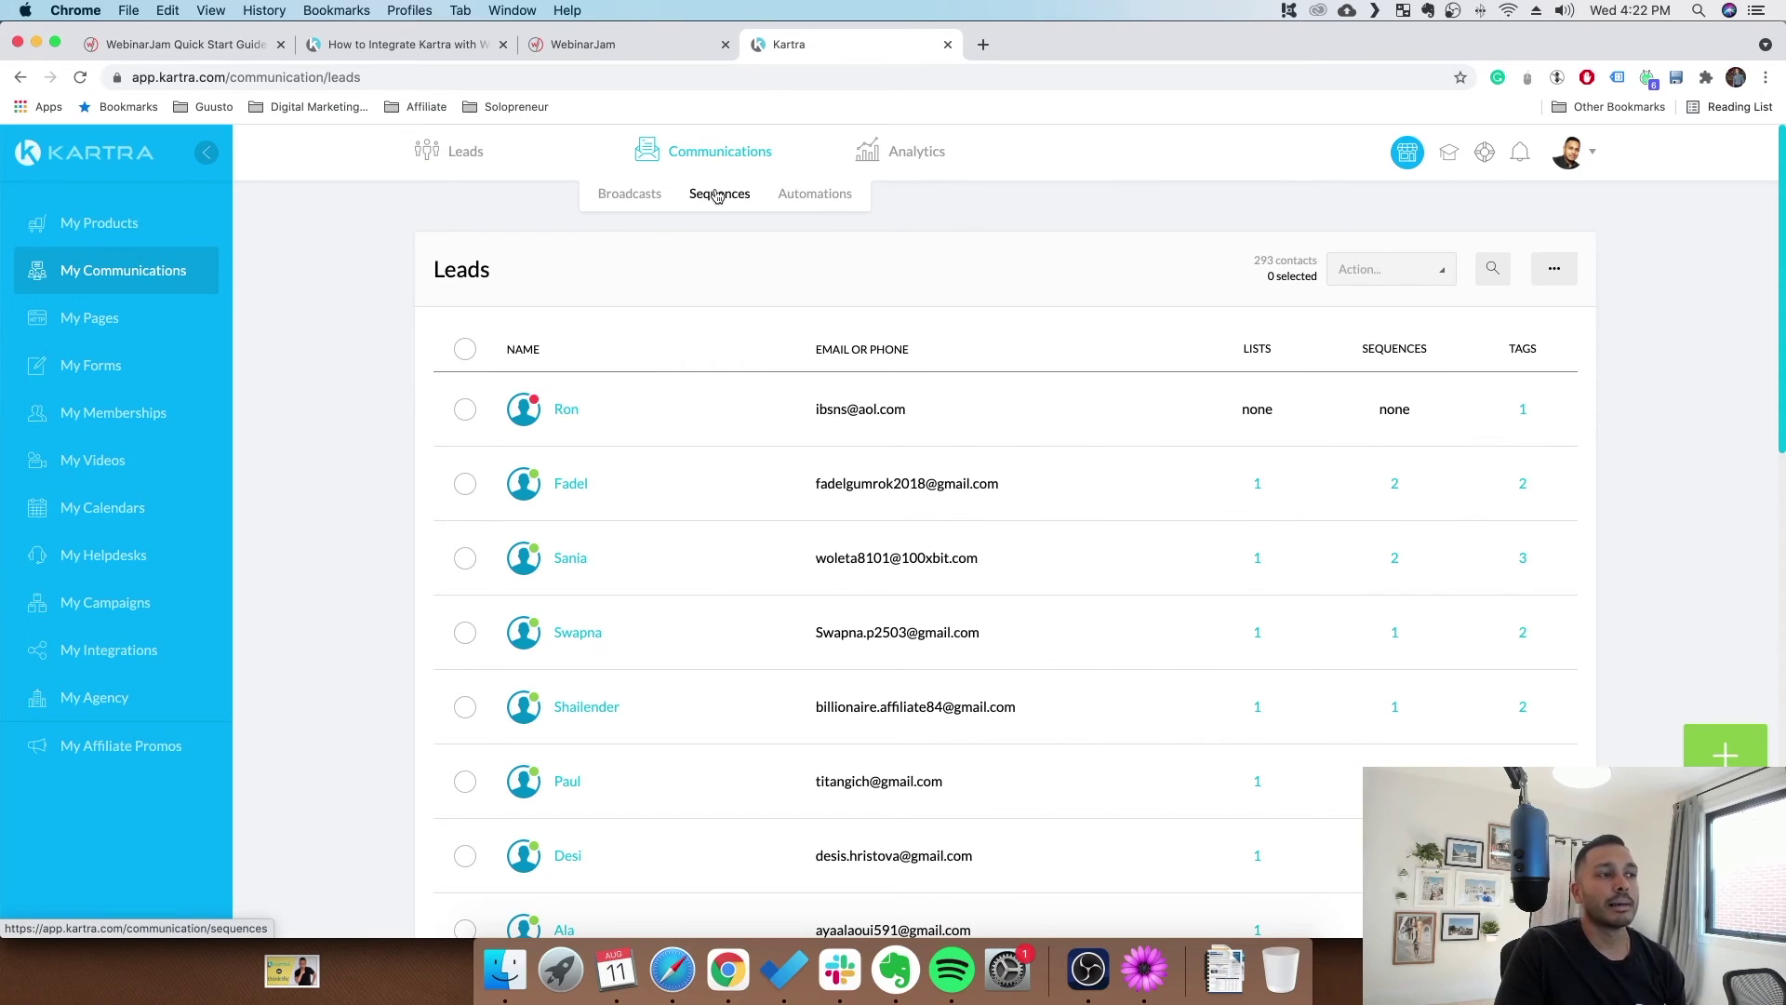
- Create a broadcast named 'test webinar broad' with No category in particular
click(629, 196)
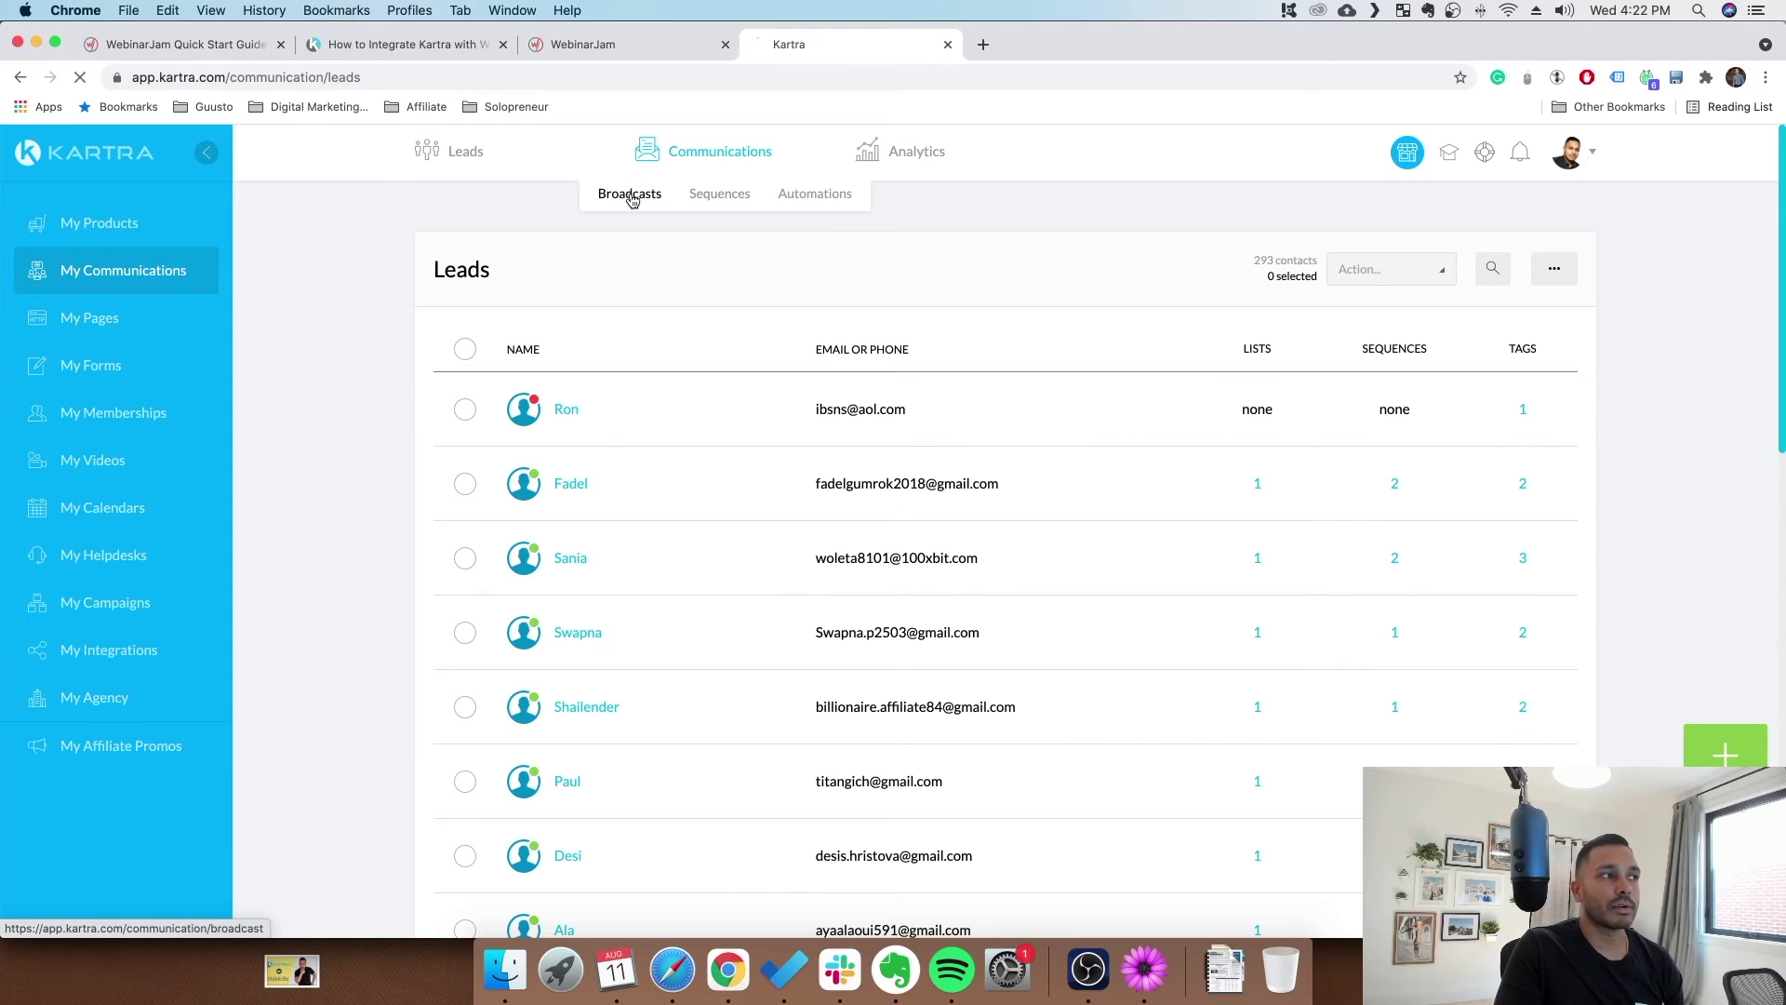
click(1692, 761)
click(898, 308)
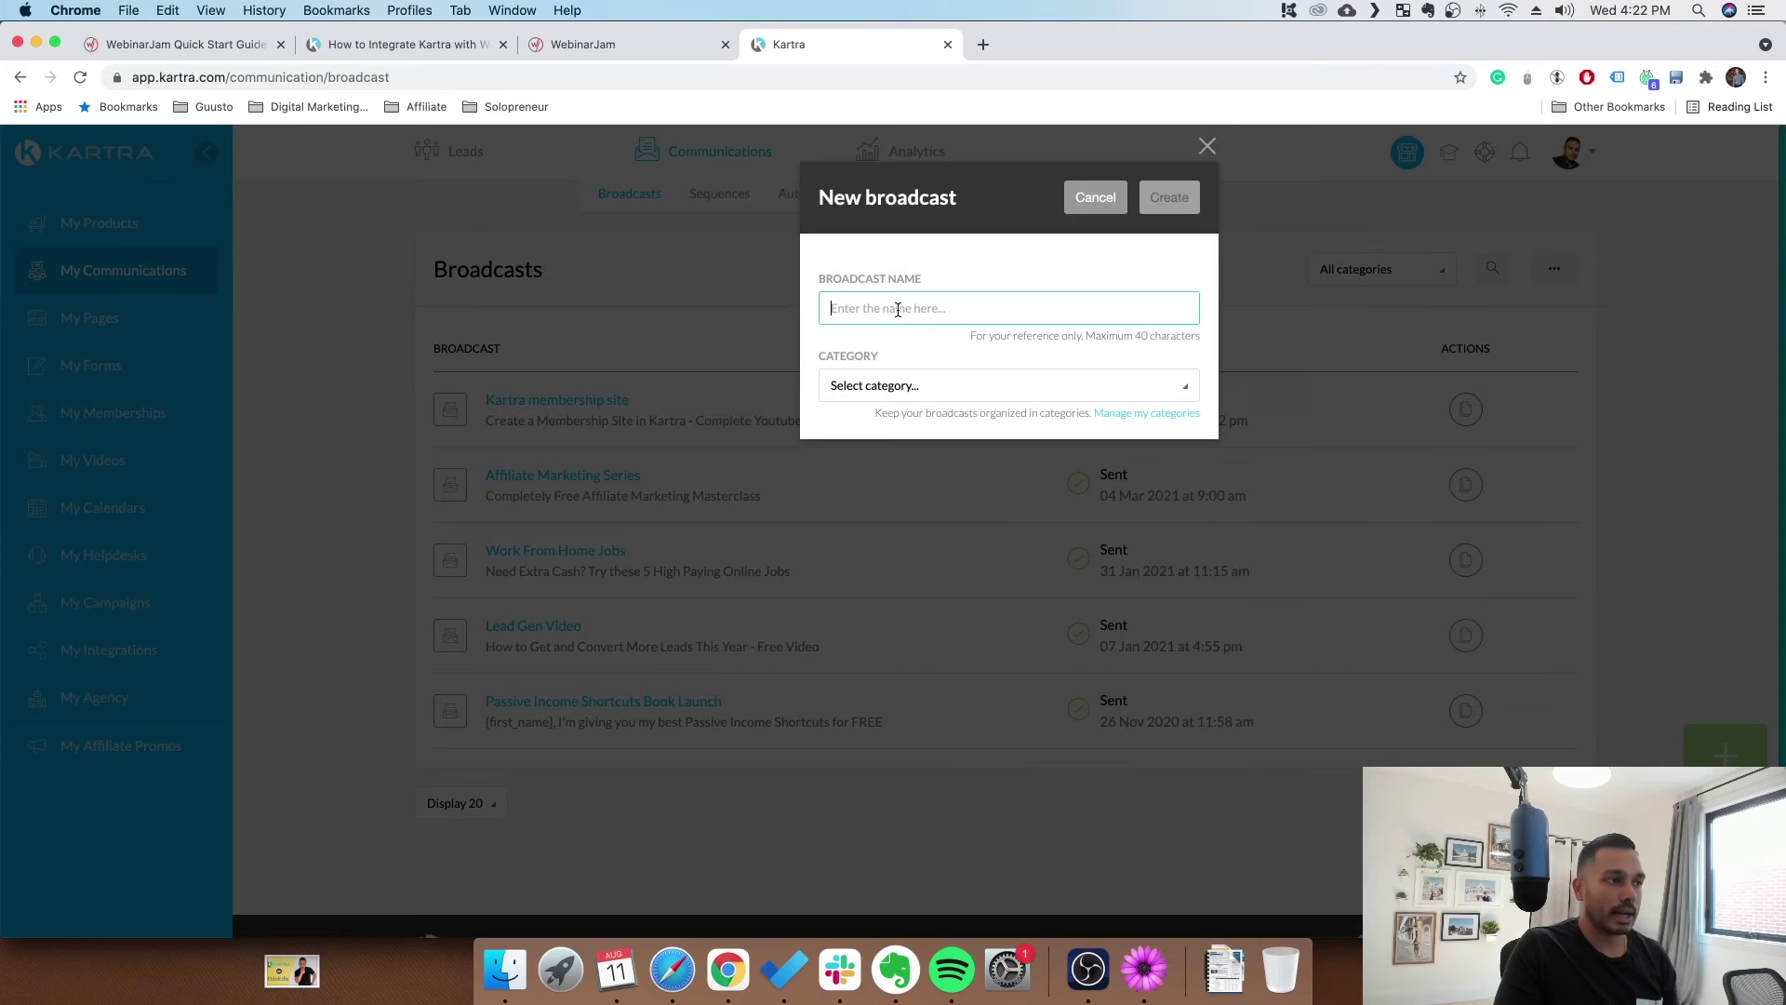
text(test webinar br)
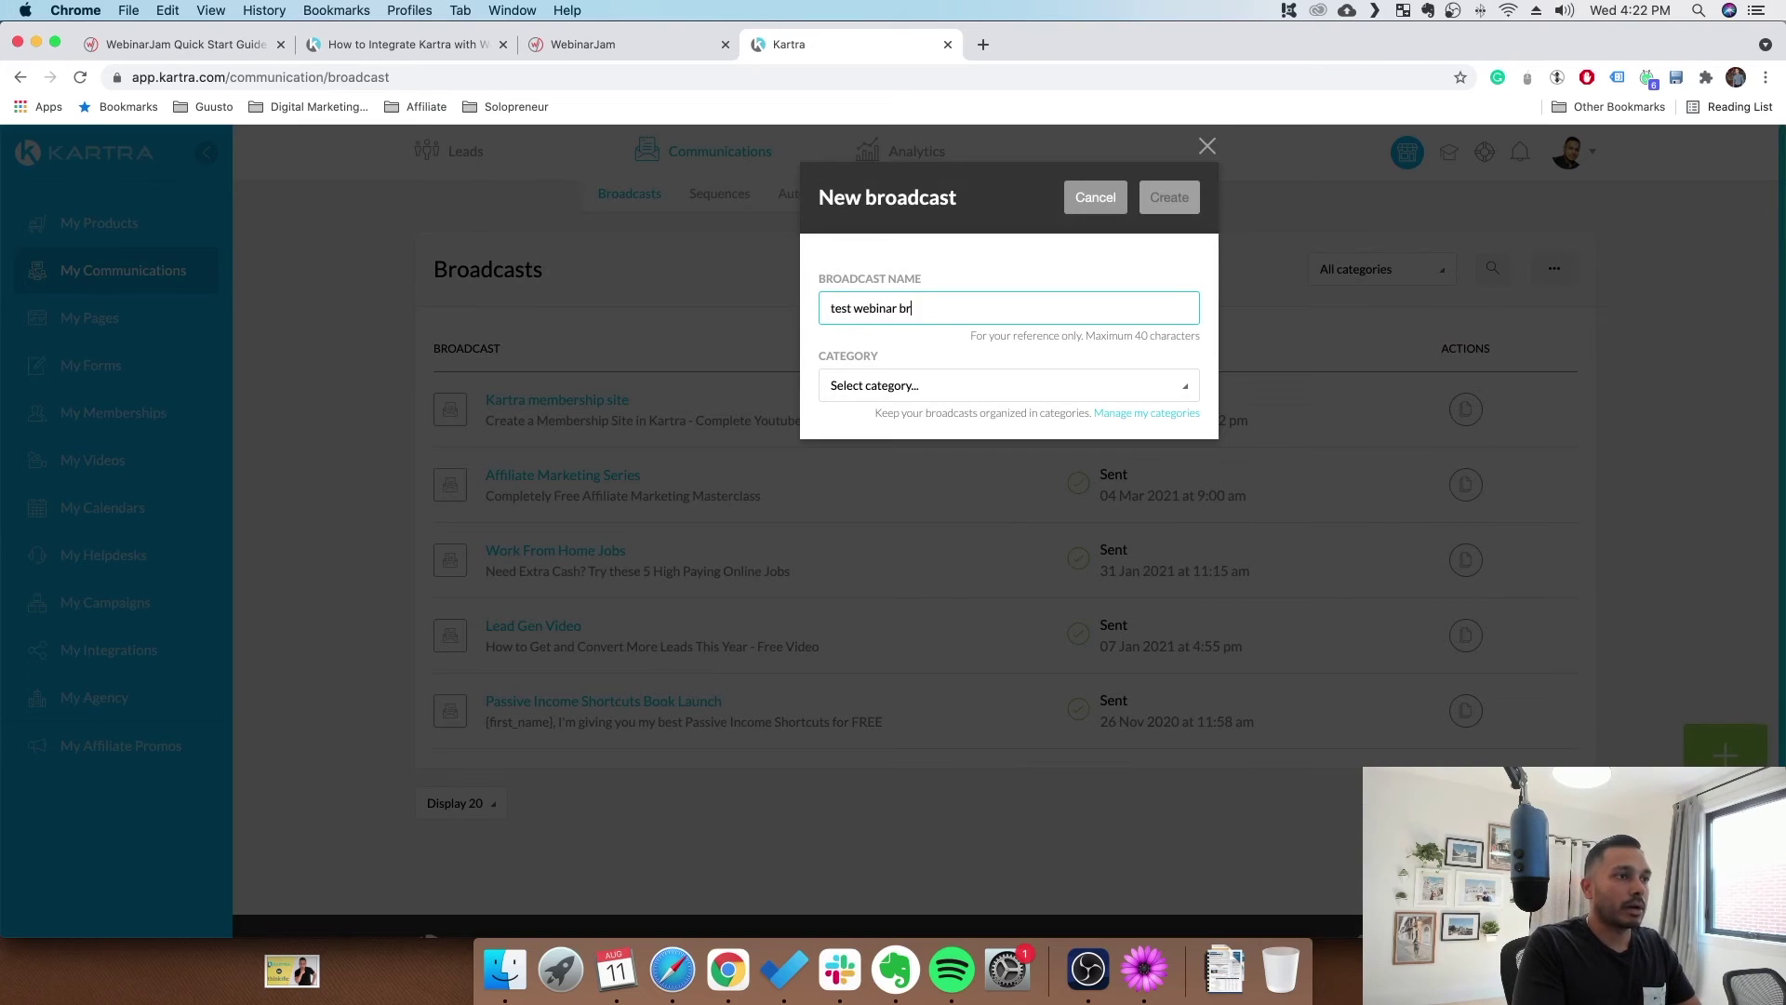
text(oad)
click(898, 394)
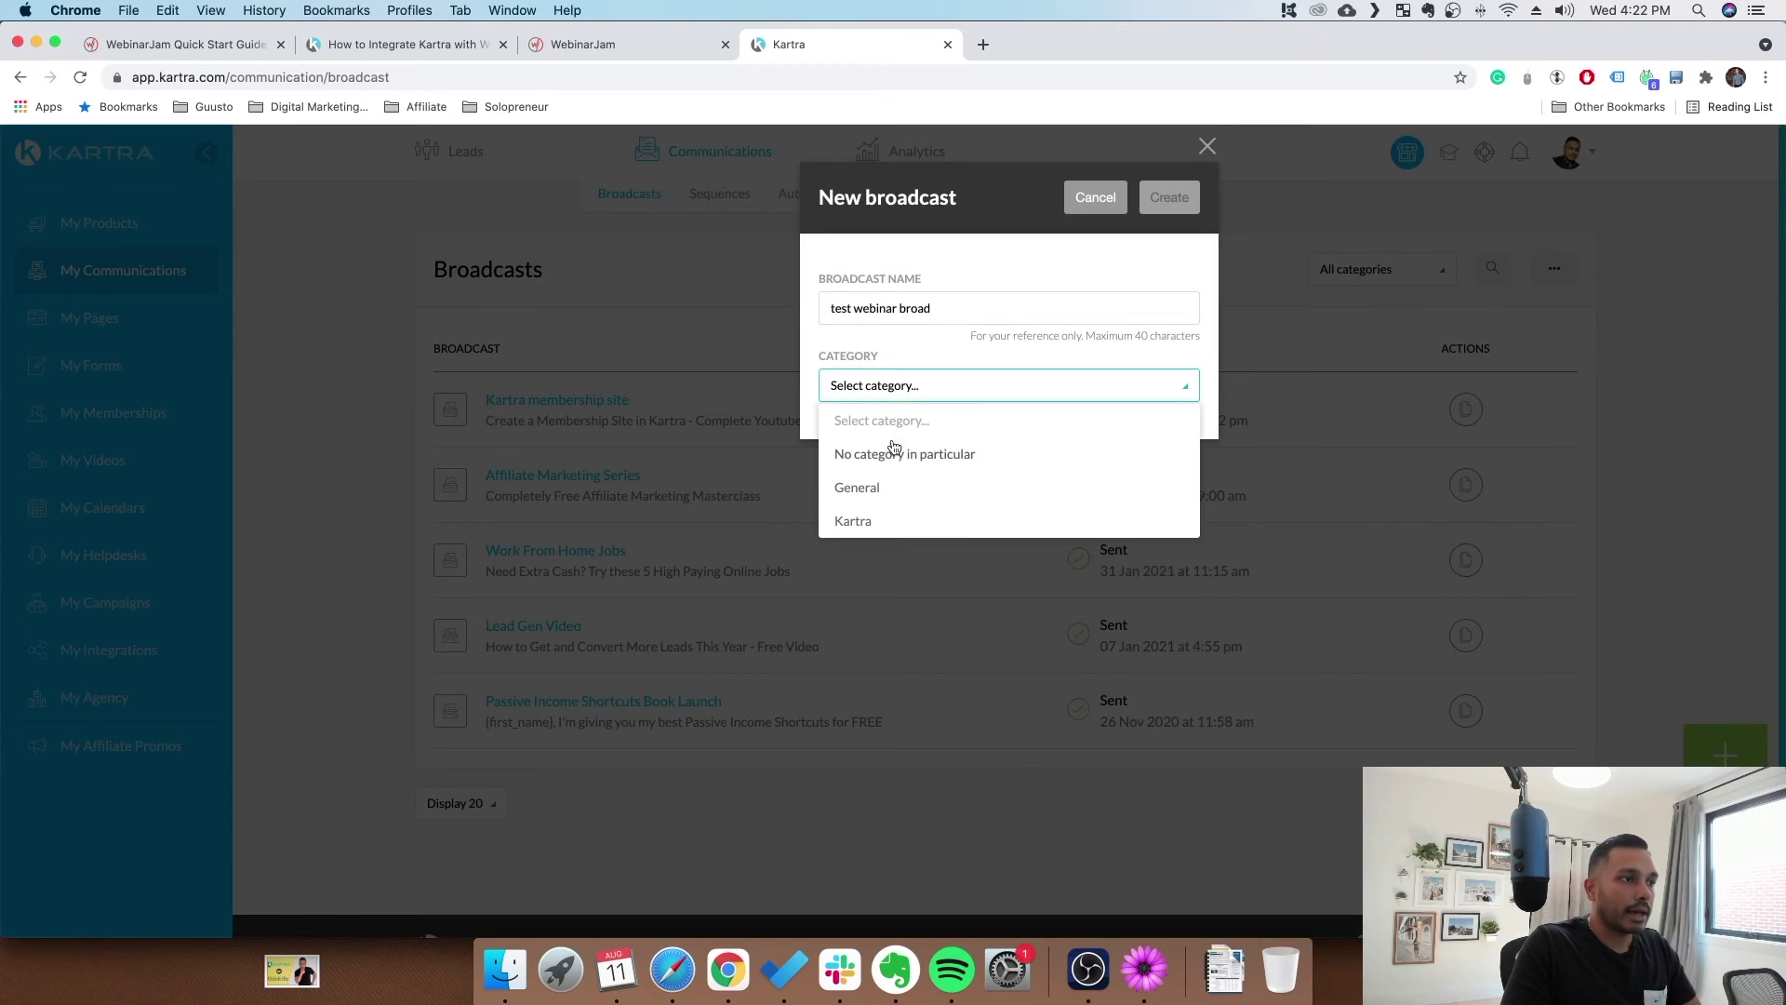
click(900, 456)
click(1169, 200)
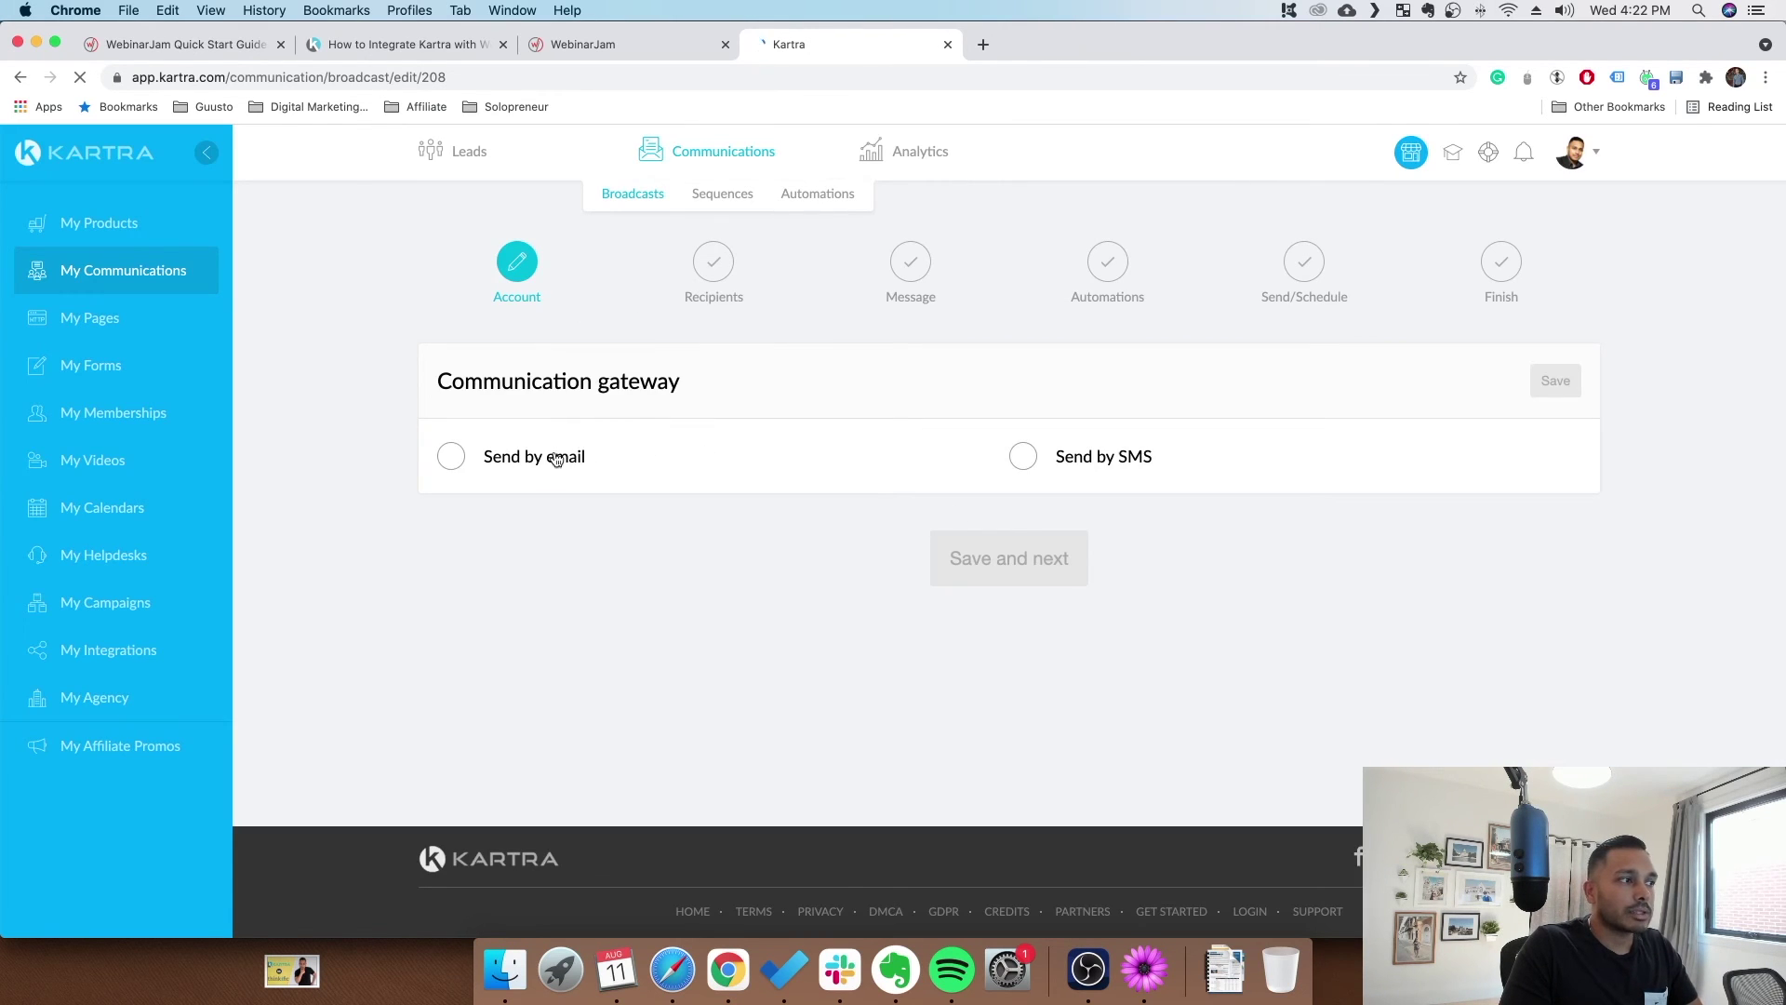
- Send the broadcast by email to leads subscribed to the Test webinar list, then go to Sequences
click(454, 465)
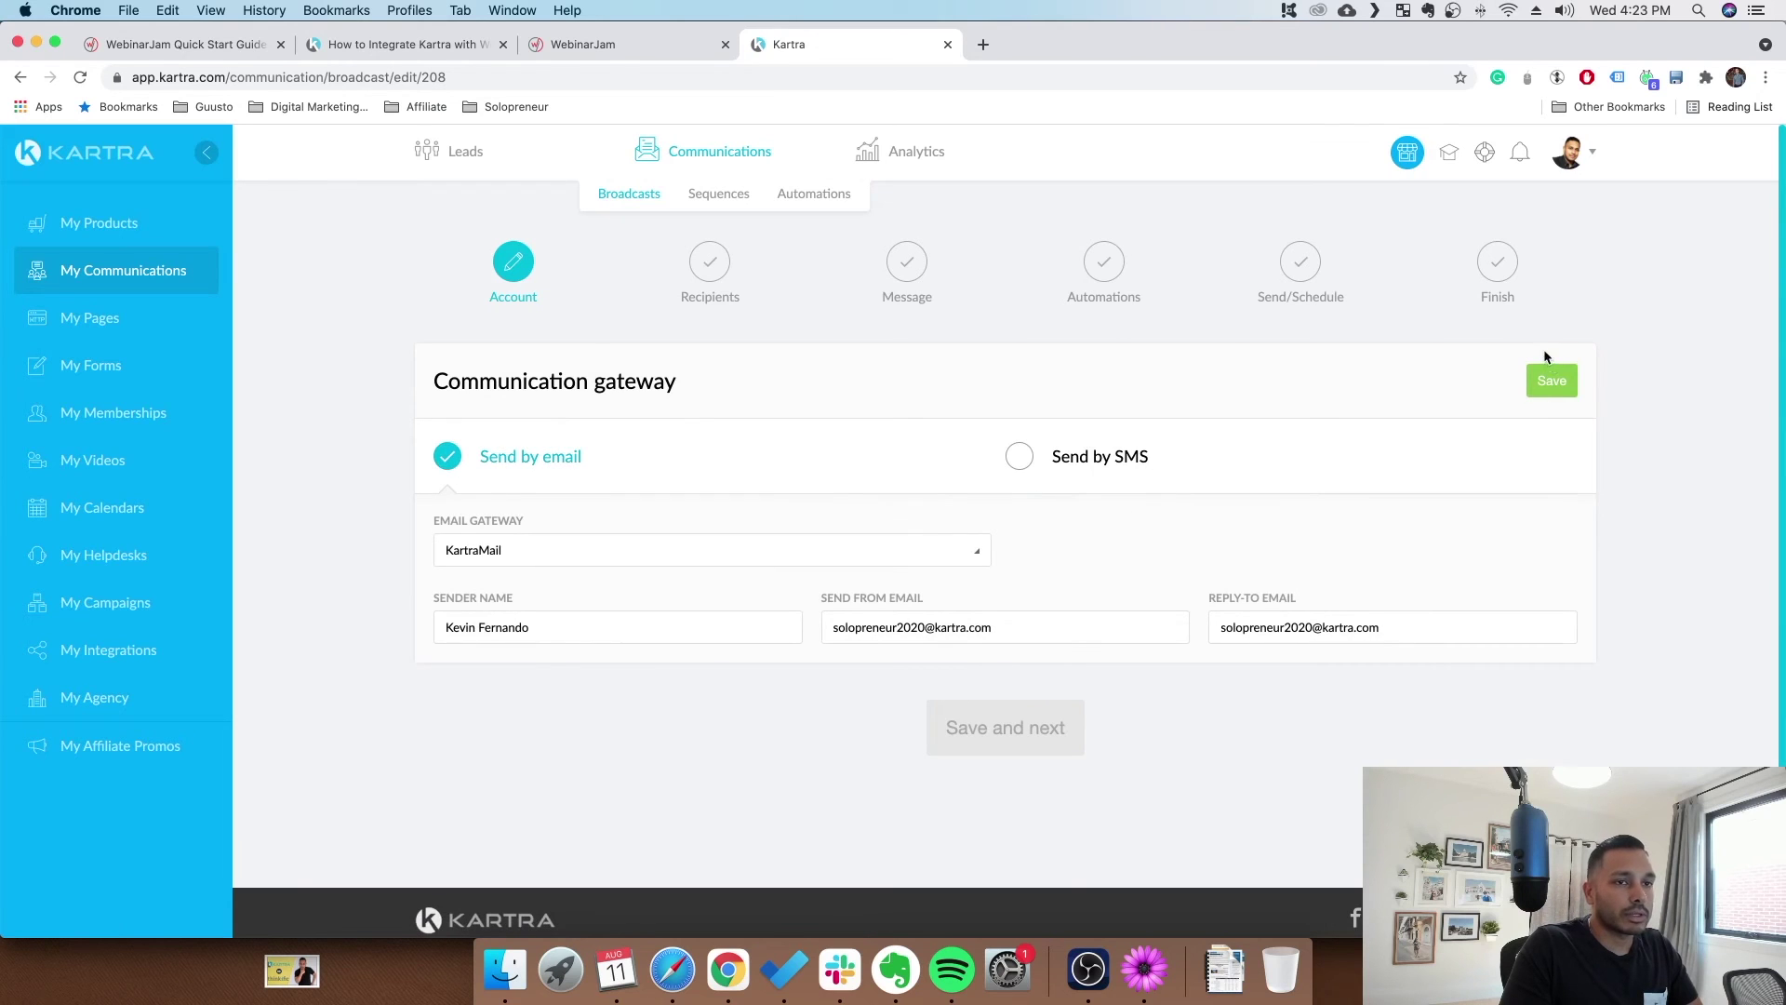
click(1551, 380)
click(1005, 582)
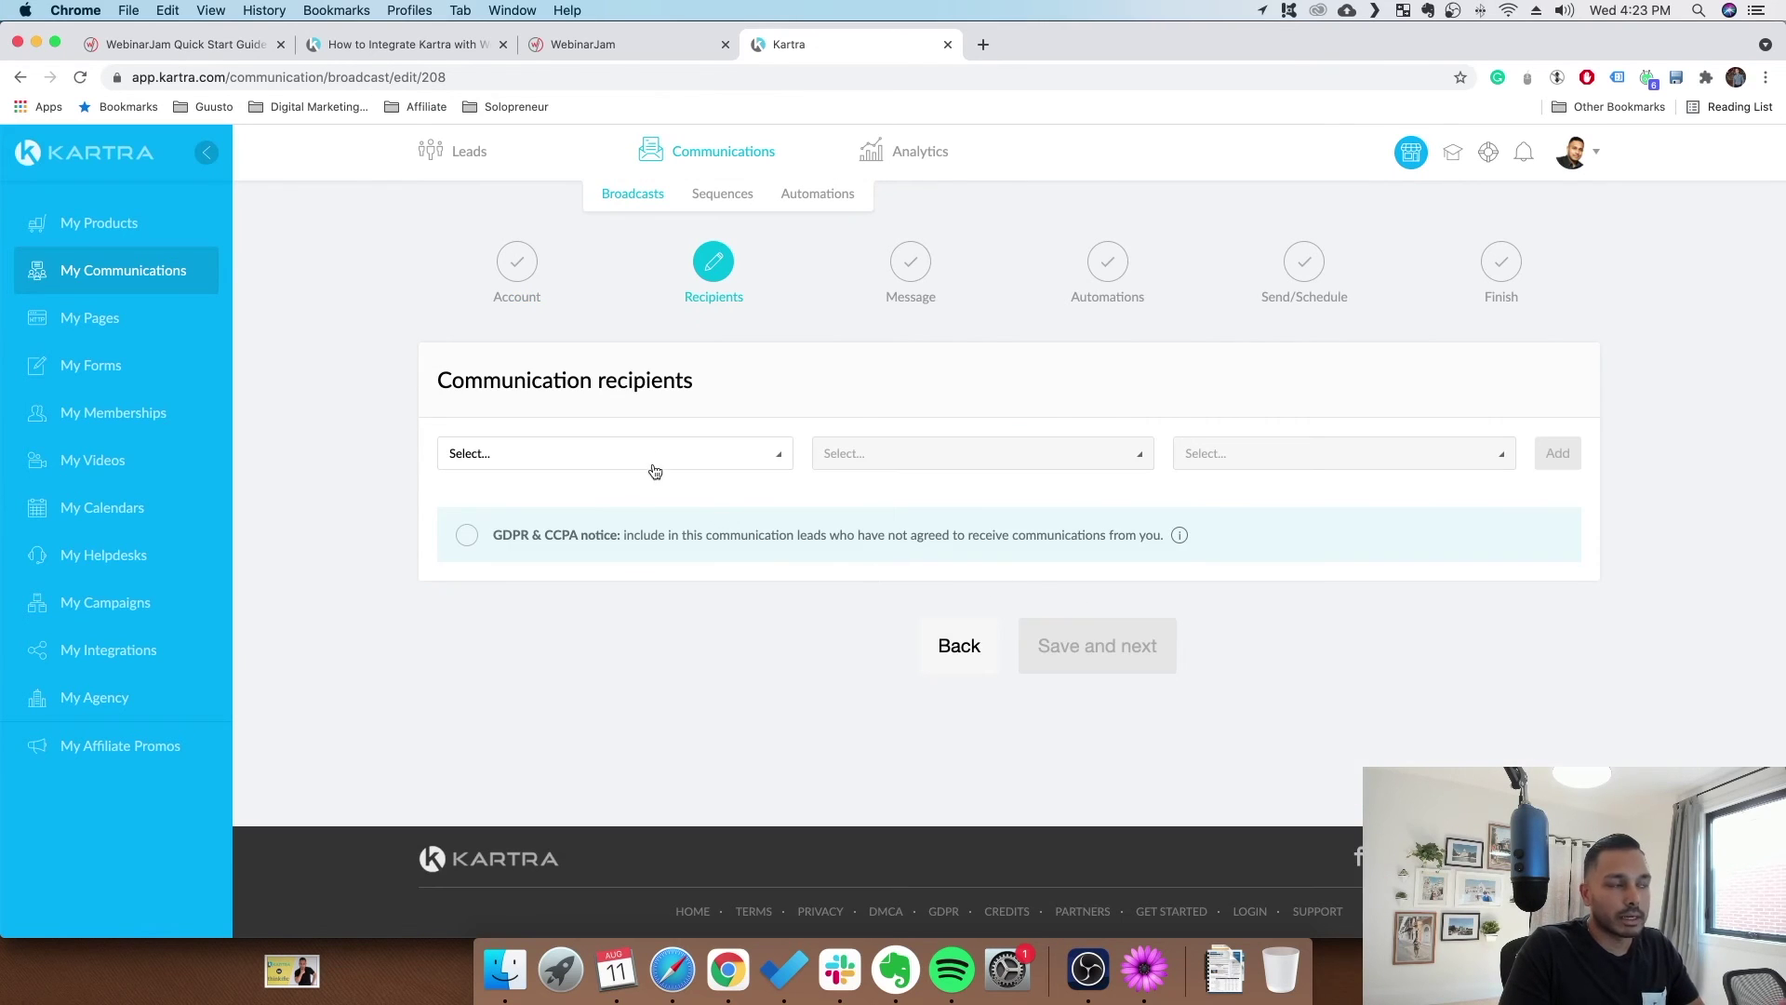
click(589, 465)
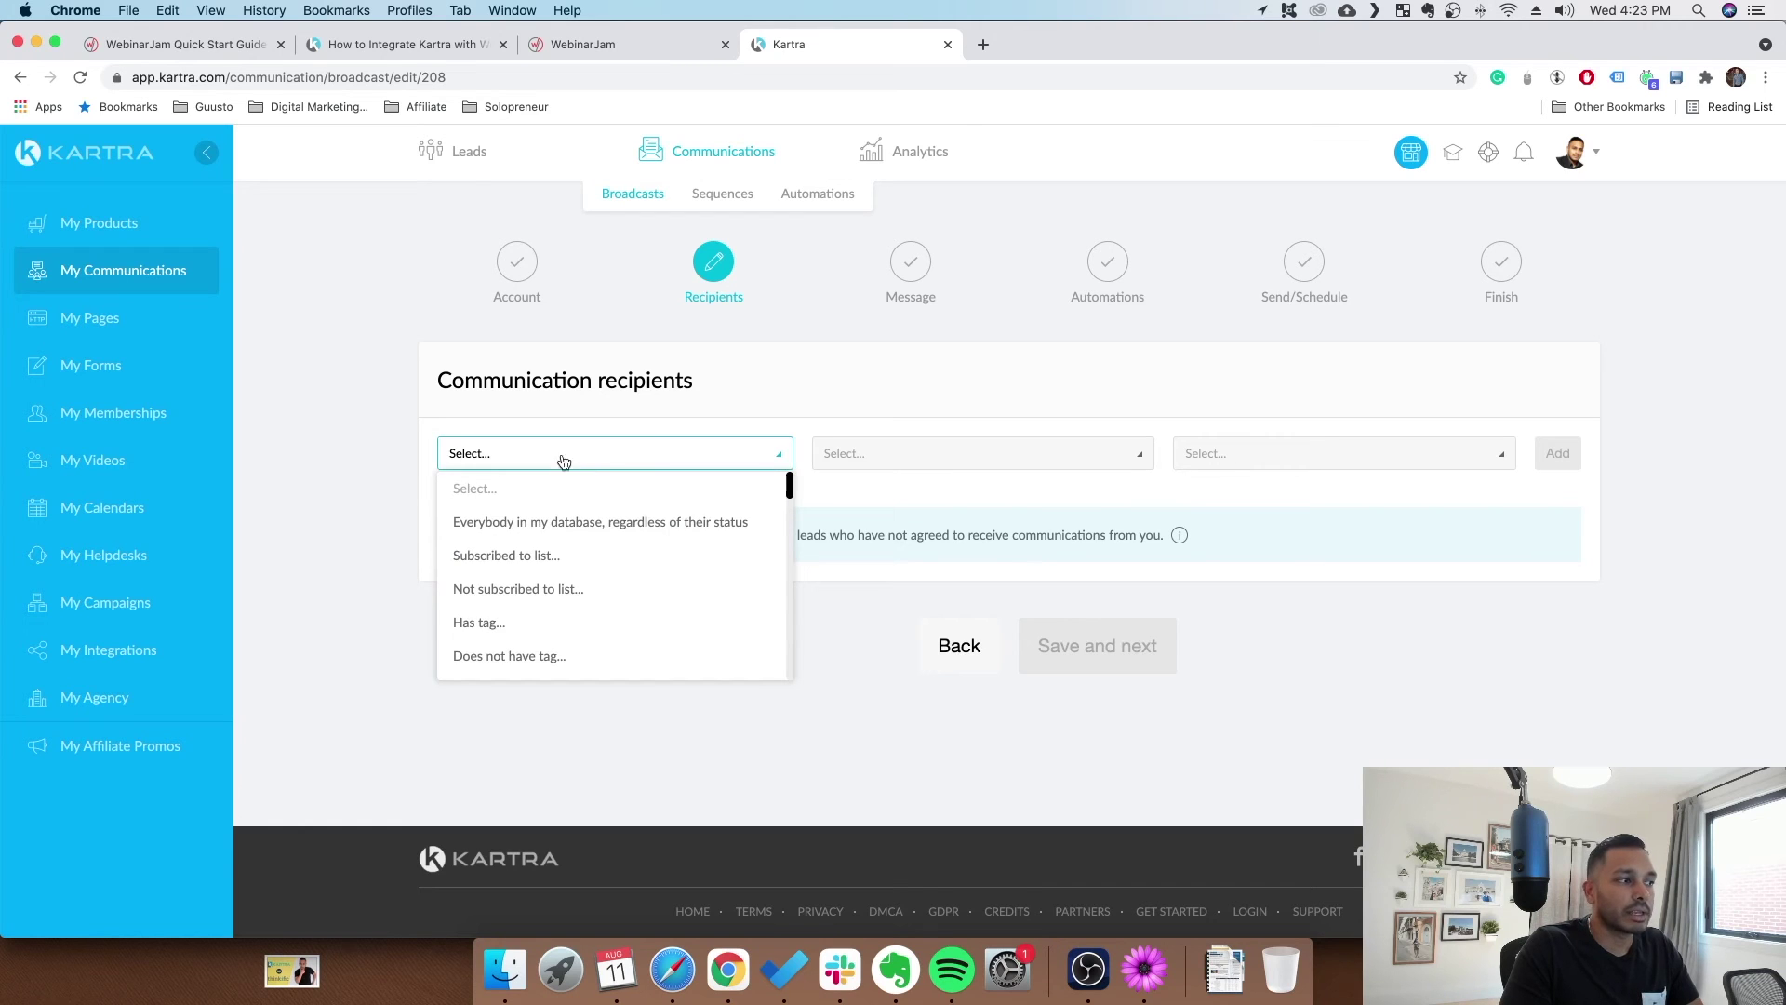
click(493, 557)
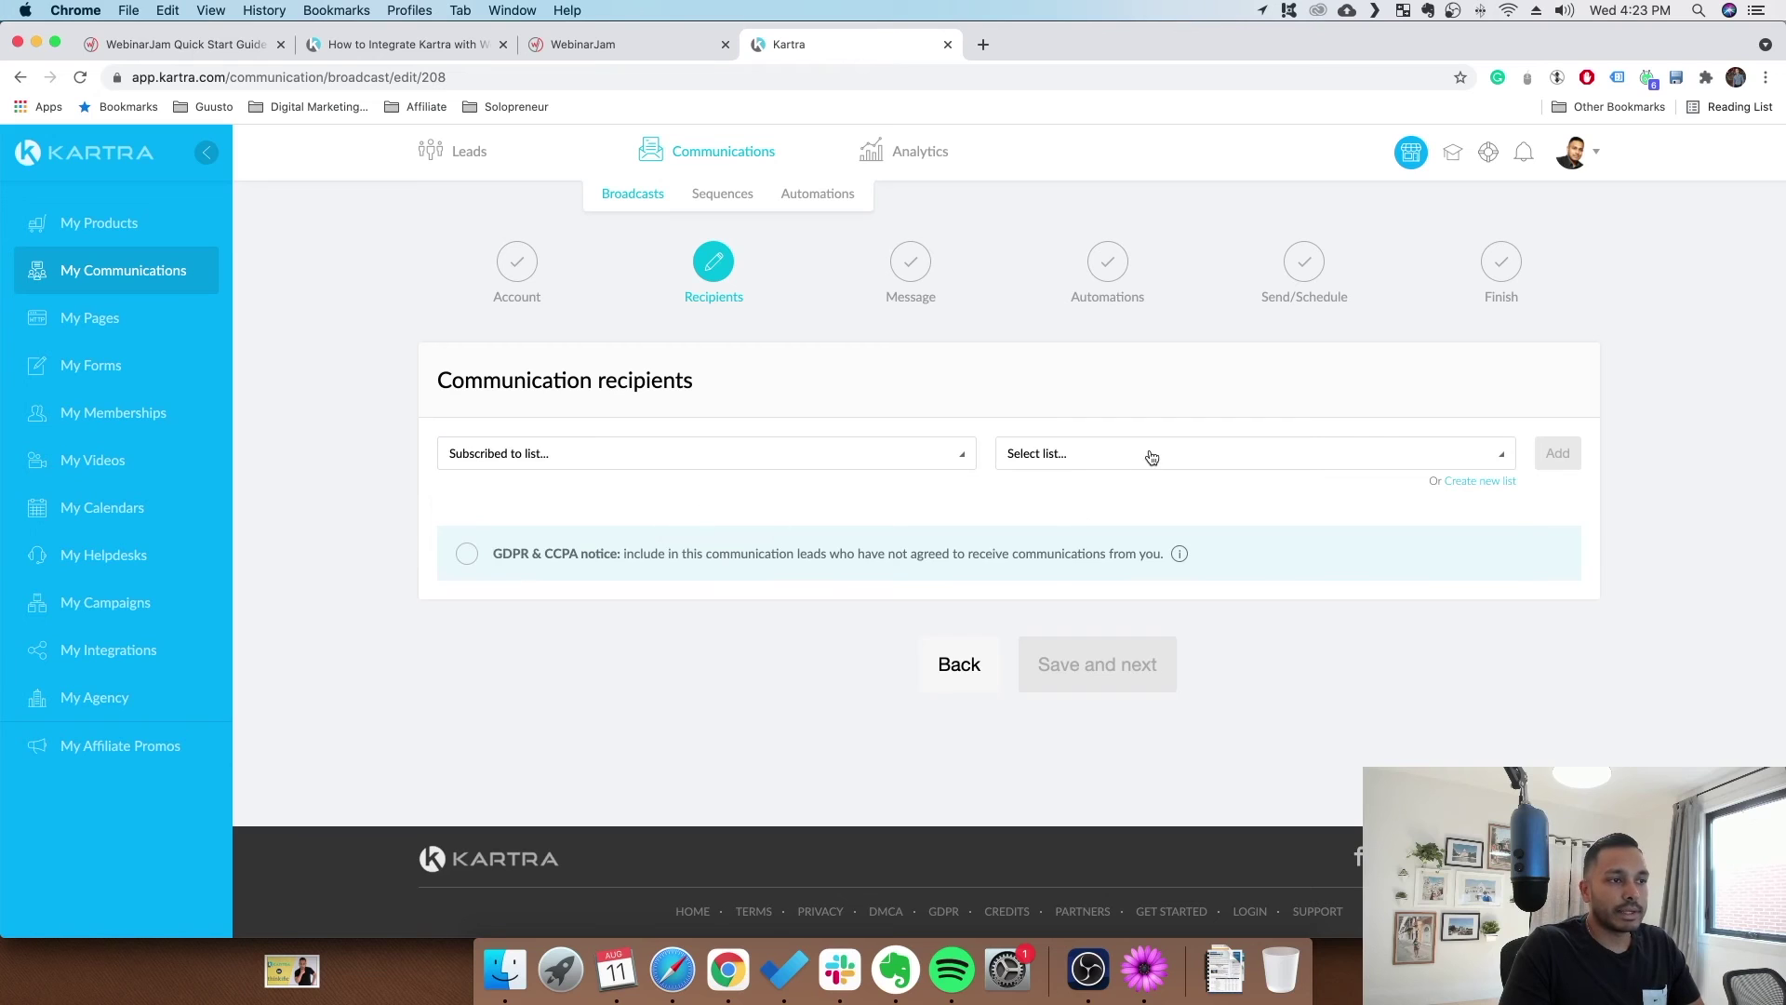
click(1151, 457)
click(1062, 622)
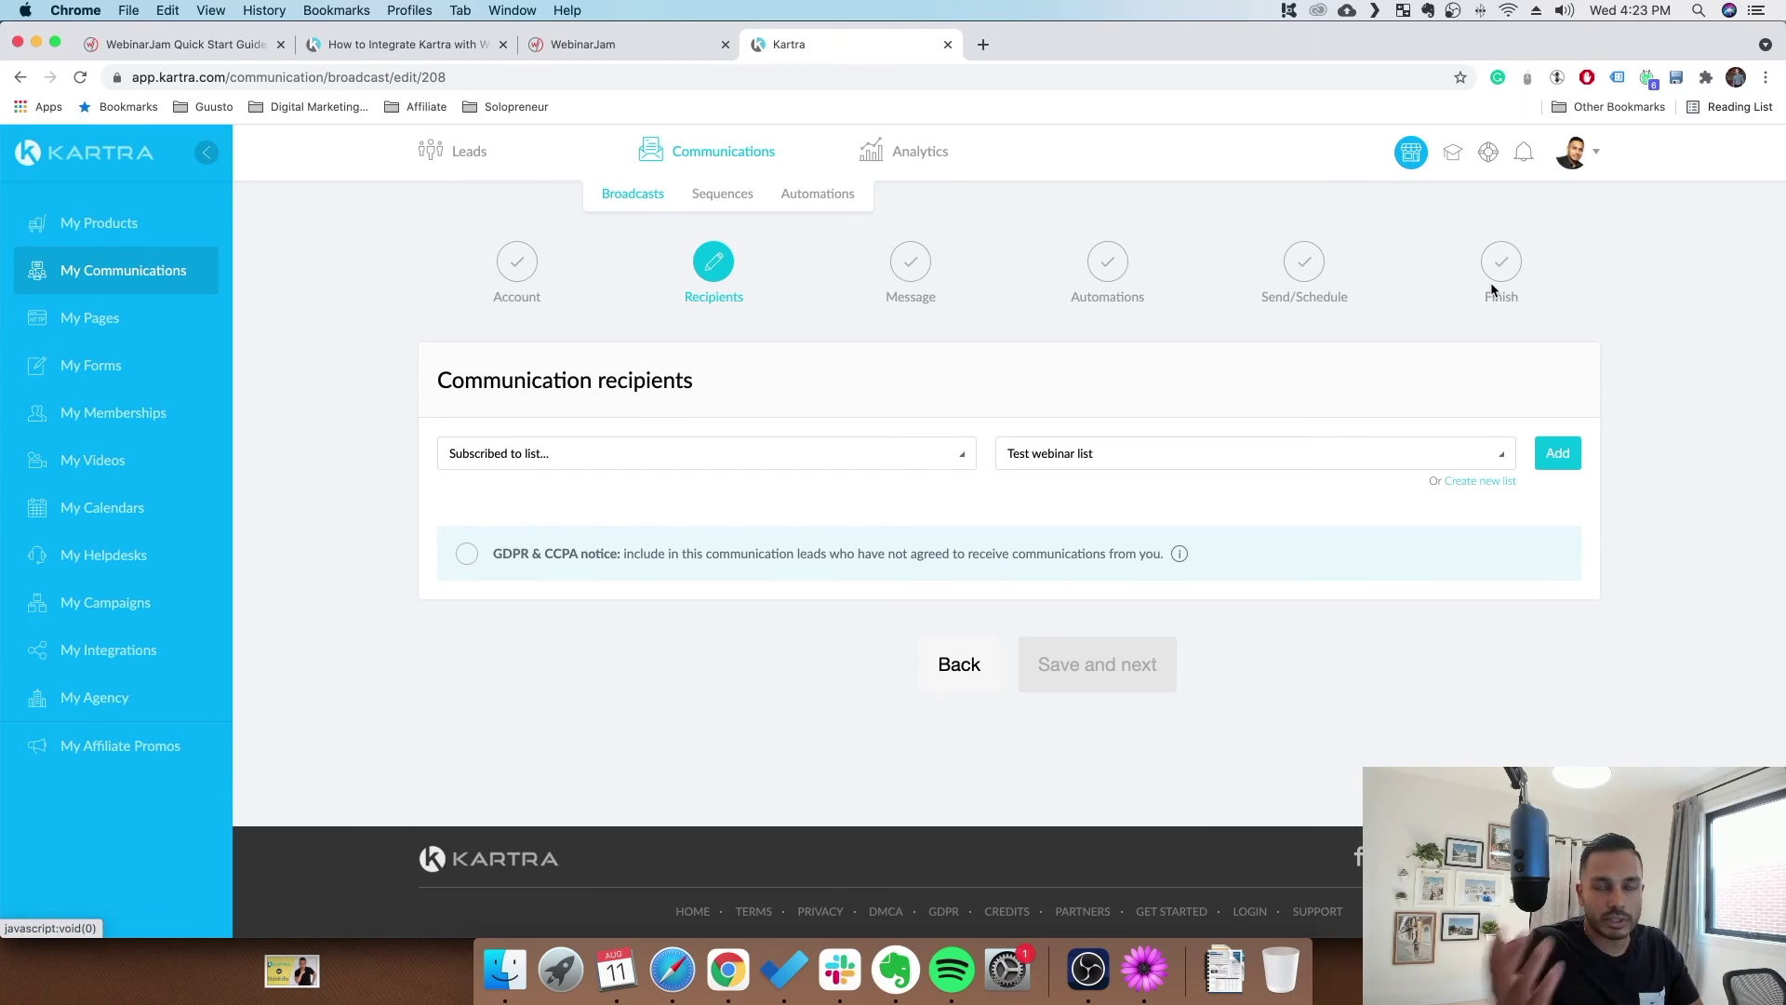
click(731, 205)
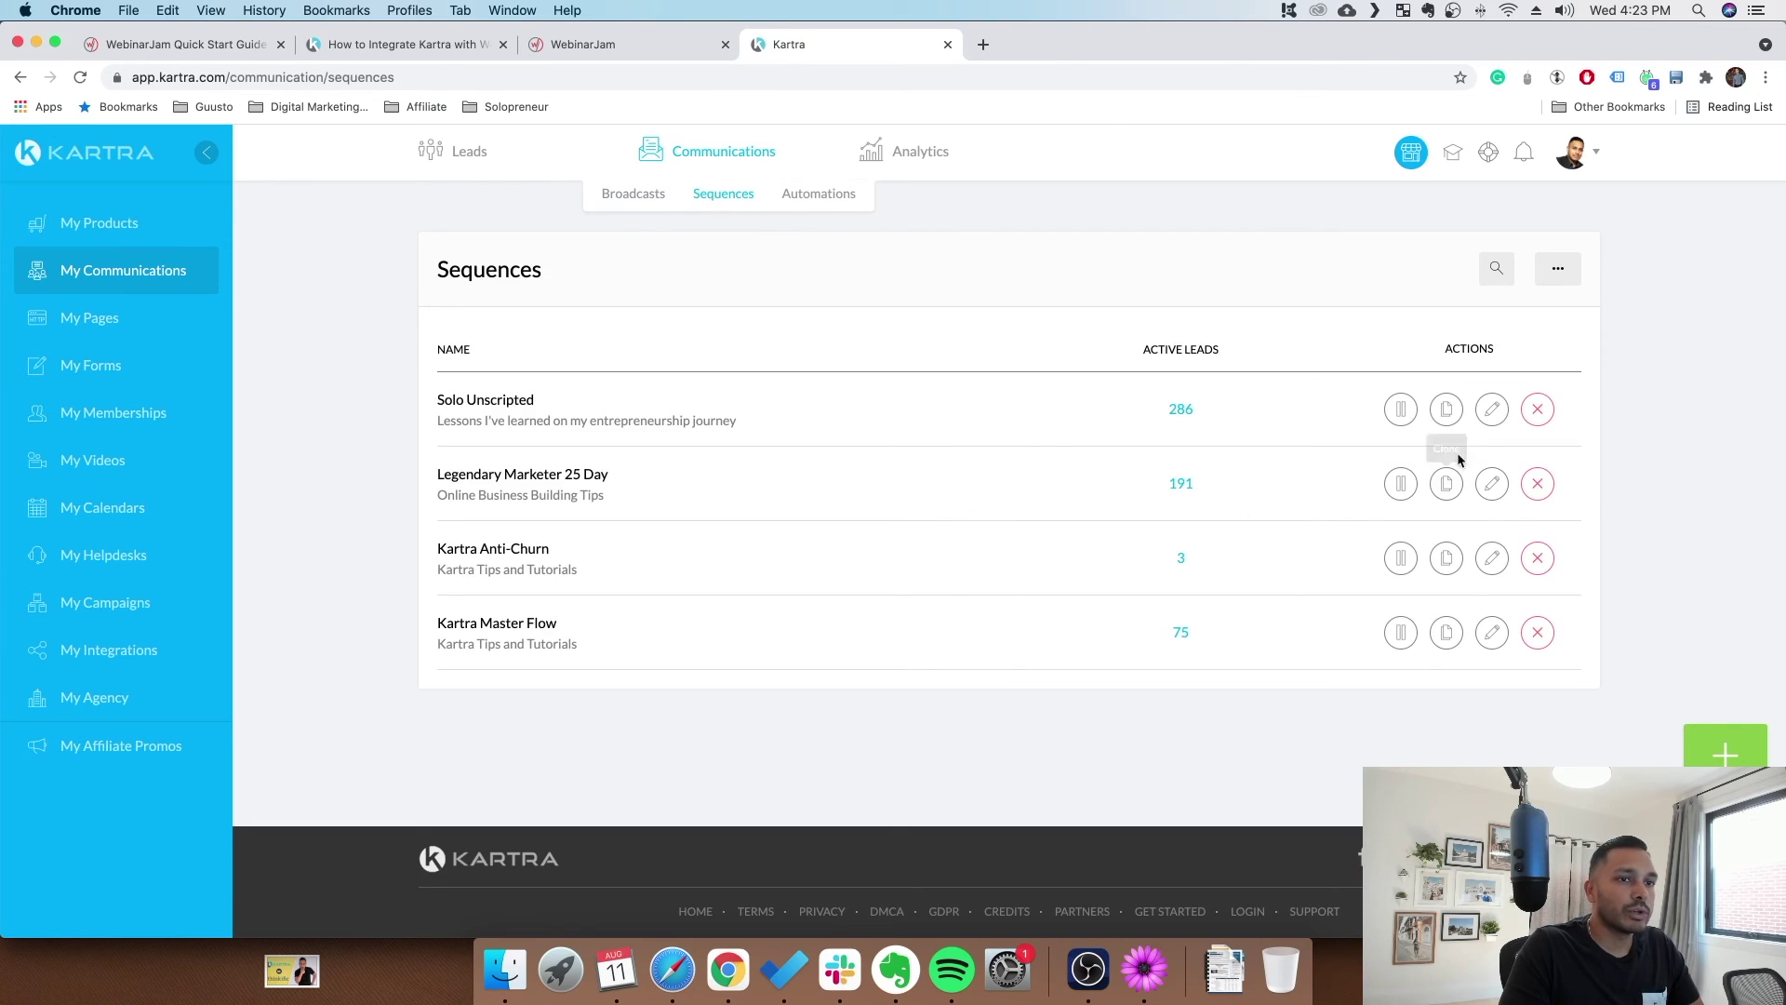
- In Solo Unscripted's starting rules, pick the Test webinar list as trigger, then view tag triggers
click(1491, 410)
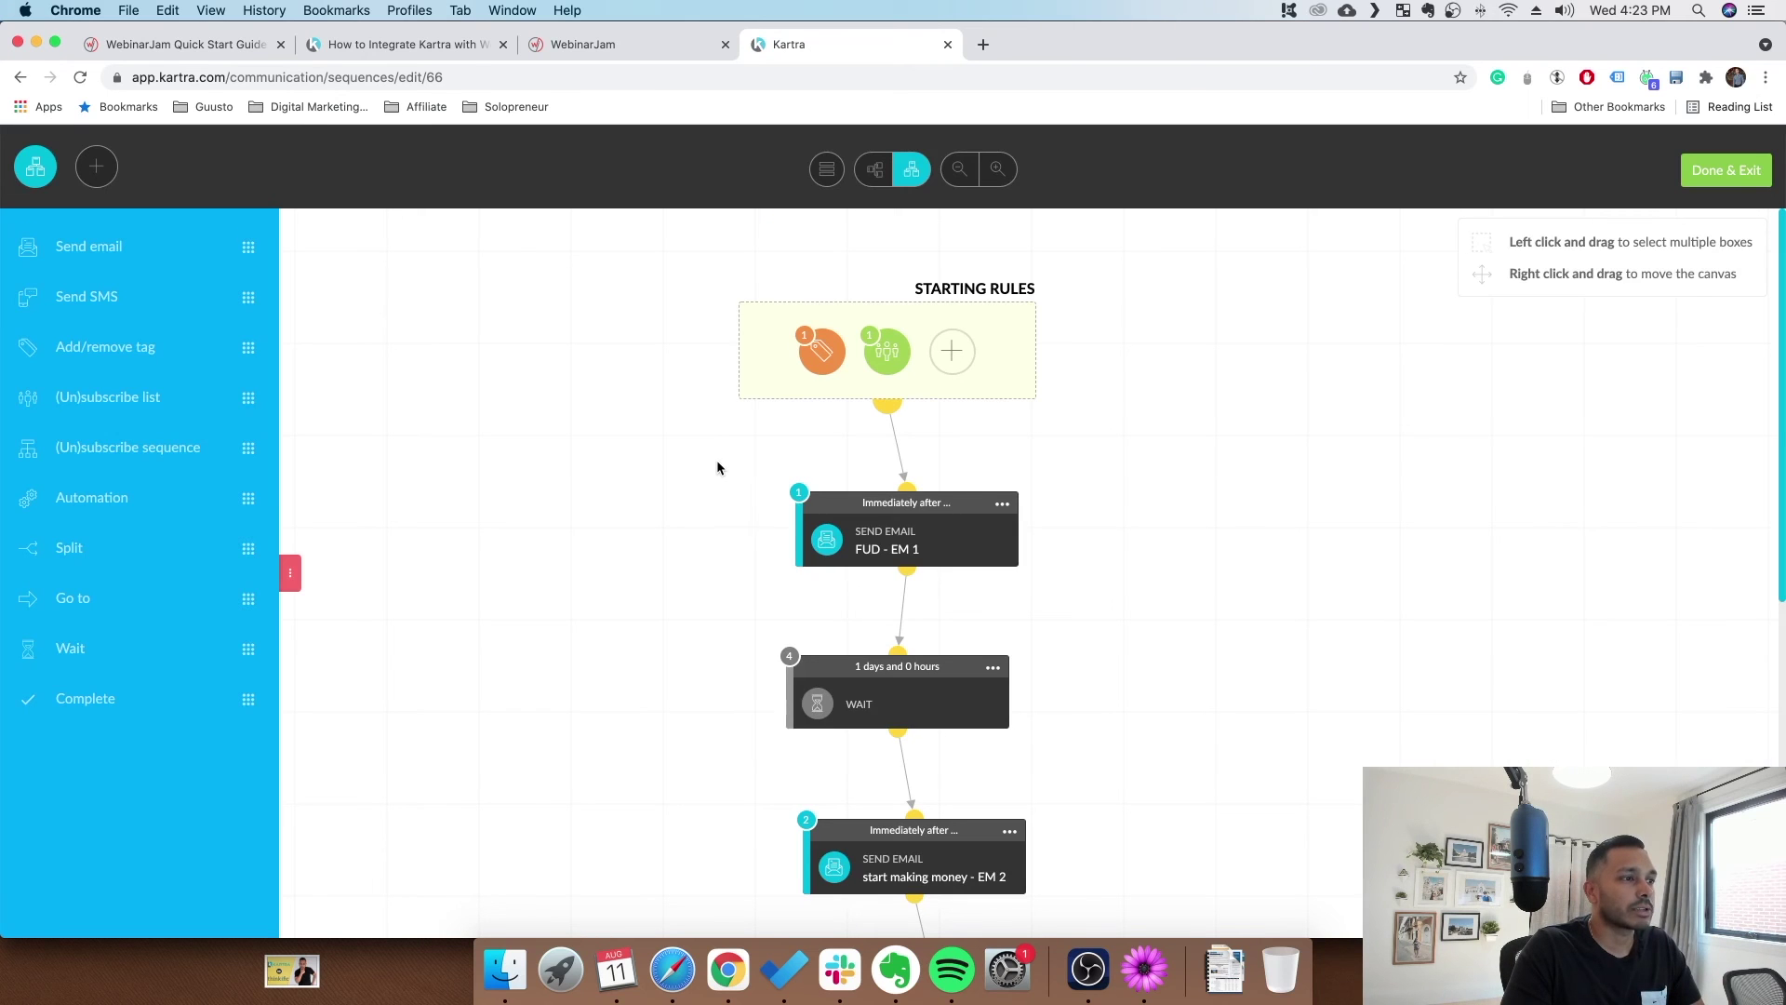
scroll(935, 494, down, 3)
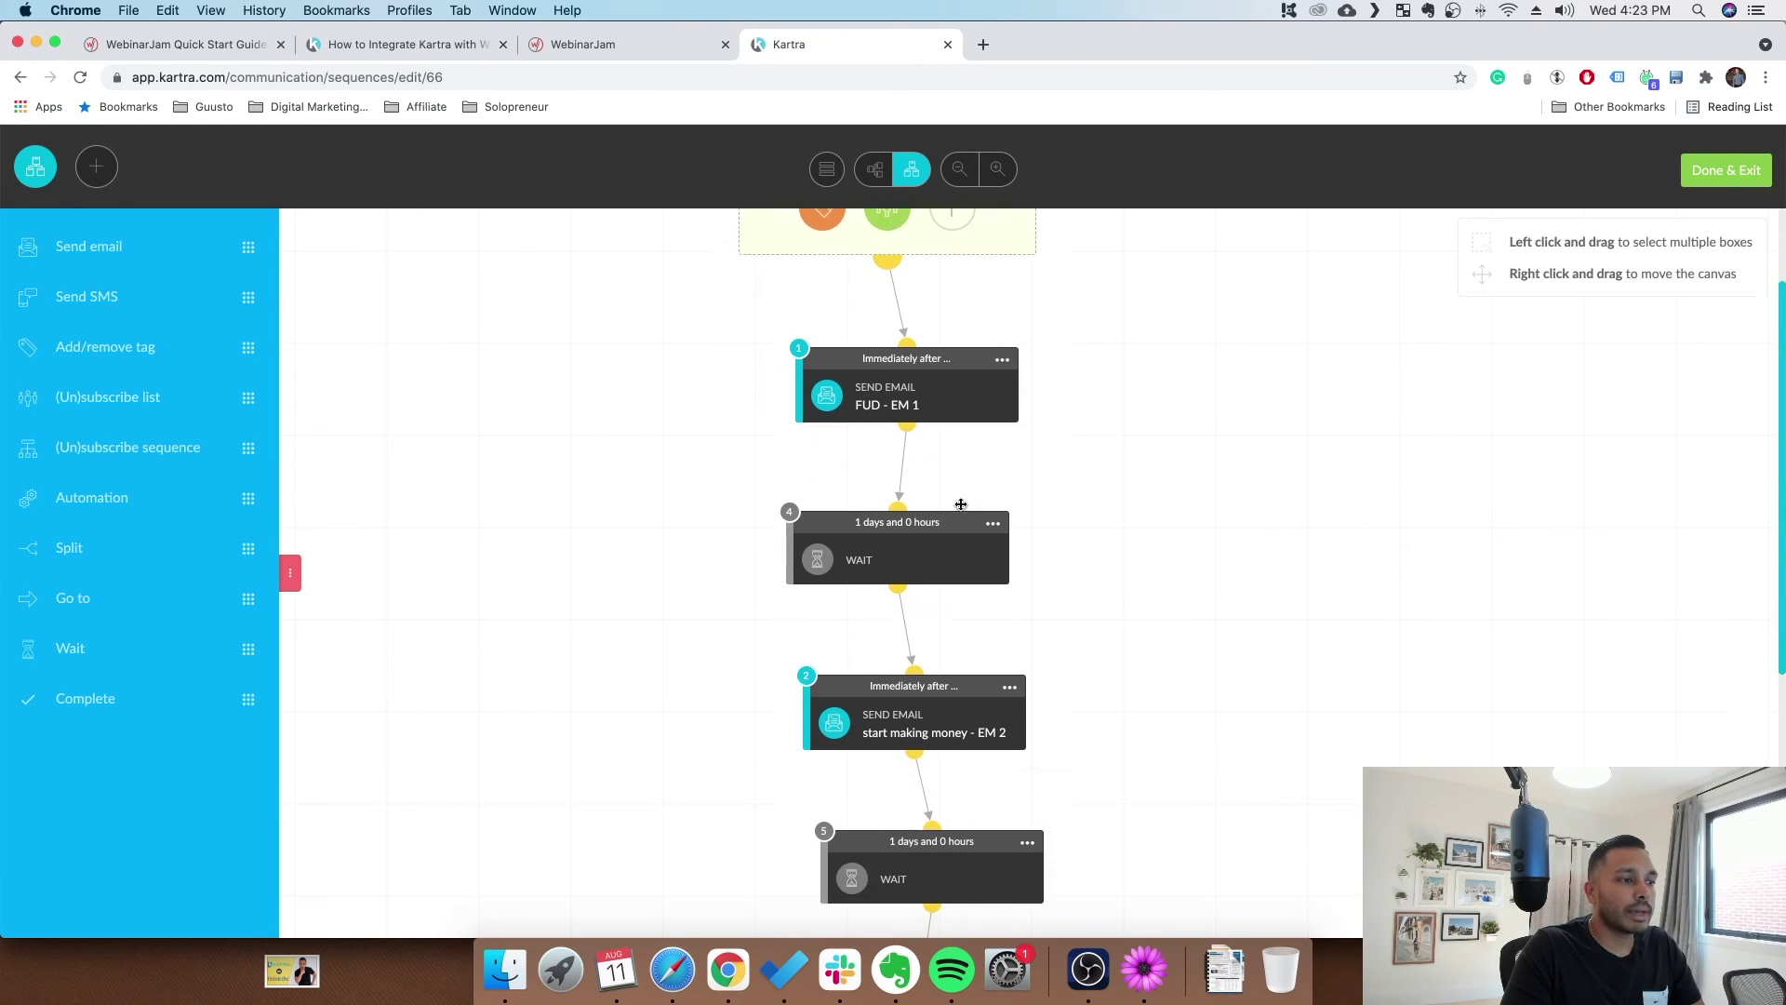
scroll(952, 752, down, 4)
scroll(968, 694, up, 7)
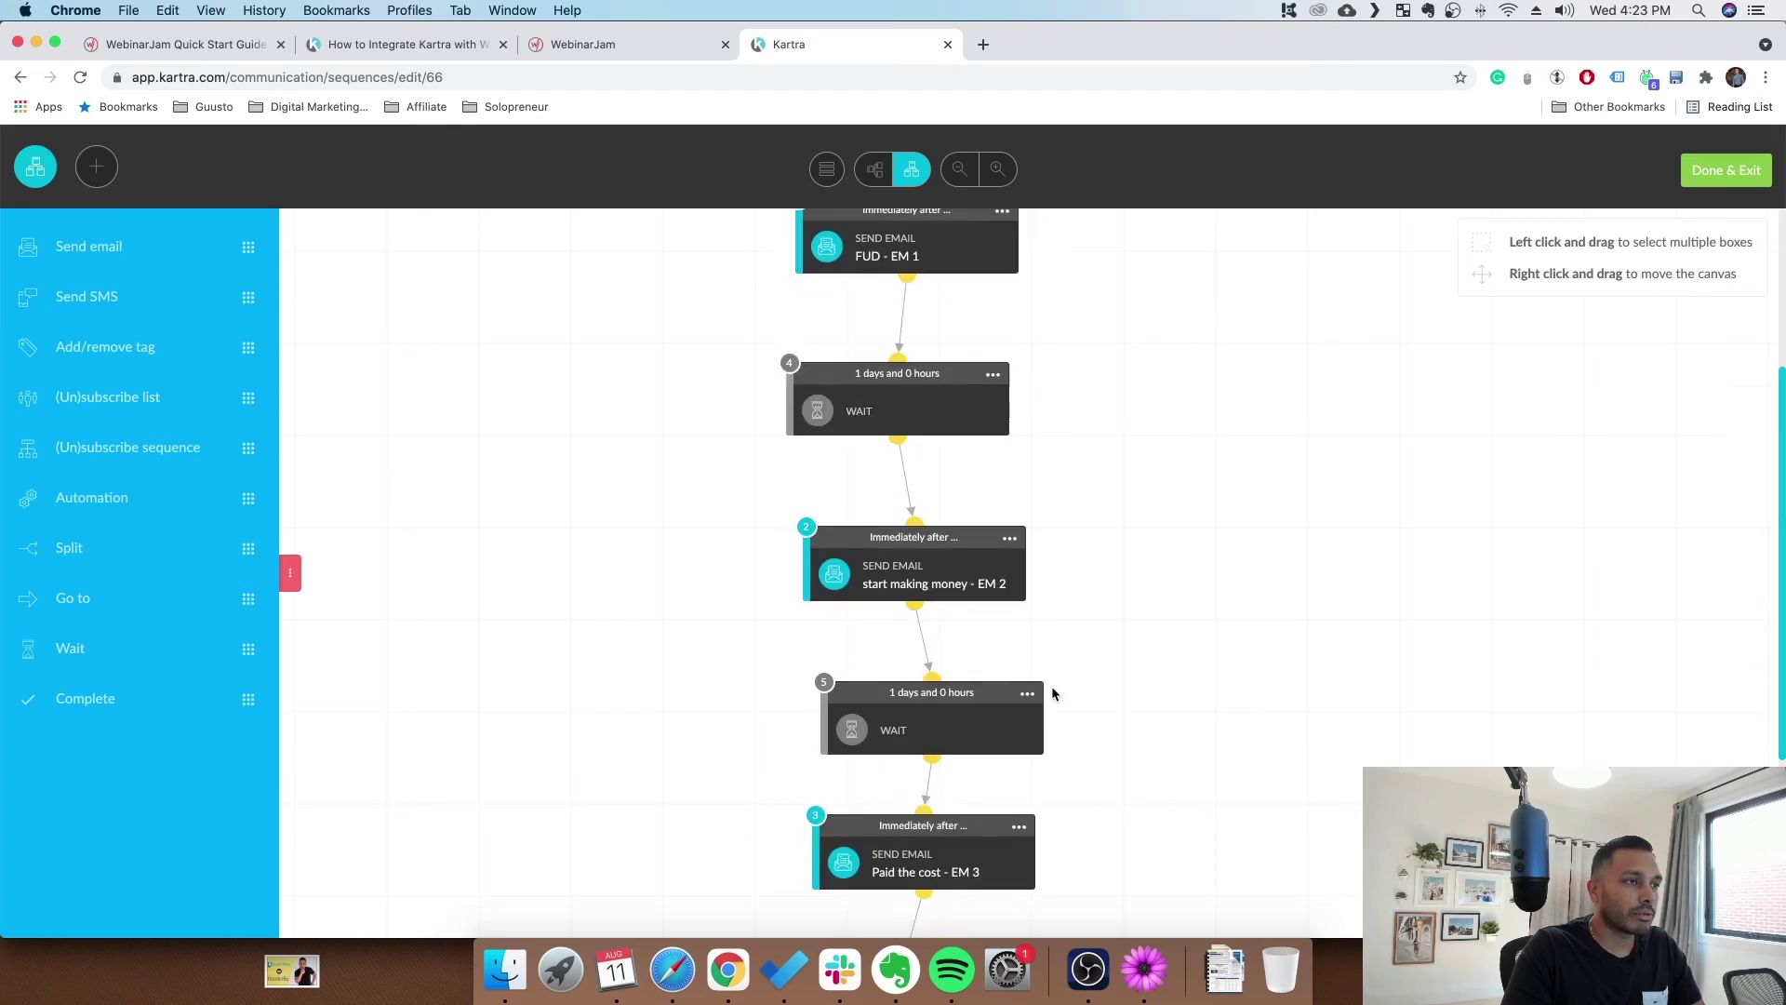
click(984, 342)
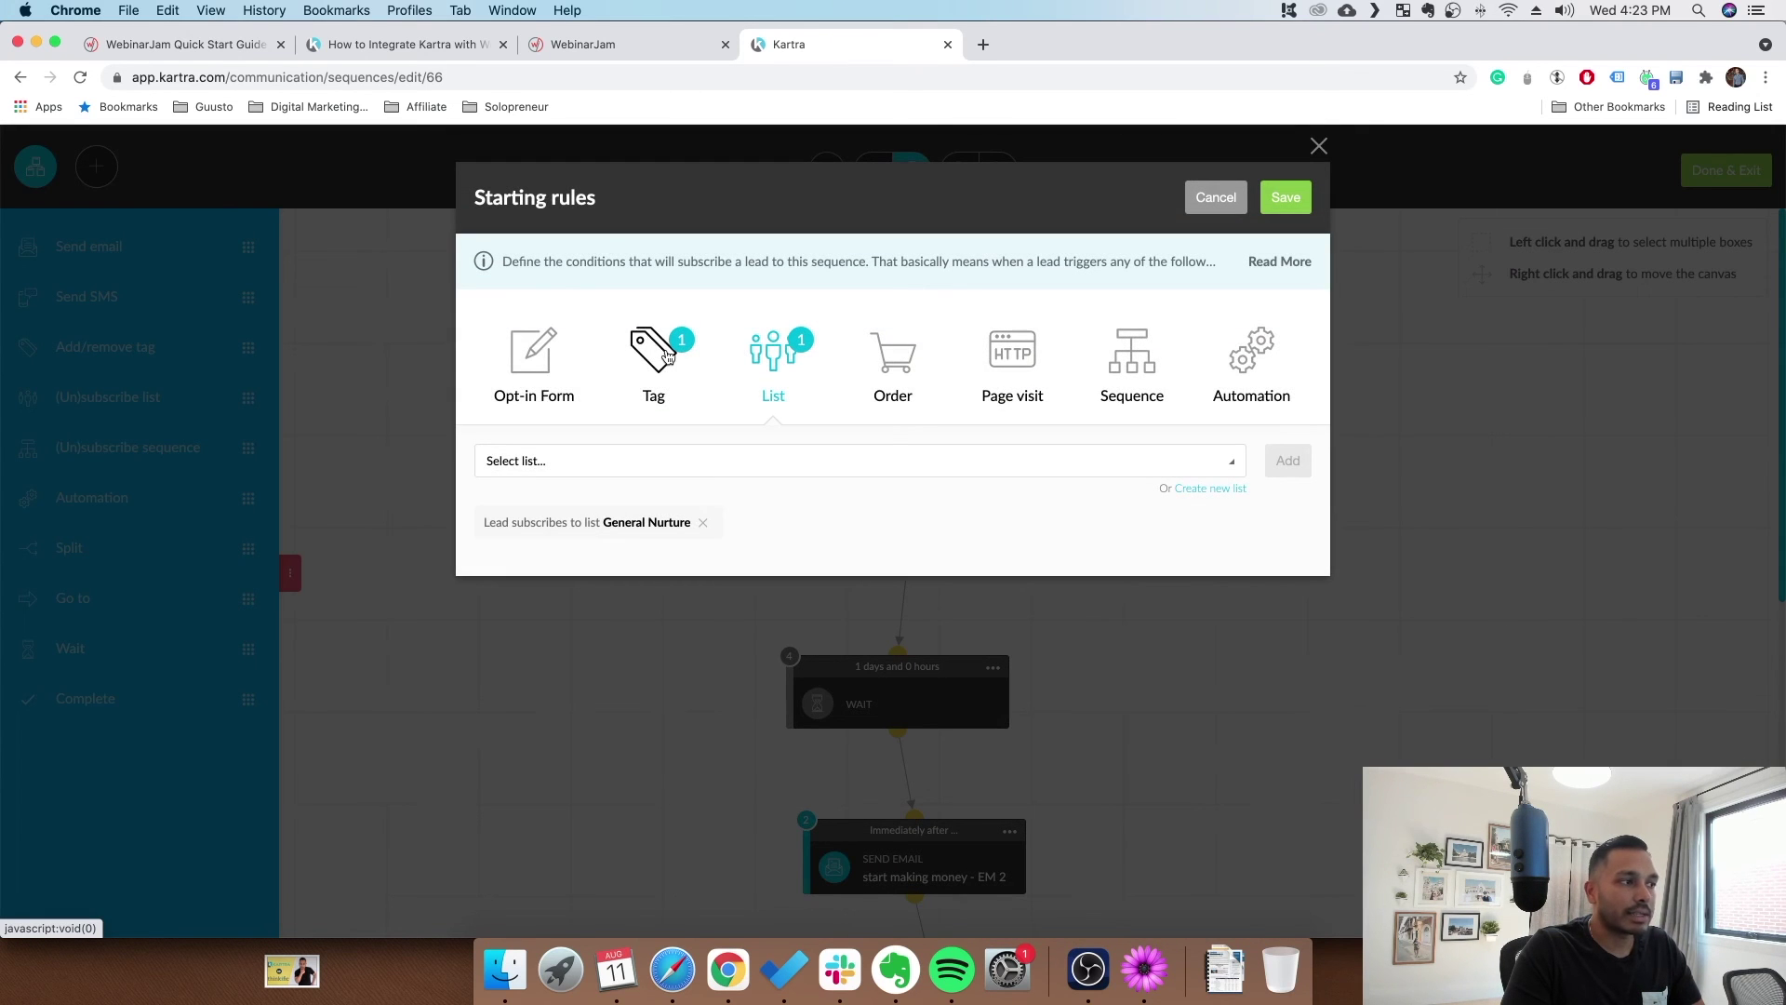
click(542, 459)
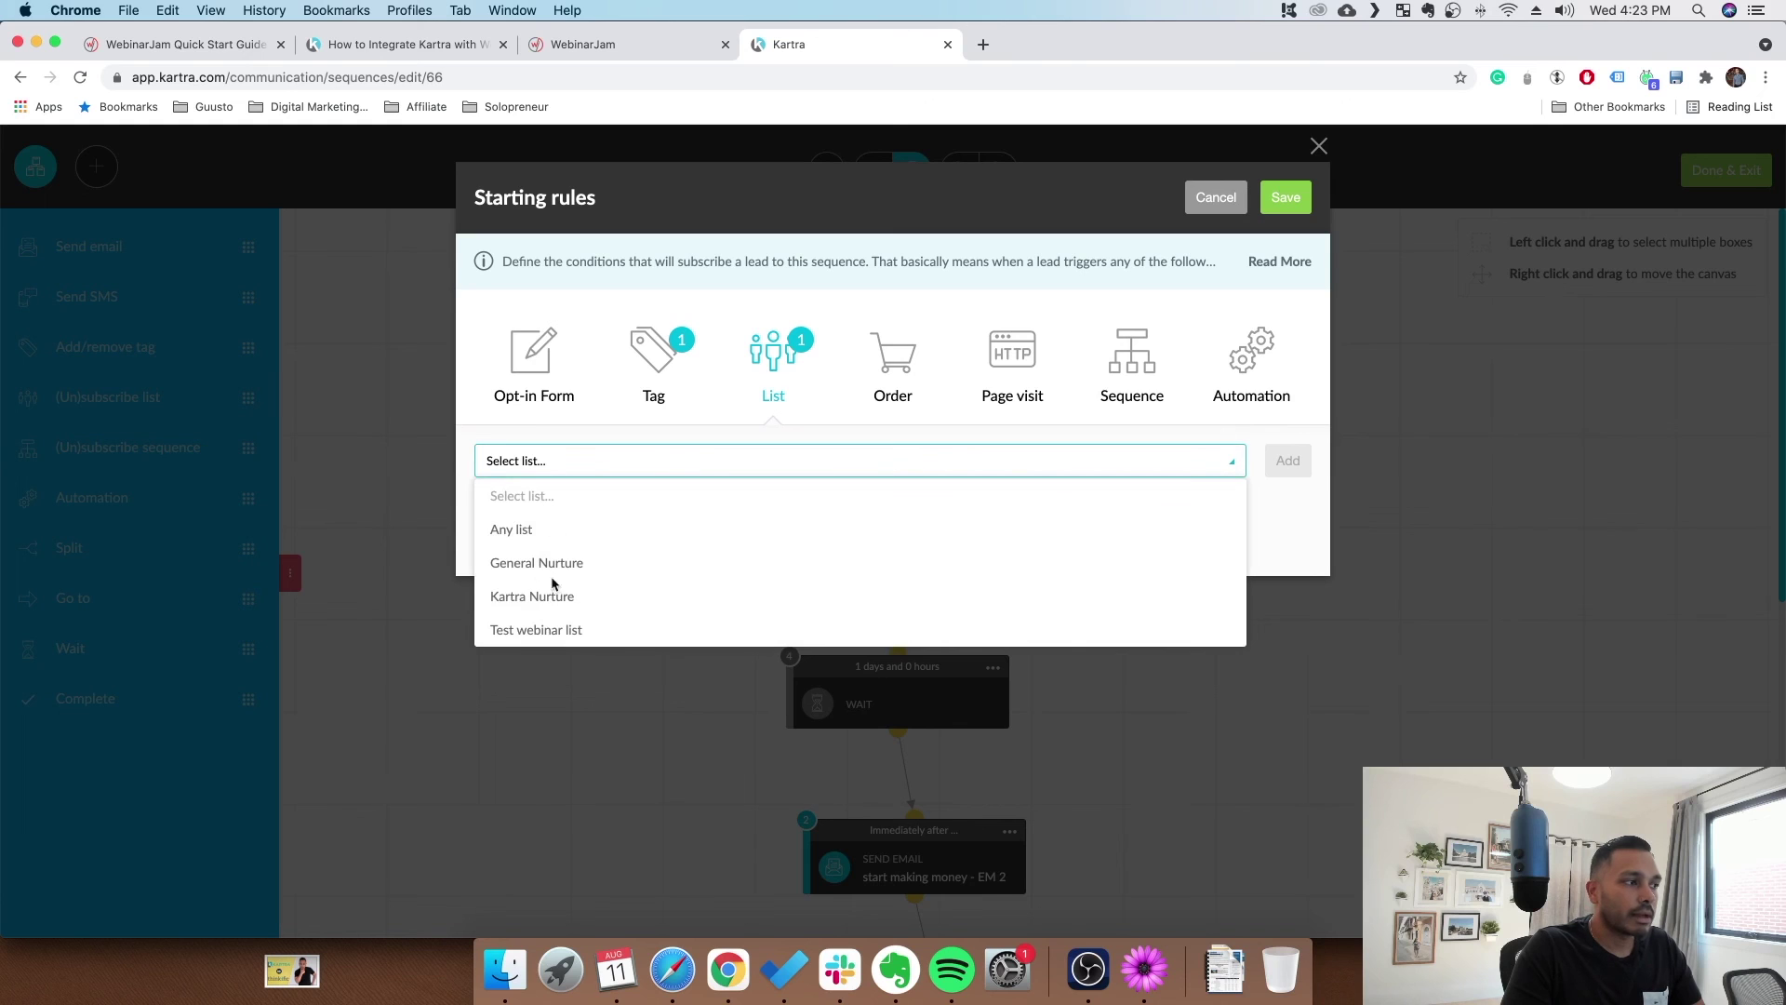
click(542, 631)
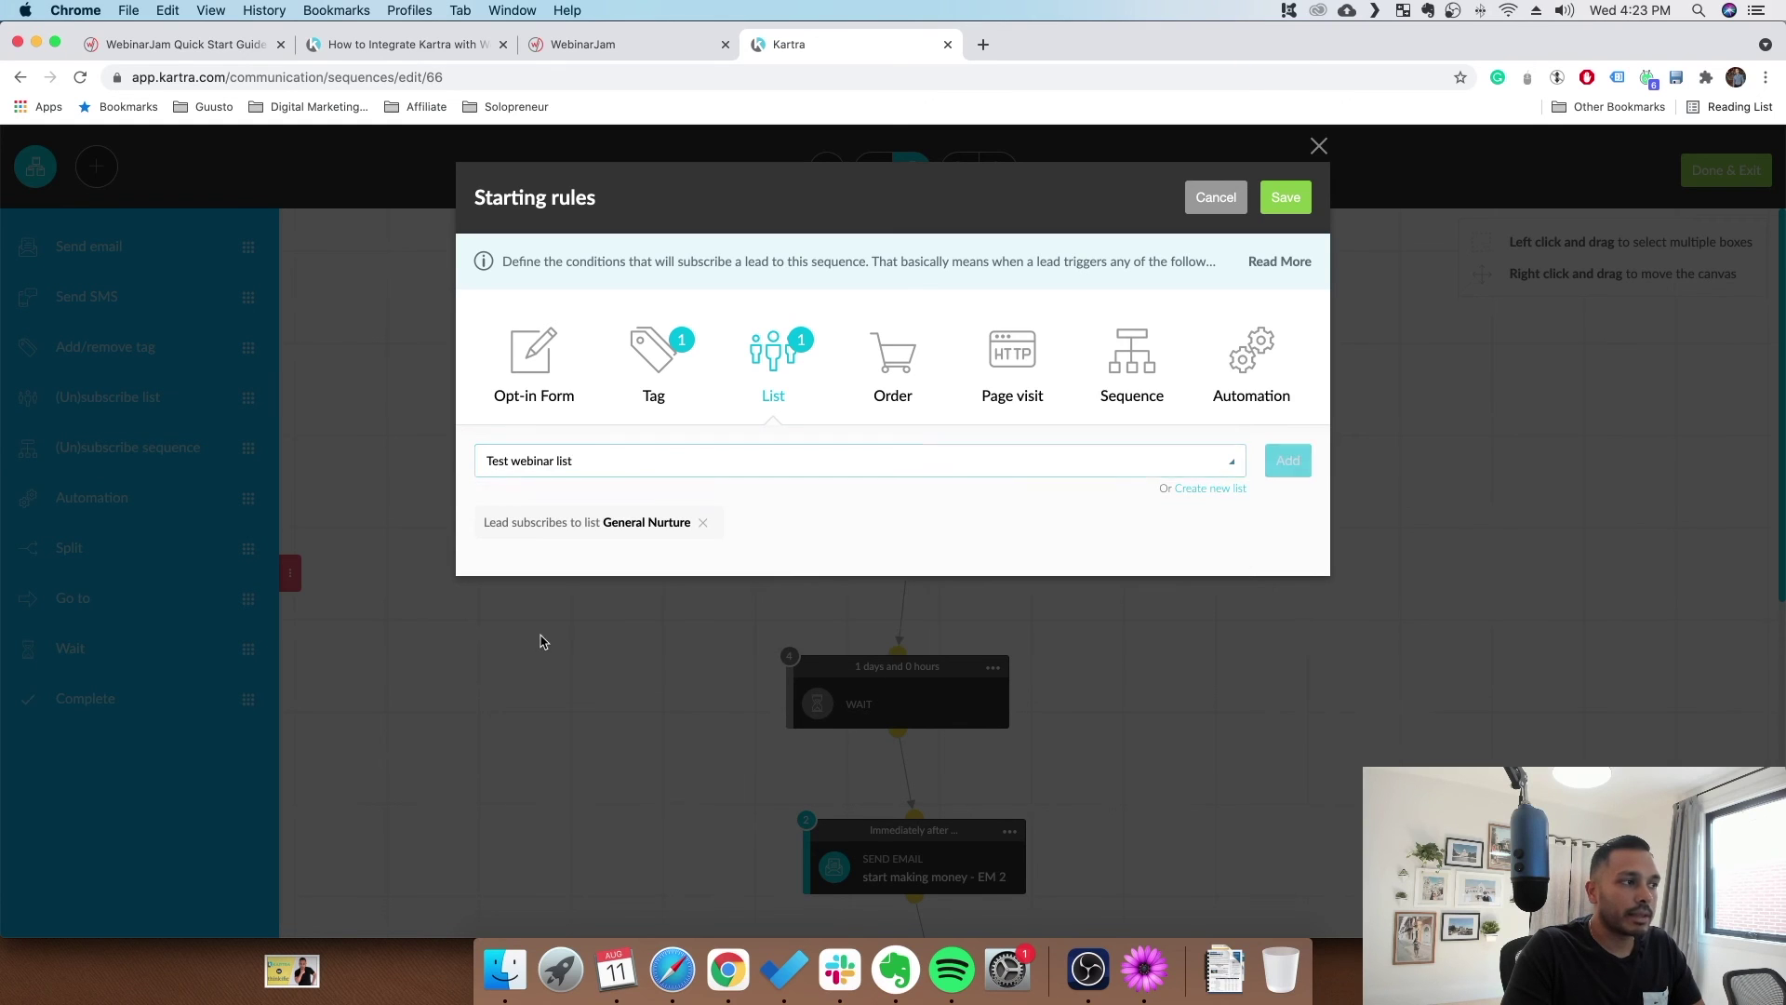
click(654, 365)
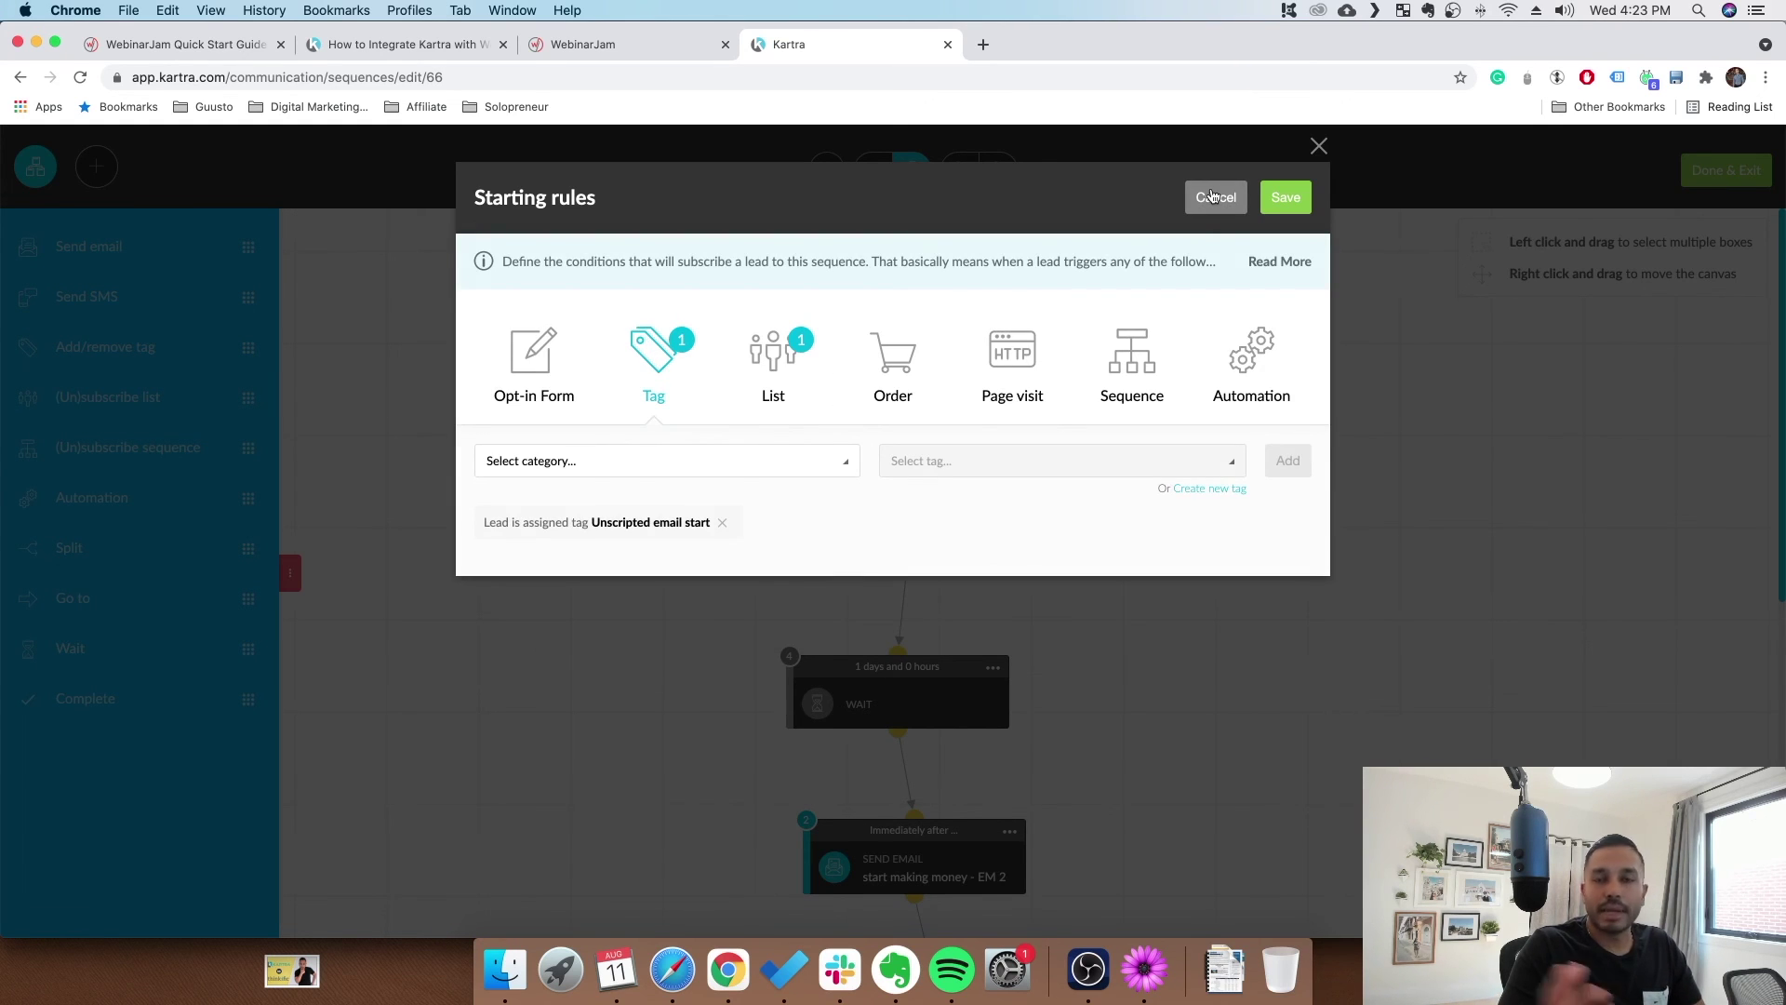